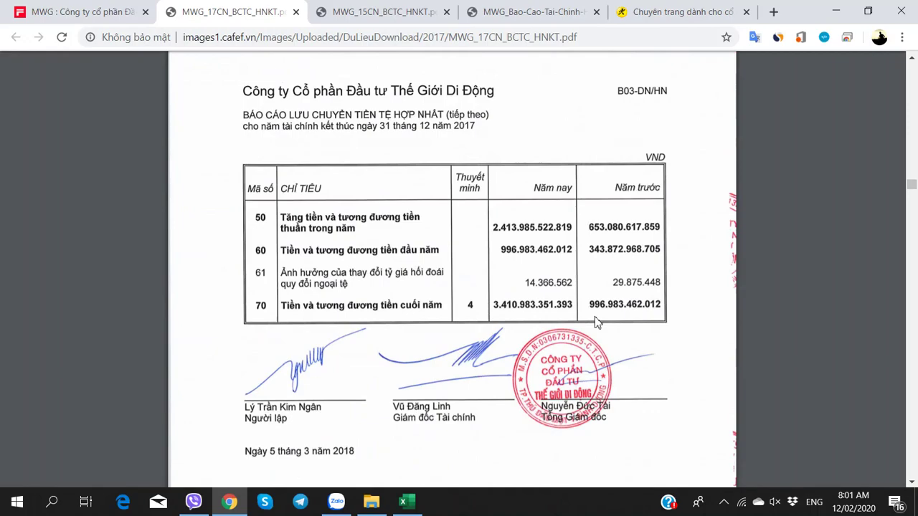
Step: Look up the prior-year loan principal repayment in the 2017 report PDF and enter -17225 for 2016 "Trả Nợ vay" in P312
{"action": "scroll", "coordinate": [595, 322], "scroll_direction": "up", "scroll_amount": 5}
{"action": "key", "text": "alt+Tab"}
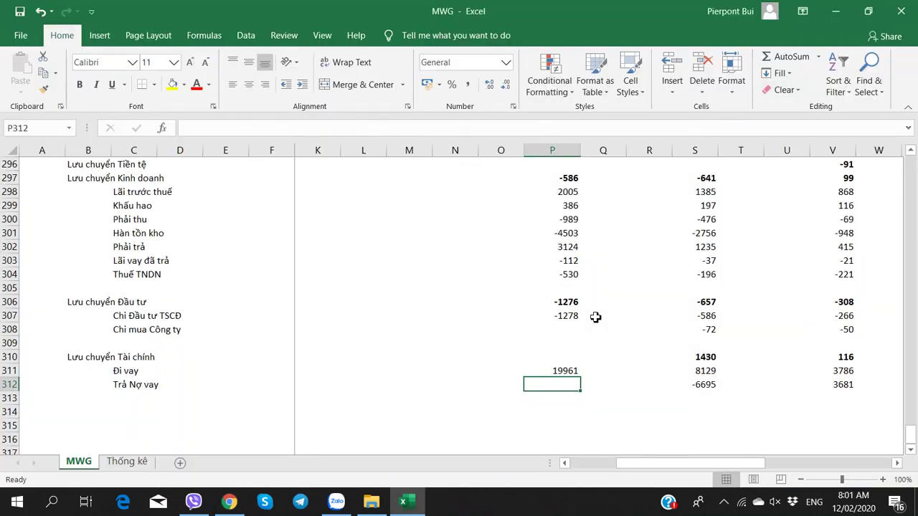
{"action": "key", "text": "alt+Tab"}
{"action": "key", "text": "alt+Tab"}
{"action": "type", "text": "-18"}
{"action": "key", "text": "alt+Tab"}
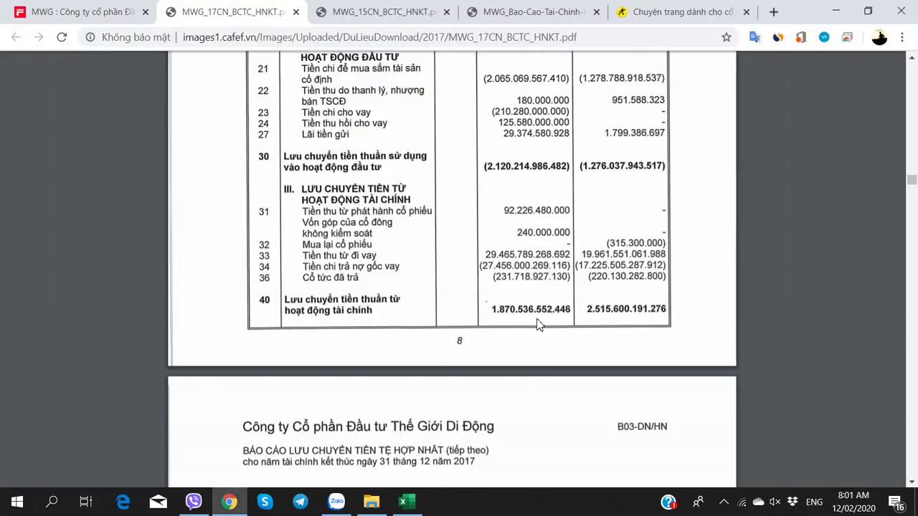
{"action": "key", "text": "alt+Tab"}
{"action": "type", "text": "225"}
{"action": "key", "text": "ctrl+Return"}
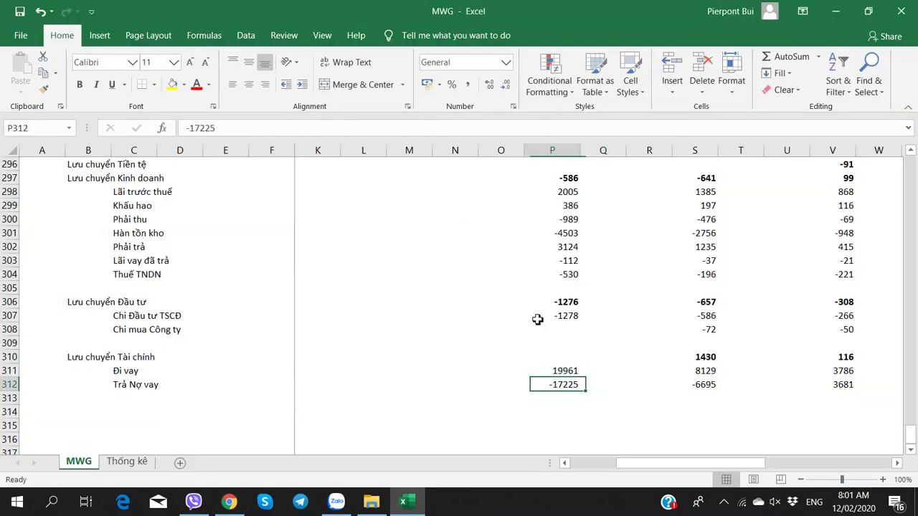
Step: Check the remaining financing items in the PDF and add the row label "Cổ tức" beneath "Trả Nợ vay" in C313
{"action": "key", "text": "Up"}
{"action": "key", "text": "Up"}
{"action": "key", "text": "alt+Tab"}
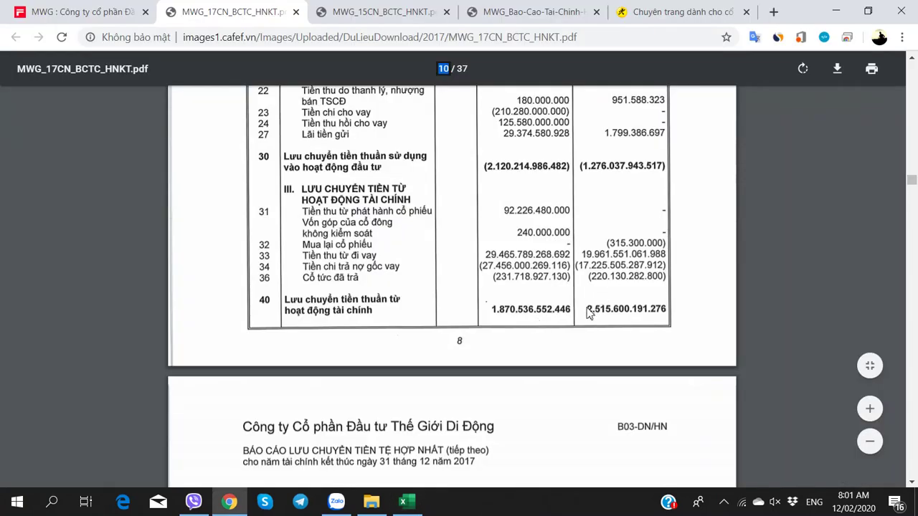
{"action": "key", "text": "alt+Tab"}
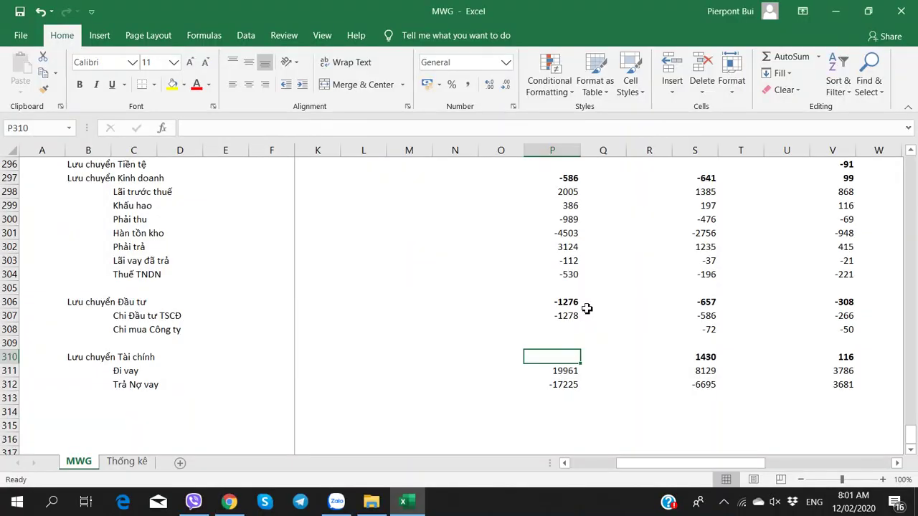
{"action": "left_click", "coordinate": [139, 394]}
{"action": "key", "text": "alt+Tab"}
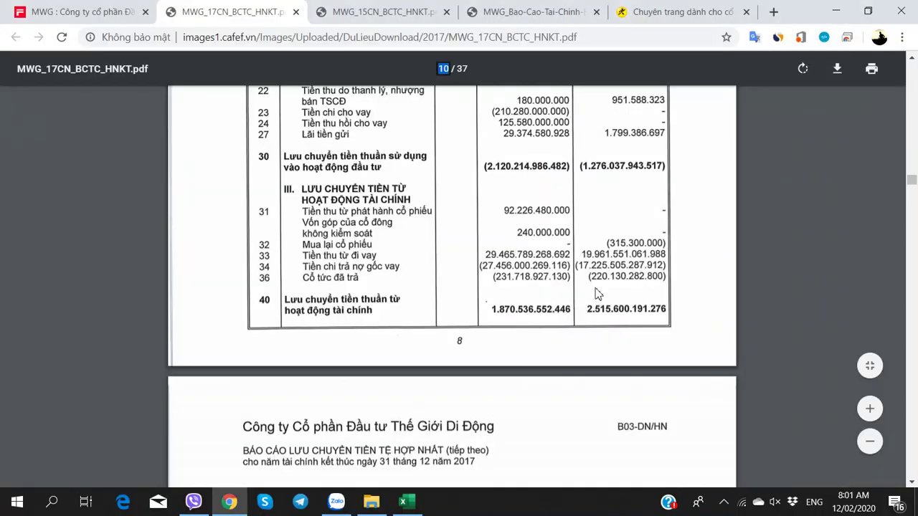
{"action": "key", "text": "alt+Tab"}
{"action": "type", "text": "Cô"}
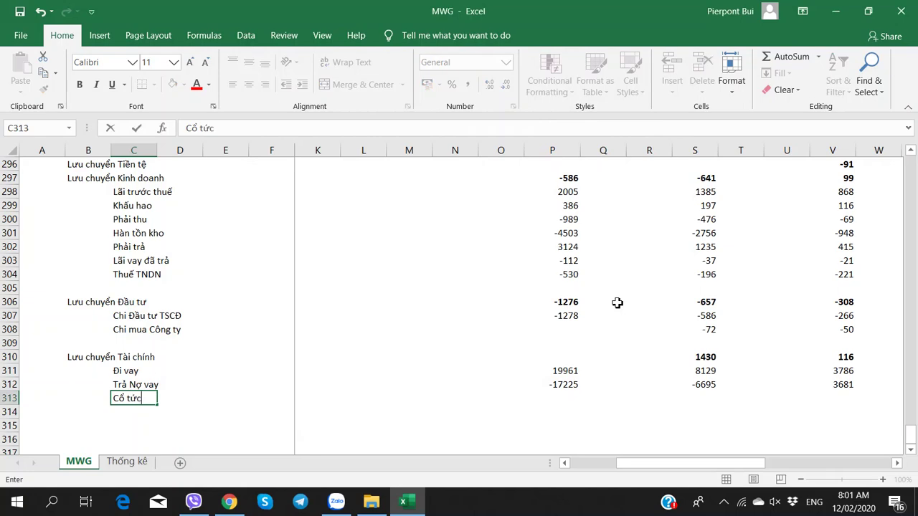
{"action": "key", "text": "Tab"}
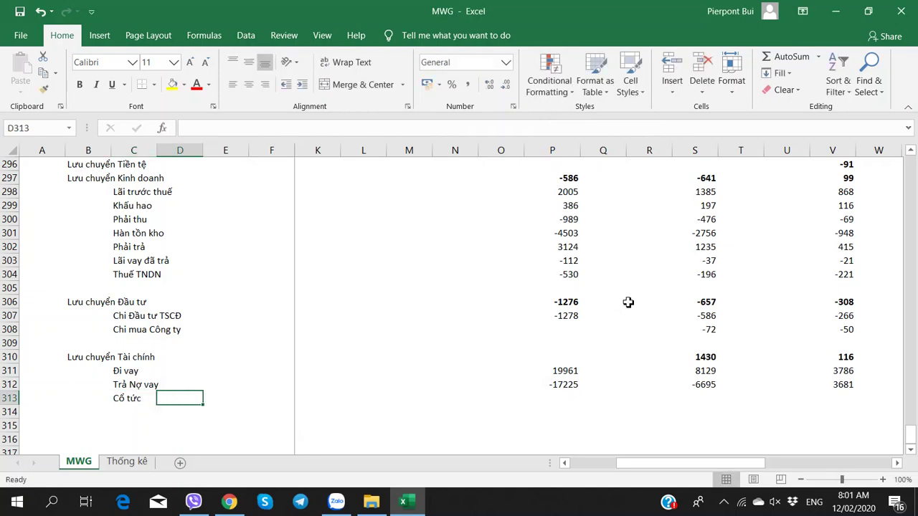
Step: Enter -220 as the 2016 "Cổ tức" value in P313, using the prior-year dividends paid in the PDF
{"action": "left_click", "coordinate": [851, 397]}
{"action": "key", "text": "alt+Tab"}
{"action": "key", "text": "alt+Tab"}
{"action": "left_click", "coordinate": [567, 398]}
{"action": "key", "text": "alt+Tab"}
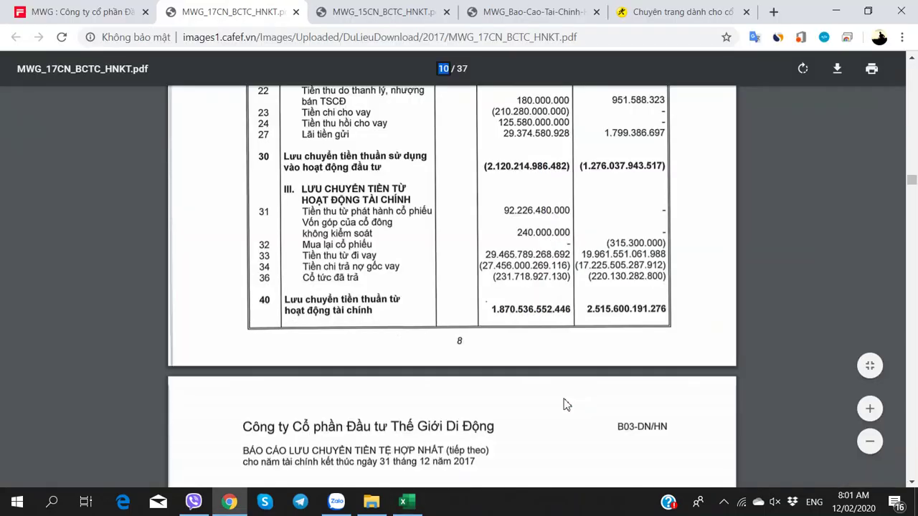
{"action": "key", "text": "alt+Tab"}
{"action": "scroll", "coordinate": [682, 395], "scroll_direction": "up", "scroll_amount": 2}
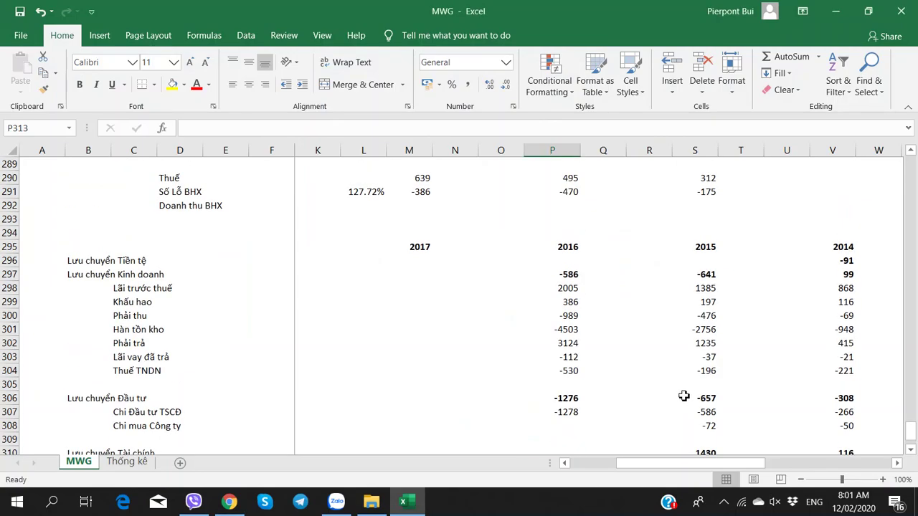
{"action": "scroll", "coordinate": [680, 396], "scroll_direction": "down", "scroll_amount": 2}
{"action": "scroll", "coordinate": [680, 396], "scroll_direction": "down", "scroll_amount": 1}
{"action": "key", "text": "alt+Tab"}
{"action": "key", "text": "alt+Tab"}
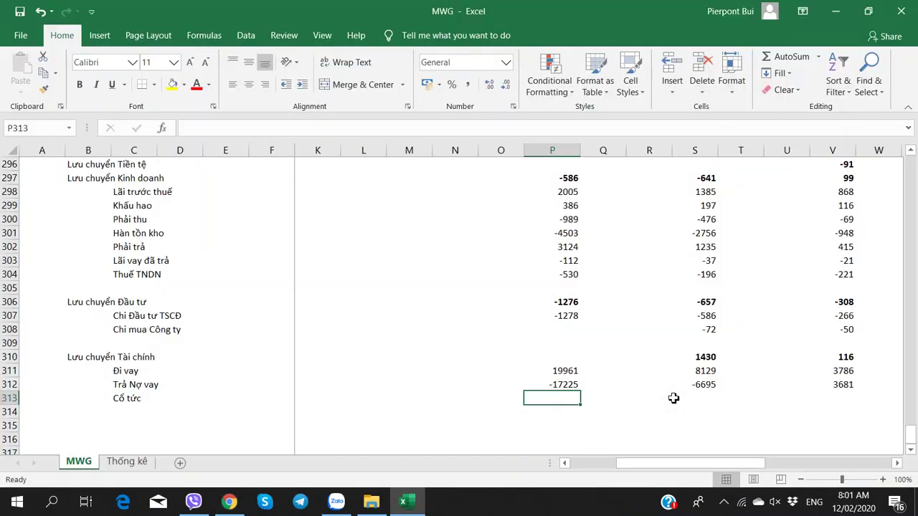
{"action": "type", "text": "-220"}
{"action": "key", "text": "alt+Tab"}
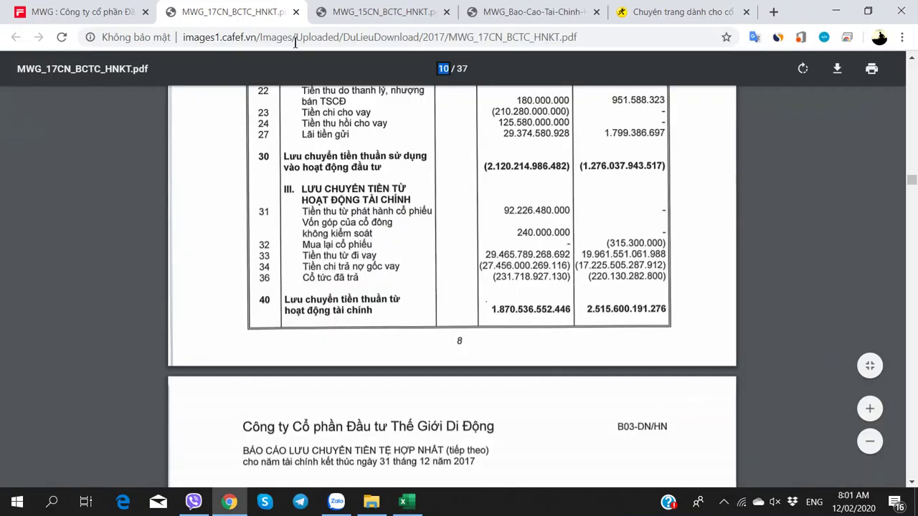
{"action": "key", "text": "alt+Tab"}
Step: Switch to MWG's CafeF page in Chrome and examine its dividend and bonus history, highlighting the 06/05/2016 cash dividend
{"action": "key", "text": "alt+Tab"}
{"action": "left_click", "coordinate": [78, 11]}
{"action": "scroll", "coordinate": [258, 244], "scroll_direction": "up", "scroll_amount": 5}
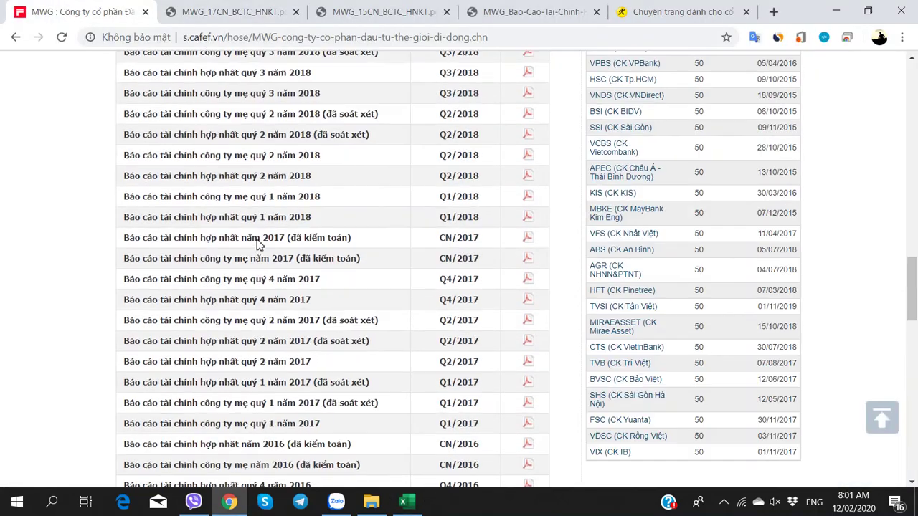
{"action": "scroll", "coordinate": [258, 244], "scroll_direction": "up", "scroll_amount": 10}
{"action": "scroll", "coordinate": [258, 241], "scroll_direction": "down", "scroll_amount": 3}
{"action": "scroll", "coordinate": [405, 248], "scroll_direction": "up", "scroll_amount": 2}
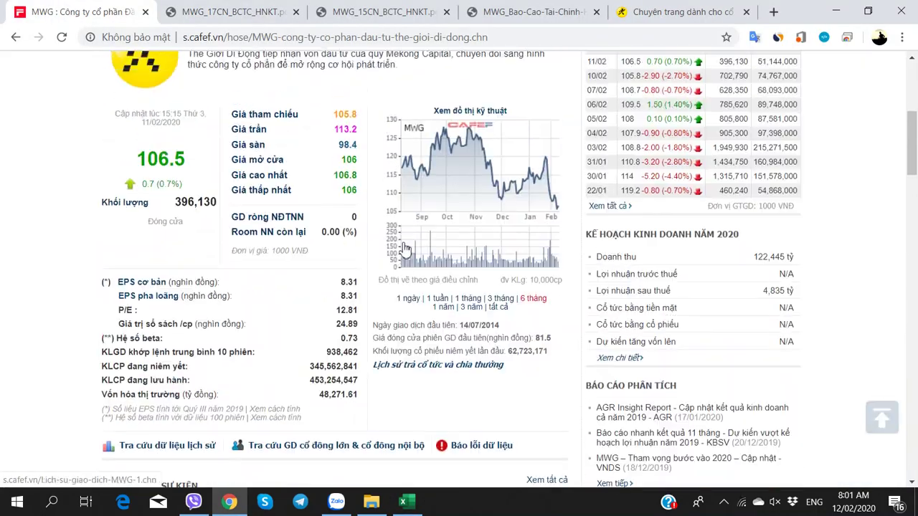
{"action": "scroll", "coordinate": [473, 286], "scroll_direction": "down", "scroll_amount": 3}
{"action": "mouse_move", "coordinate": [439, 207]}
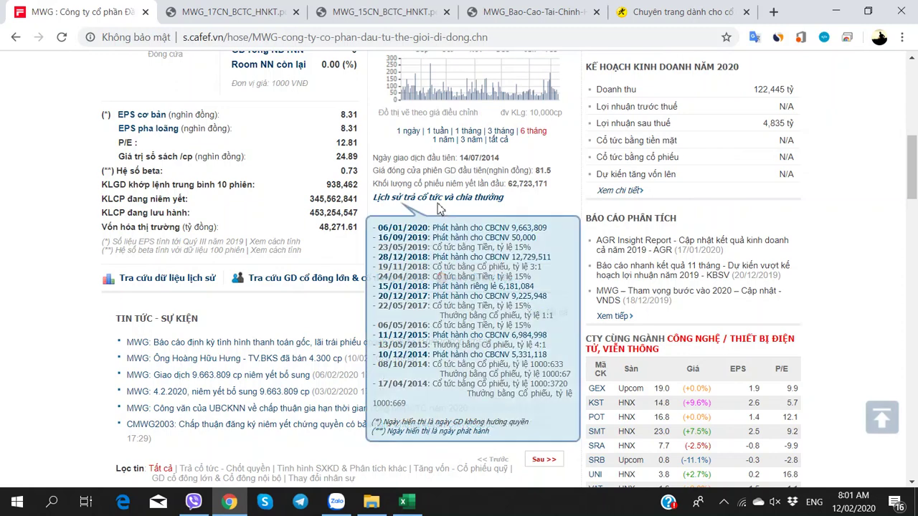
{"action": "left_click_drag", "start_coordinate": [446, 332], "coordinate": [534, 326]}
{"action": "left_click", "coordinate": [468, 335]}
{"action": "left_click_drag", "start_coordinate": [445, 327], "coordinate": [530, 325]}
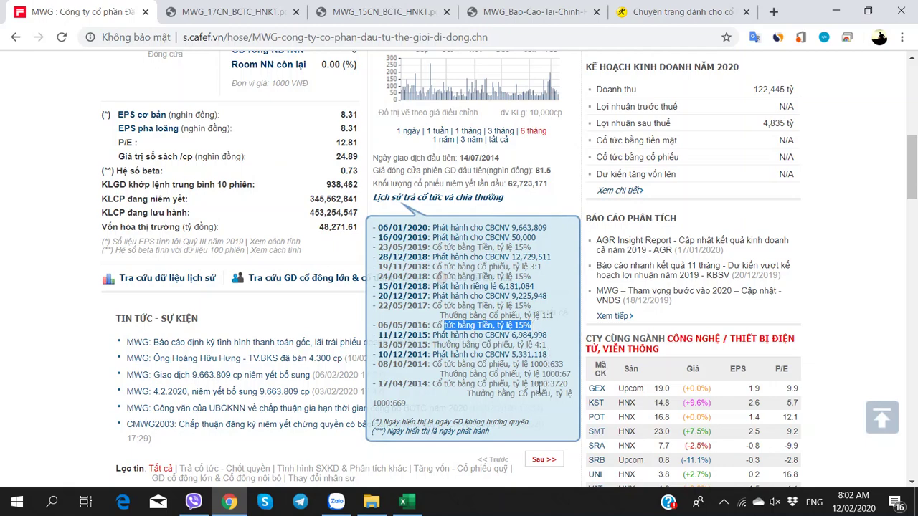
{"action": "scroll", "coordinate": [29, 308], "scroll_direction": "up", "scroll_amount": 3}
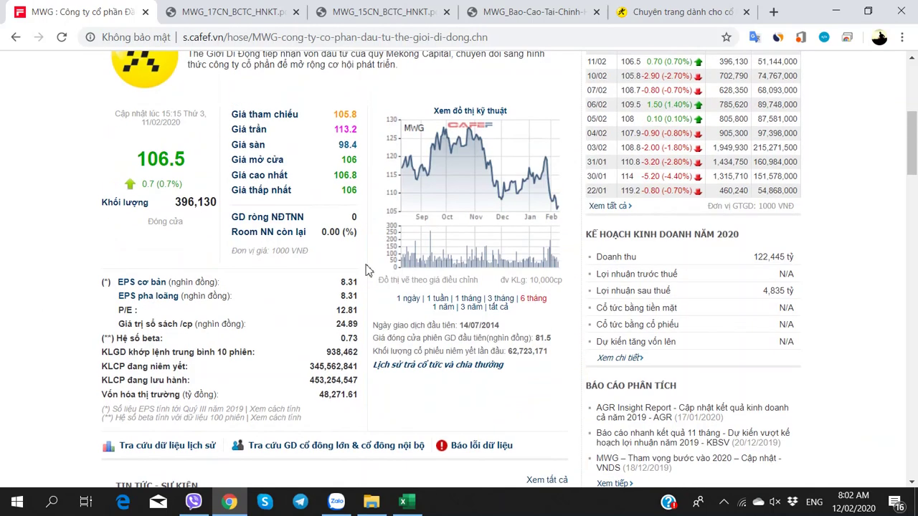
Step: Show the MWG price chart for the full listing period ("tất cả") and examine the long-term trend
{"action": "left_click", "coordinate": [497, 307]}
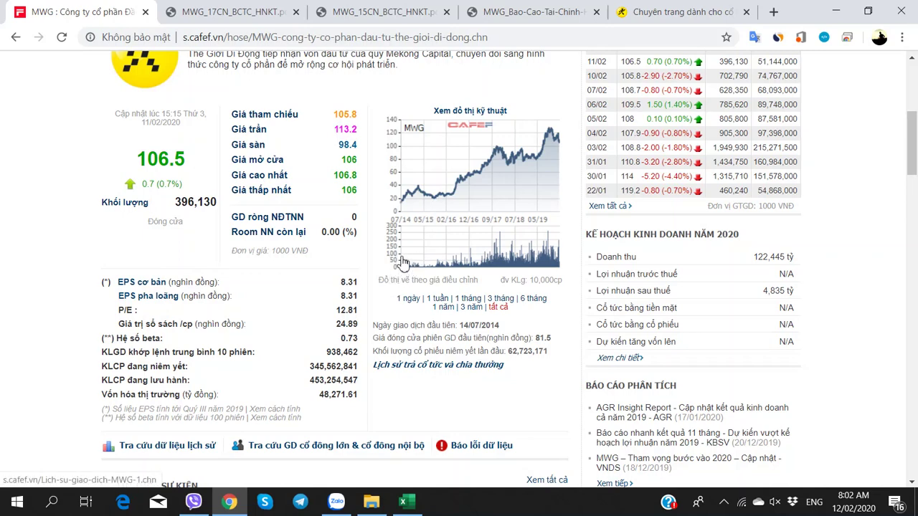
{"action": "scroll", "coordinate": [398, 258], "scroll_direction": "up", "scroll_amount": 2}
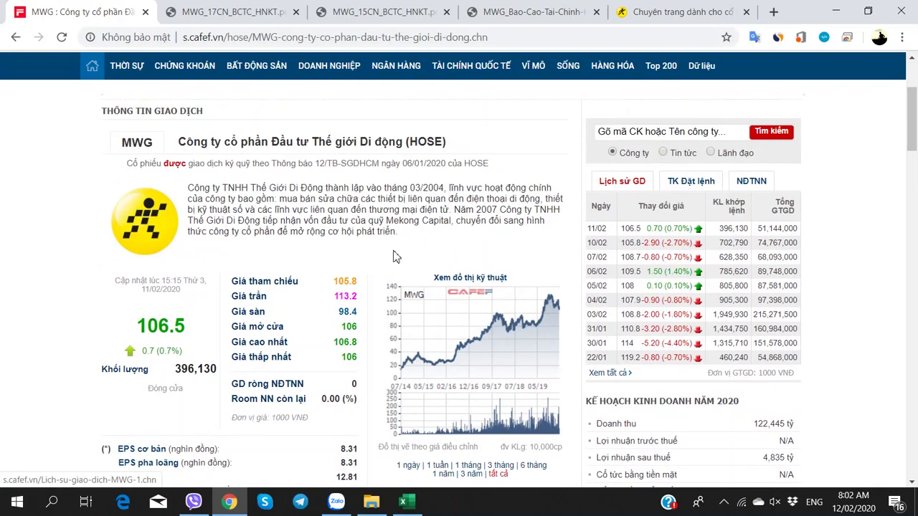
{"action": "scroll", "coordinate": [393, 256], "scroll_direction": "down", "scroll_amount": 2}
{"action": "scroll", "coordinate": [391, 255], "scroll_direction": "down", "scroll_amount": 1}
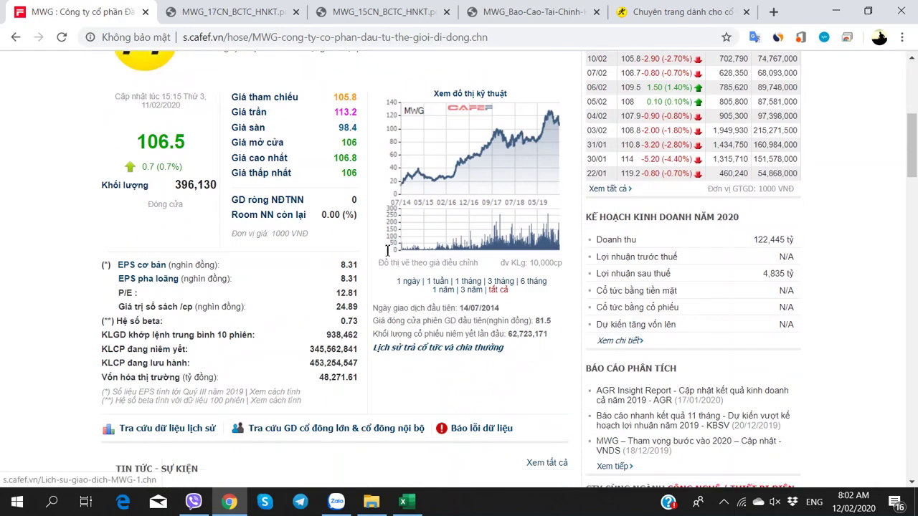
{"action": "scroll", "coordinate": [380, 256], "scroll_direction": "up", "scroll_amount": 1}
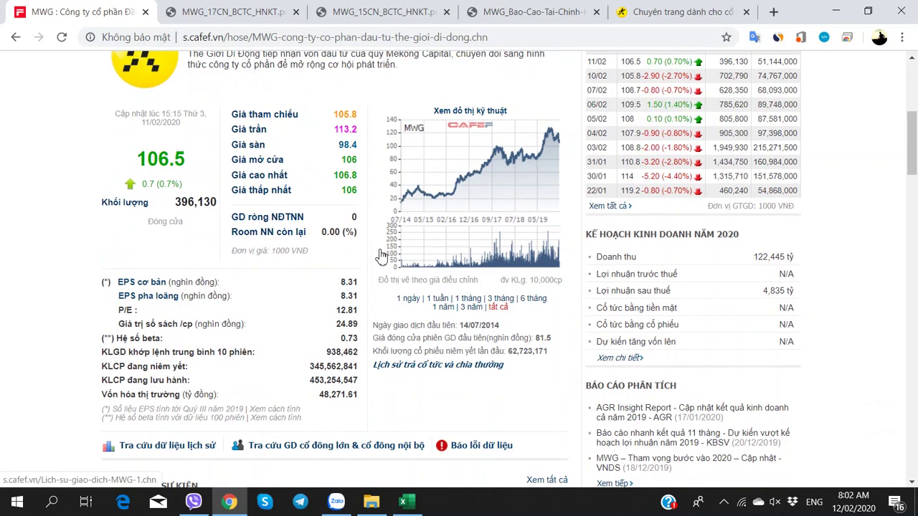
{"action": "scroll", "coordinate": [381, 256], "scroll_direction": "down", "scroll_amount": 2}
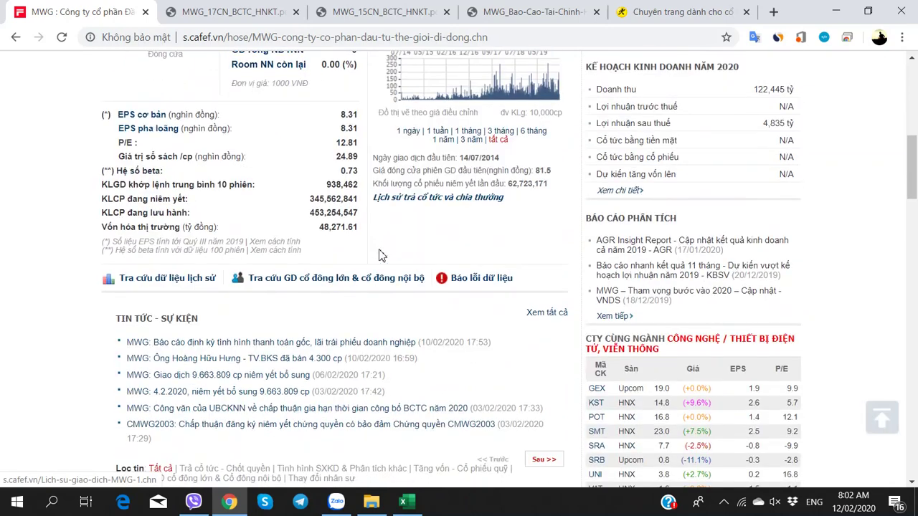
Step: Reopen the dividend and bonus history and compare the 2016 payout with the full-period price chart
{"action": "mouse_move", "coordinate": [436, 205]}
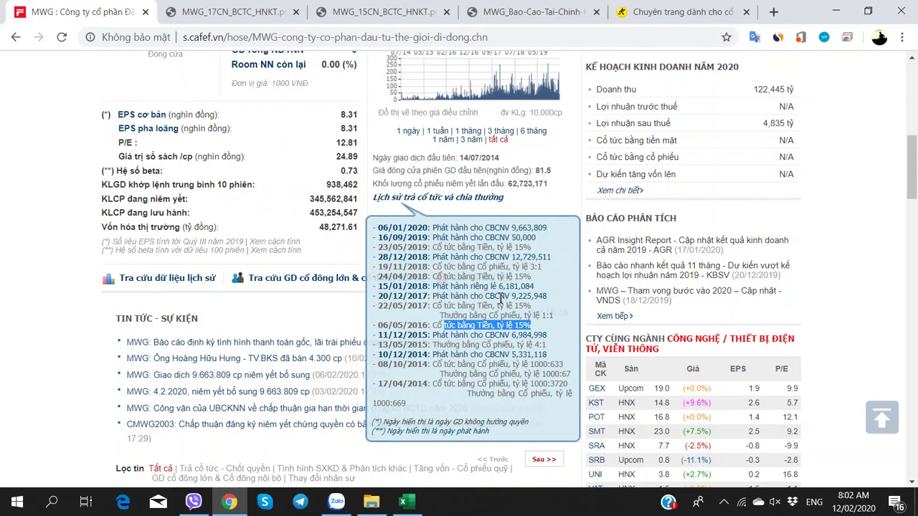
{"action": "scroll", "coordinate": [500, 299], "scroll_direction": "up", "scroll_amount": 5}
{"action": "scroll", "coordinate": [500, 301], "scroll_direction": "down", "scroll_amount": 5}
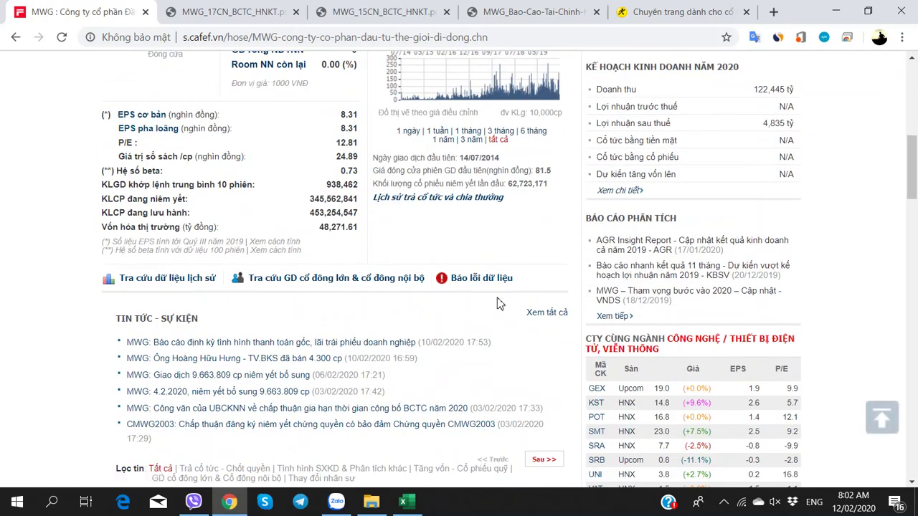
{"action": "mouse_move", "coordinate": [470, 206]}
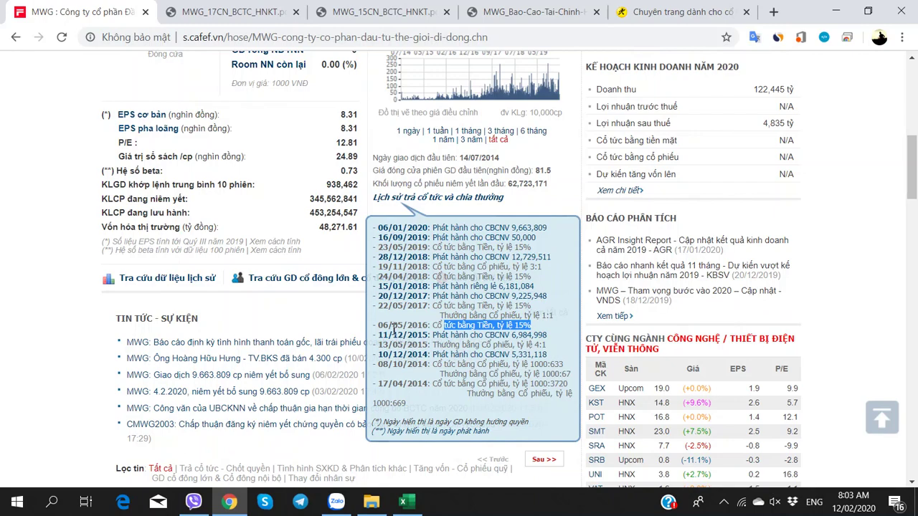
{"action": "scroll", "coordinate": [381, 273], "scroll_direction": "up", "scroll_amount": 3}
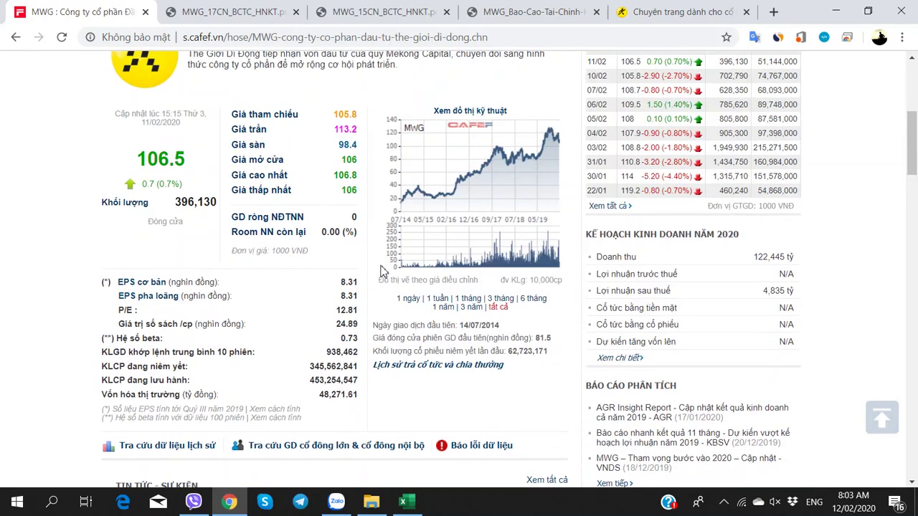
{"action": "scroll", "coordinate": [458, 312], "scroll_direction": "down", "scroll_amount": 3}
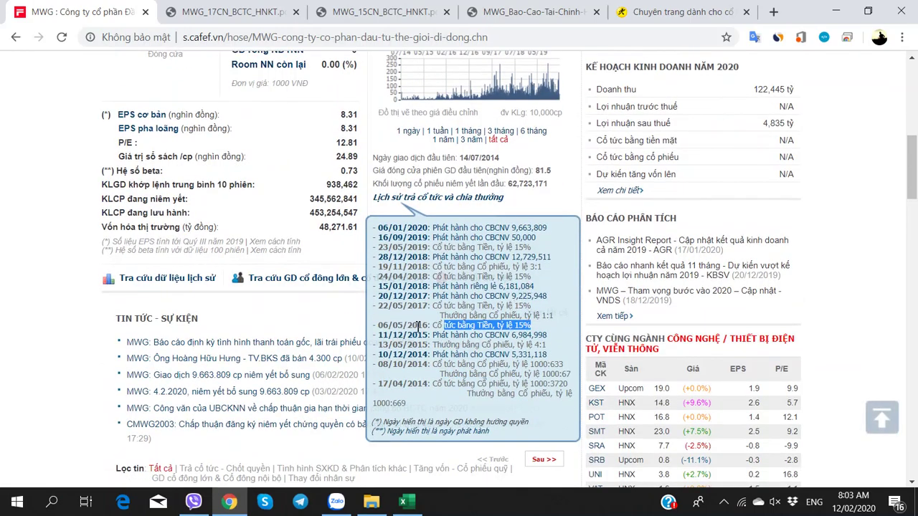
{"action": "scroll", "coordinate": [430, 319], "scroll_direction": "up", "scroll_amount": 5}
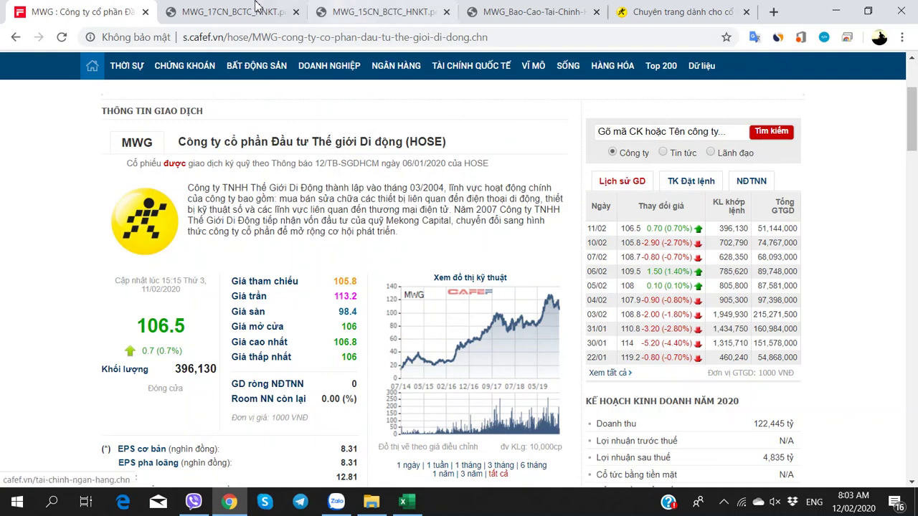
Step: Look up the prior-year net financing cash flow in the 2017 report and enter 2515 in bold for 2016 "Lưu chuyển Tài chính" in P310
{"action": "key", "text": "ctrl+Tab"}
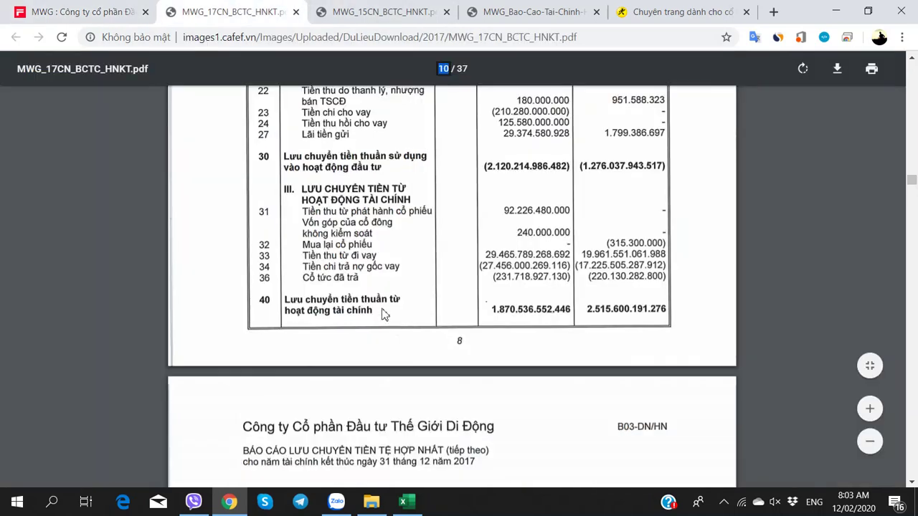
{"action": "left_click", "coordinate": [403, 502]}
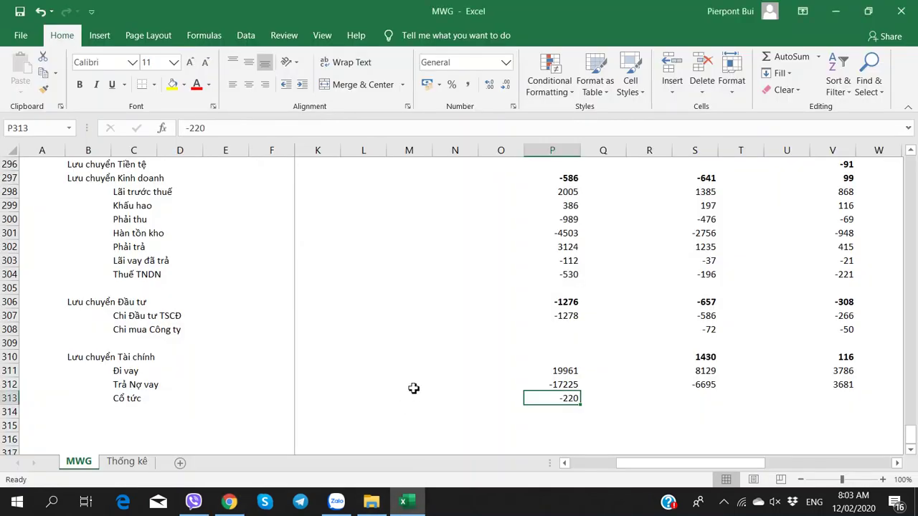
{"action": "key", "text": "alt+Tab"}
{"action": "key", "text": "alt+Tab"}
{"action": "key", "text": "alt+Tab"}
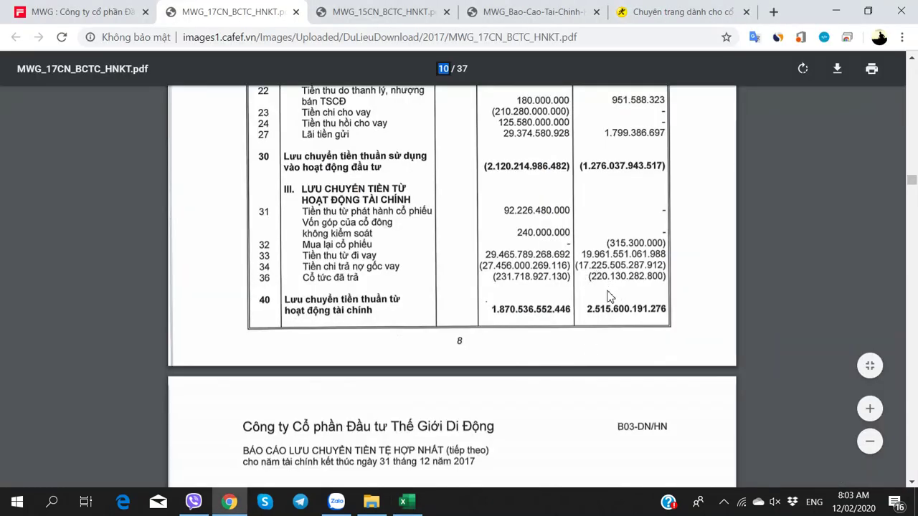
{"action": "scroll", "coordinate": [600, 294], "scroll_direction": "up", "scroll_amount": 6}
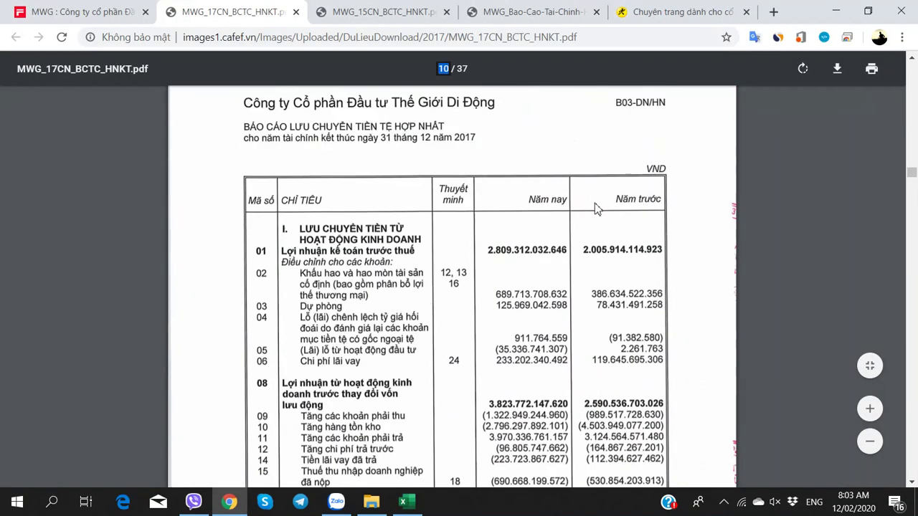
{"action": "scroll", "coordinate": [597, 208], "scroll_direction": "down", "scroll_amount": 6}
{"action": "scroll", "coordinate": [590, 298], "scroll_direction": "down", "scroll_amount": 3}
{"action": "scroll", "coordinate": [588, 297], "scroll_direction": "up", "scroll_amount": 3}
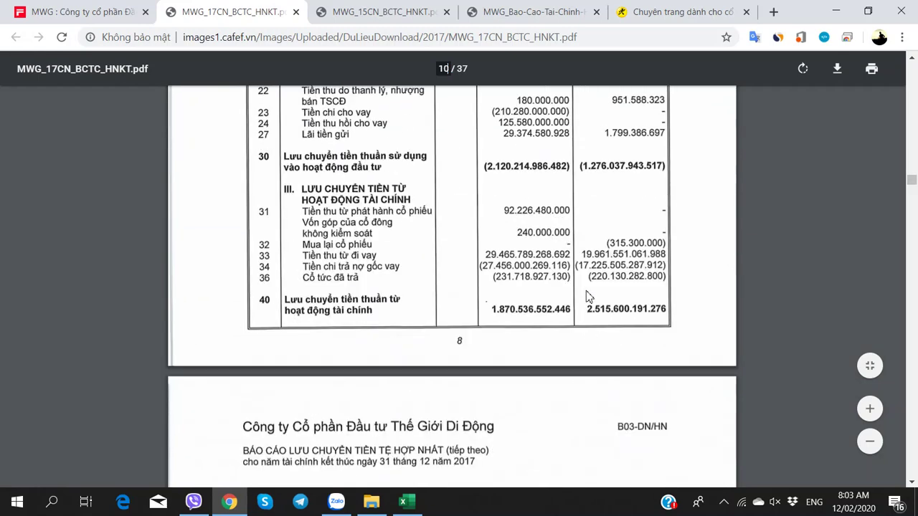
{"action": "key", "text": "alt+Tab"}
{"action": "type", "text": "2515"}
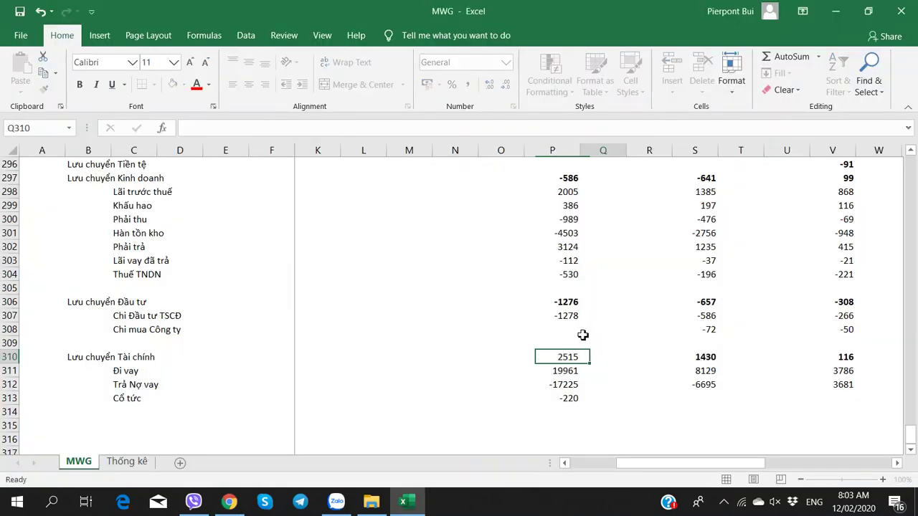
{"action": "key", "text": "Tab"}
{"action": "key", "text": "Left"}
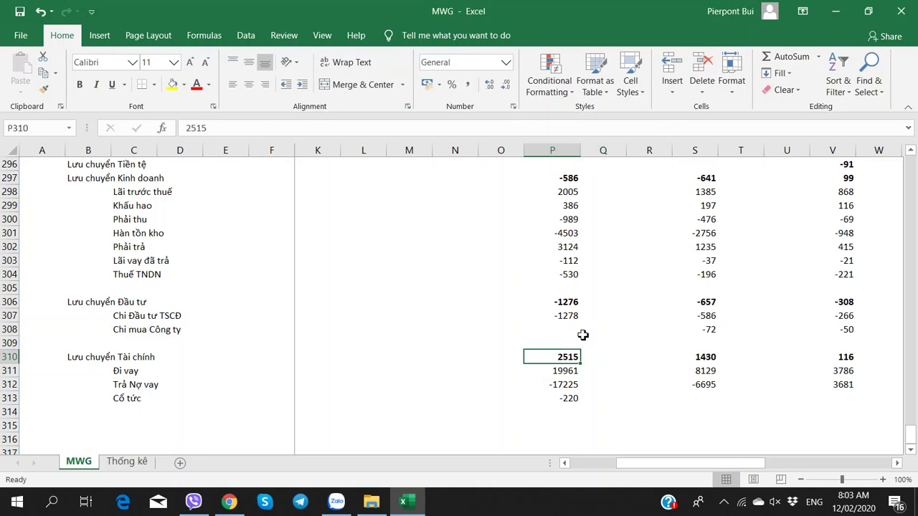
Step: Bold the 2016 "Lưu chuyển Tài chính" total in P310 and review it against the 2016 "Cổ tức" figure in P313
{"action": "key", "text": "ctrl+b"}
{"action": "key", "text": "Left"}
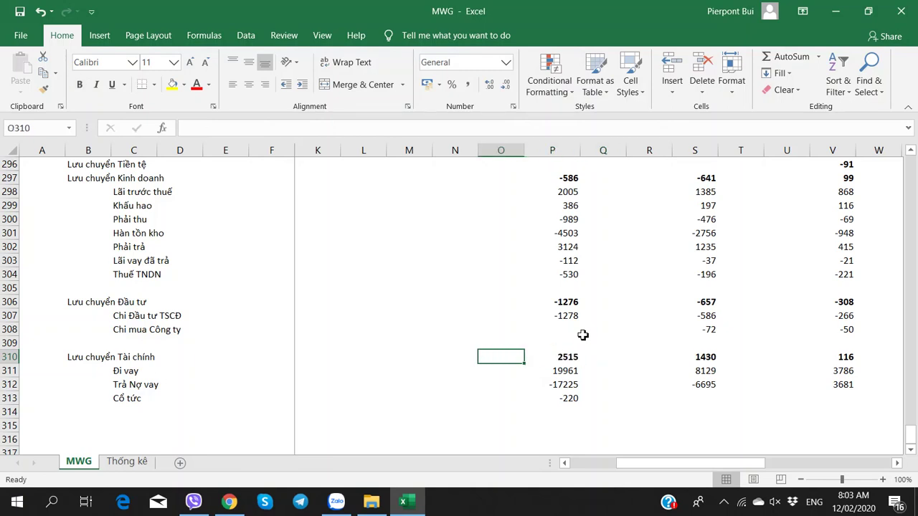
{"action": "left_click", "coordinate": [576, 363]}
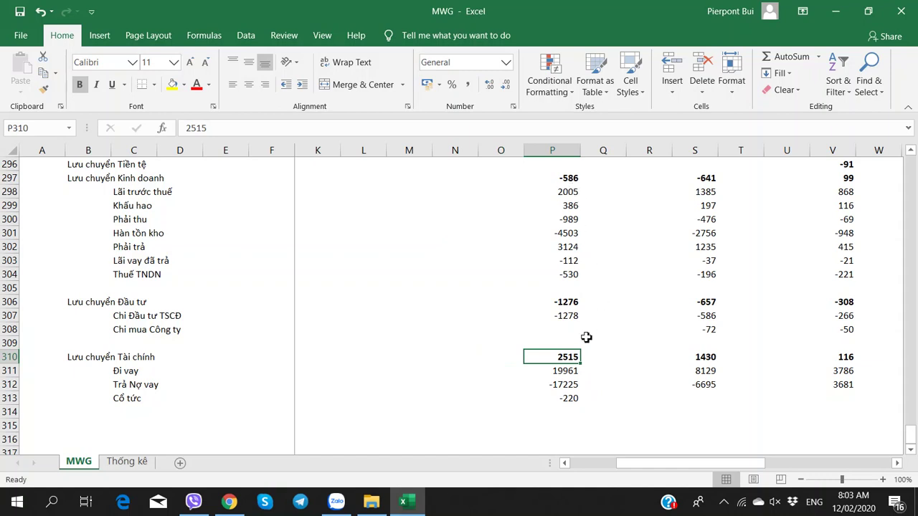
{"action": "left_click", "coordinate": [566, 399]}
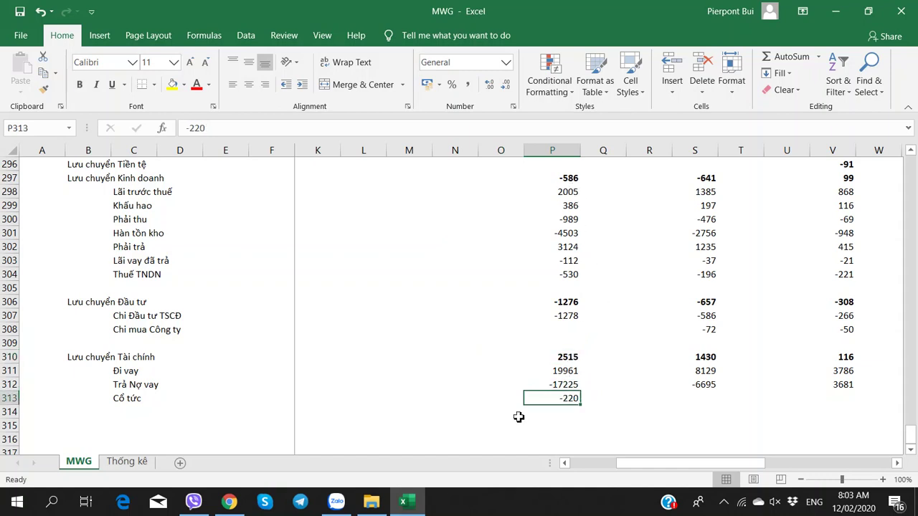
{"action": "left_click", "coordinate": [566, 361]}
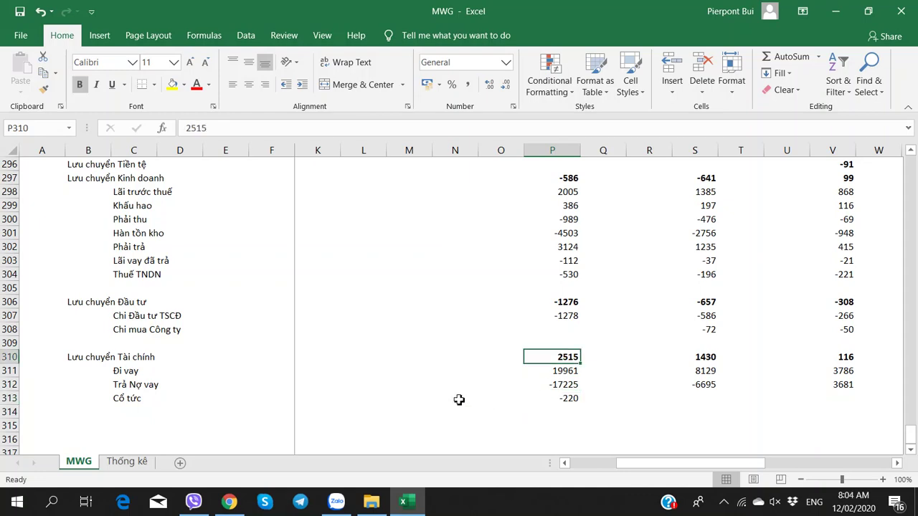
Step: Look up the current-year net change in cash in the 2015 report and enter 130 in bold for 2015 "Lưu chuyển Tiền tệ" in S296
{"action": "key", "text": "alt+Tab"}
{"action": "scroll", "coordinate": [528, 330], "scroll_direction": "down", "scroll_amount": 3}
{"action": "key", "text": "alt+Tab"}
{"action": "scroll", "coordinate": [527, 327], "scroll_direction": "up", "scroll_amount": 2}
{"action": "left_click", "coordinate": [570, 260]}
{"action": "left_click", "coordinate": [707, 260]}
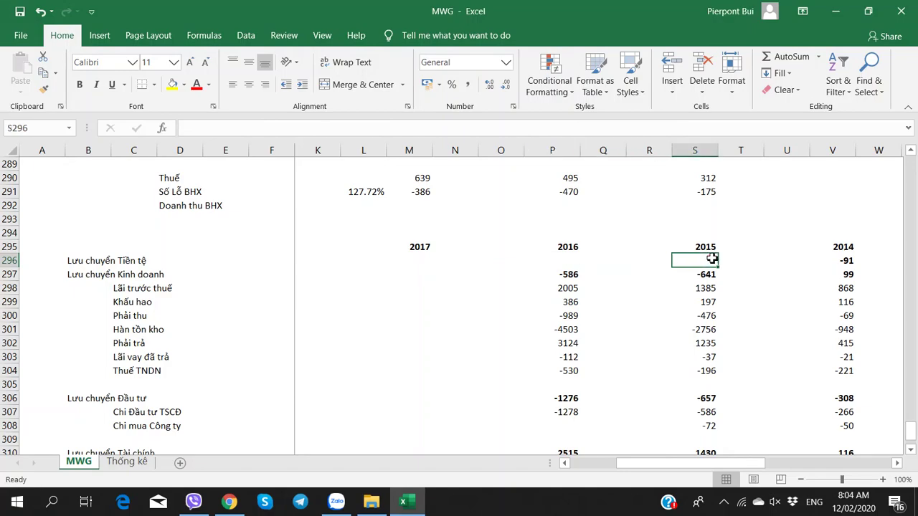
{"action": "key", "text": "alt+Tab"}
{"action": "left_click", "coordinate": [332, 5]}
{"action": "scroll", "coordinate": [488, 244], "scroll_direction": "up", "scroll_amount": 2}
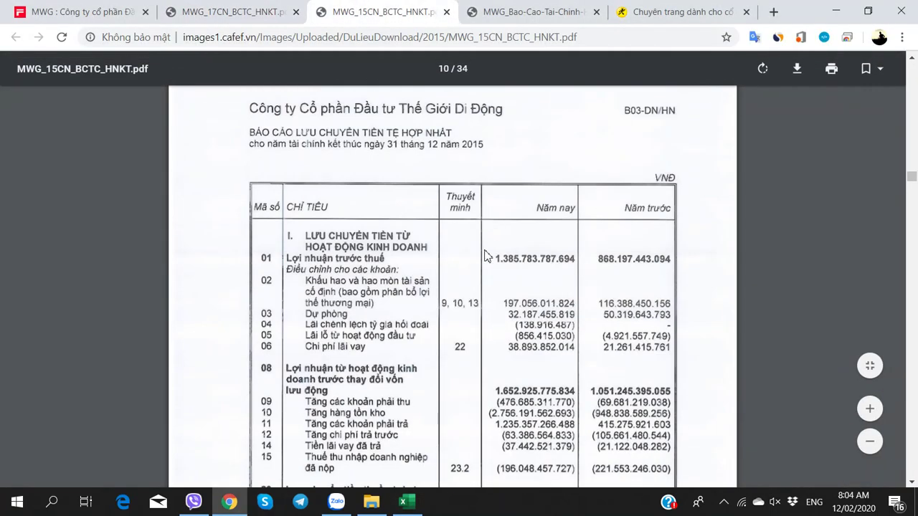
{"action": "scroll", "coordinate": [485, 254], "scroll_direction": "down", "scroll_amount": 8}
{"action": "scroll", "coordinate": [486, 254], "scroll_direction": "up", "scroll_amount": 2}
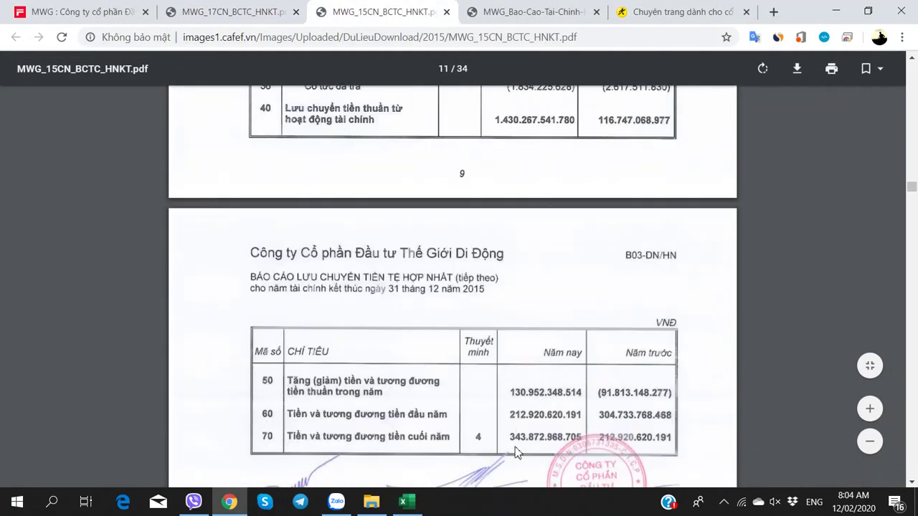
{"action": "key", "text": "alt+Tab"}
{"action": "type", "text": "130"}
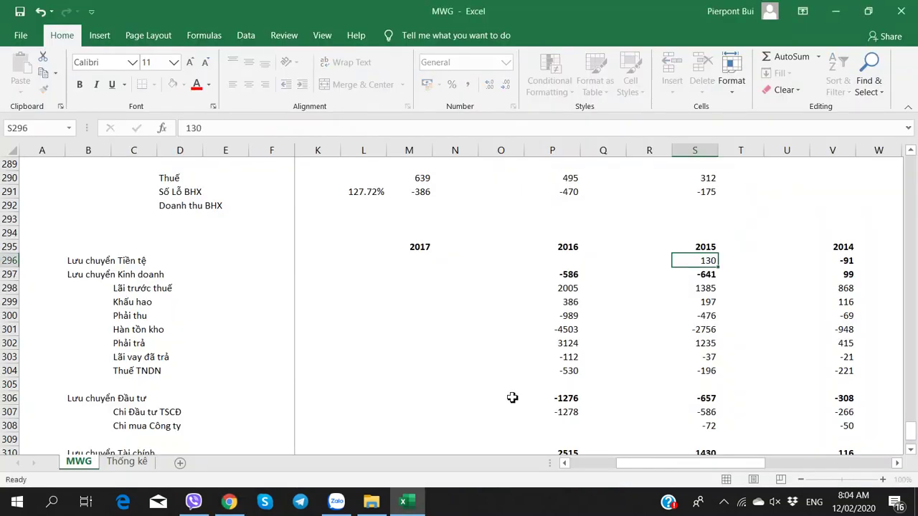
{"action": "key", "text": "Left"}
{"action": "key", "text": "Left"}
{"action": "key", "text": "Left"}
{"action": "key", "text": "Right"}
{"action": "key", "text": "Right"}
{"action": "key", "text": "Right"}
{"action": "key", "text": "ctrl+b"}
Step: Look up the prior-year net change in cash in the 2017 report and enter 653 in bold for 2016 "Lưu chuyển Tiền tệ" in P296
{"action": "key", "text": "Left"}
{"action": "key", "text": "Left"}
{"action": "key", "text": "Left"}
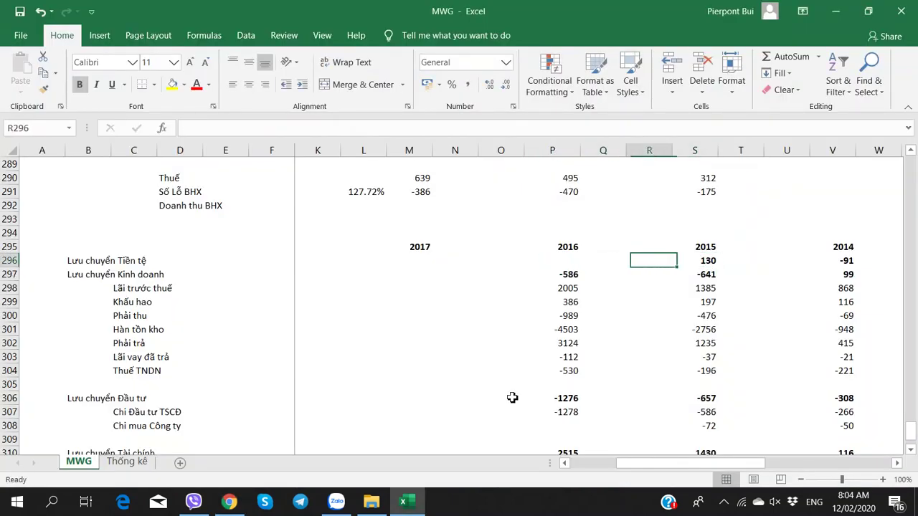
{"action": "key", "text": "alt+Tab"}
{"action": "key", "text": "ctrl+shift+Tab"}
{"action": "scroll", "coordinate": [351, 177], "scroll_direction": "down", "scroll_amount": 4}
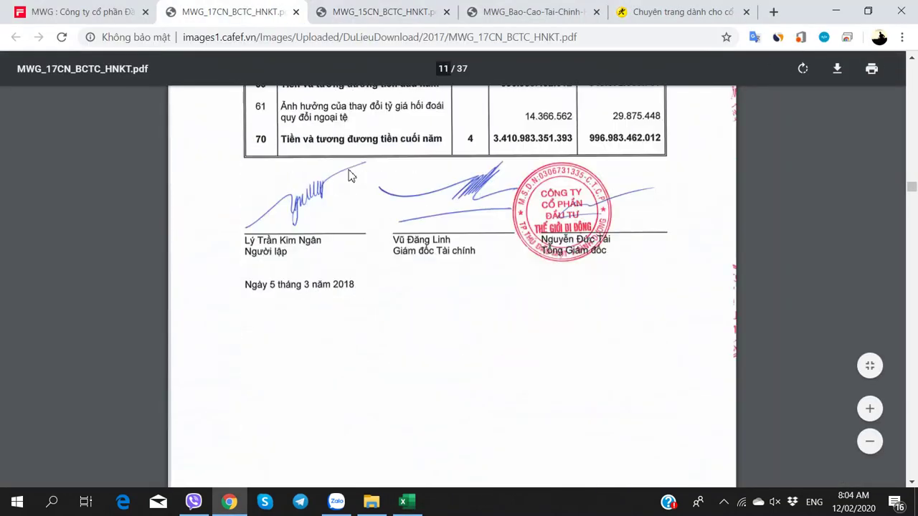
{"action": "scroll", "coordinate": [351, 177], "scroll_direction": "up", "scroll_amount": 2}
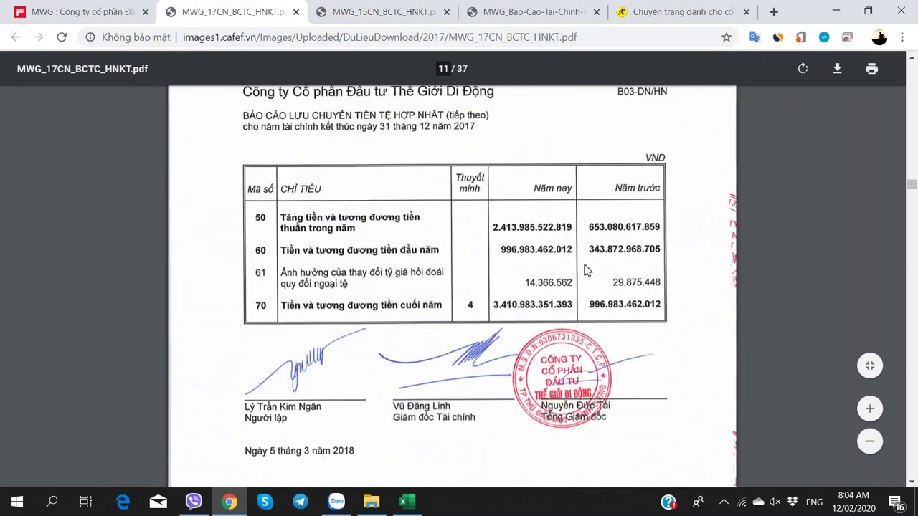
{"action": "key", "text": "alt+Tab"}
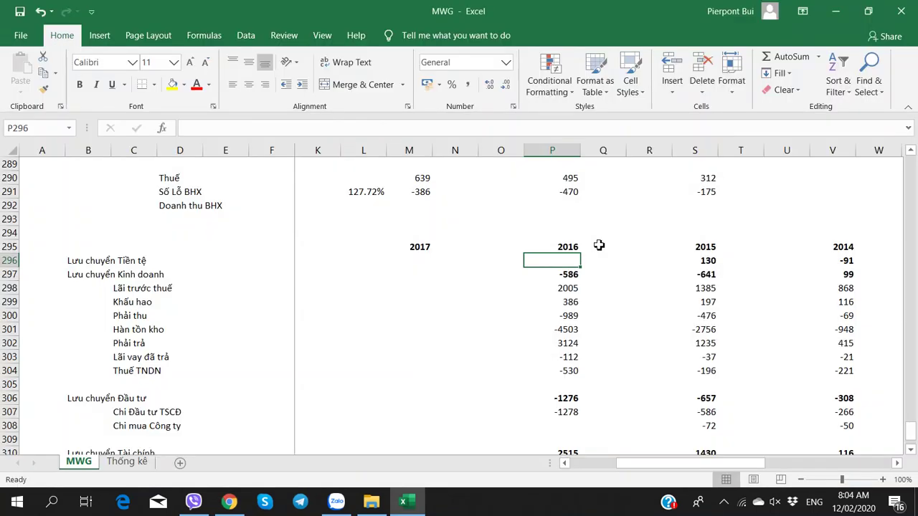
{"action": "type", "text": "653"}
{"action": "key", "text": "Right"}
{"action": "key", "text": "Left"}
{"action": "key", "text": "Left"}
{"action": "key", "text": "Left"}
{"action": "key", "text": "Left"}
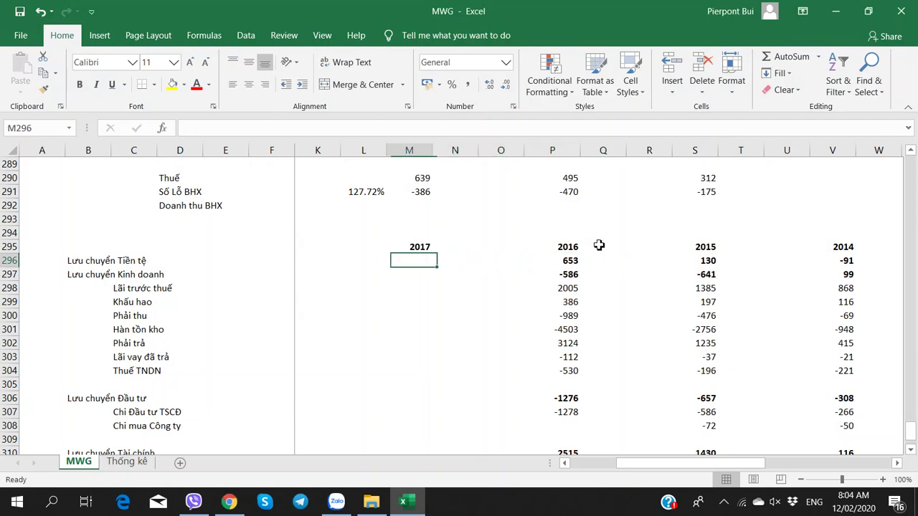
Step: Find the current-year pre-tax profit in the 2017 report's cash flow statement and enter 2809 for 2017 "Lãi trước thuế" in M298
{"action": "scroll", "coordinate": [598, 245], "scroll_direction": "down", "scroll_amount": 2}
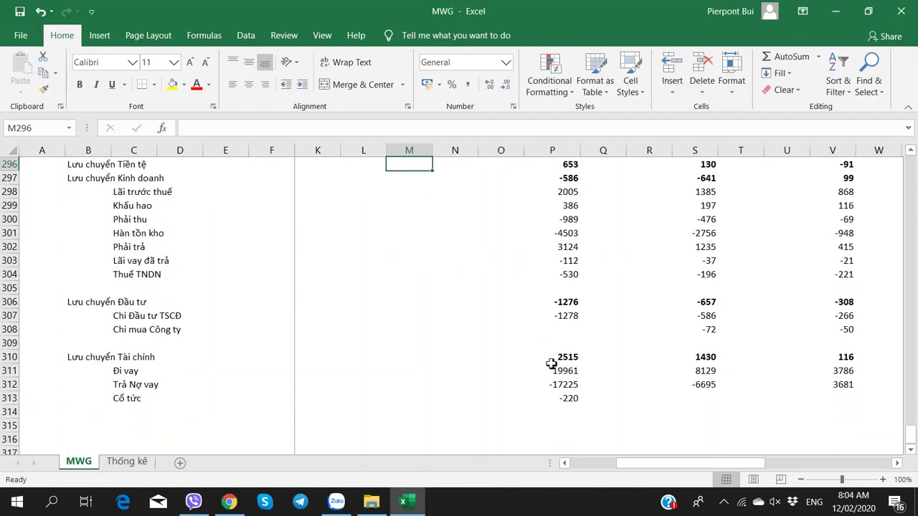
{"action": "scroll", "coordinate": [551, 364], "scroll_direction": "up", "scroll_amount": 2}
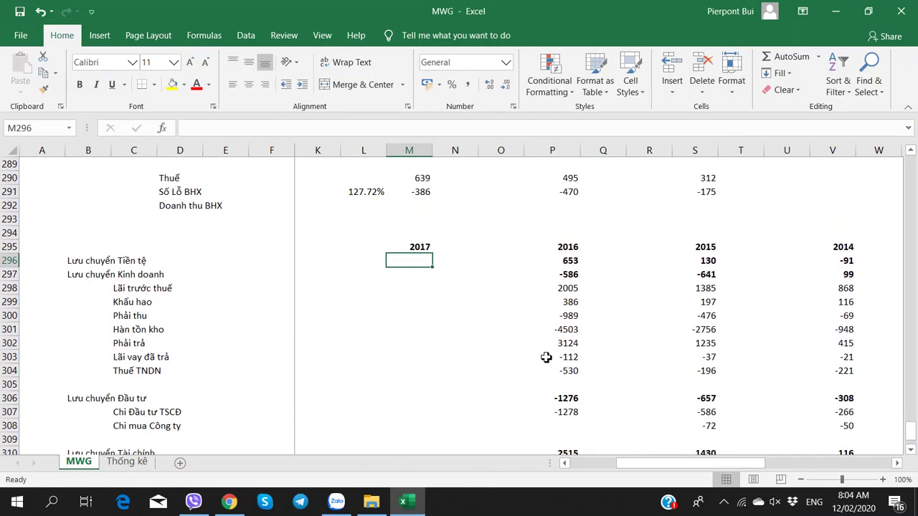
{"action": "scroll", "coordinate": [517, 341], "scroll_direction": "down", "scroll_amount": 5}
{"action": "scroll", "coordinate": [517, 342], "scroll_direction": "up", "scroll_amount": 8}
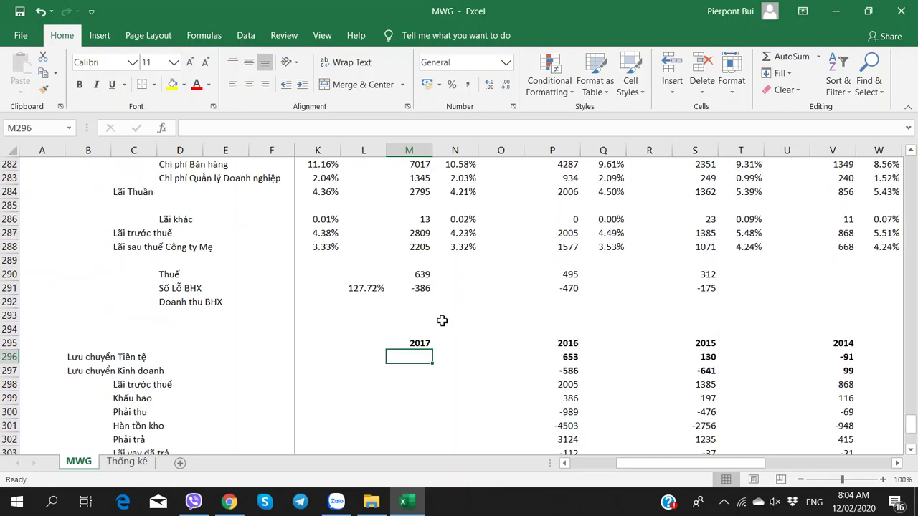
{"action": "left_click", "coordinate": [228, 502]}
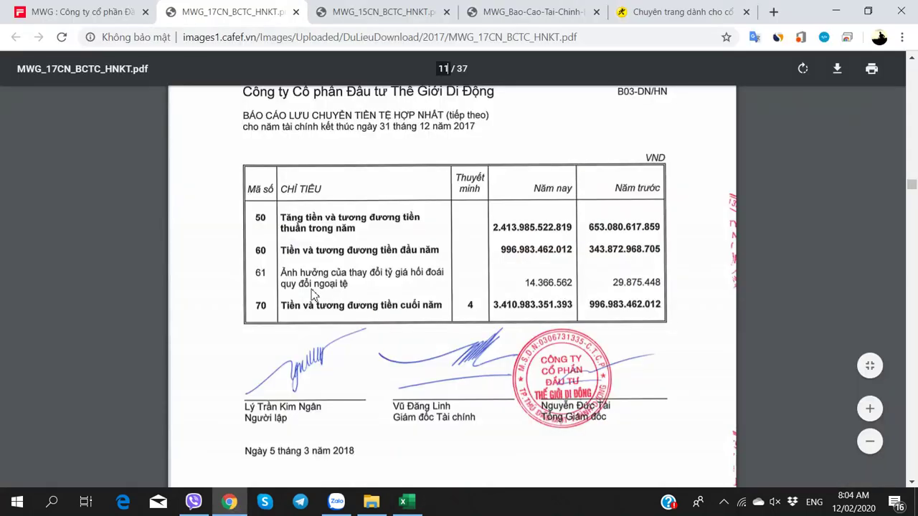
{"action": "scroll", "coordinate": [314, 294], "scroll_direction": "up", "scroll_amount": 10}
{"action": "scroll", "coordinate": [313, 294], "scroll_direction": "up", "scroll_amount": 3}
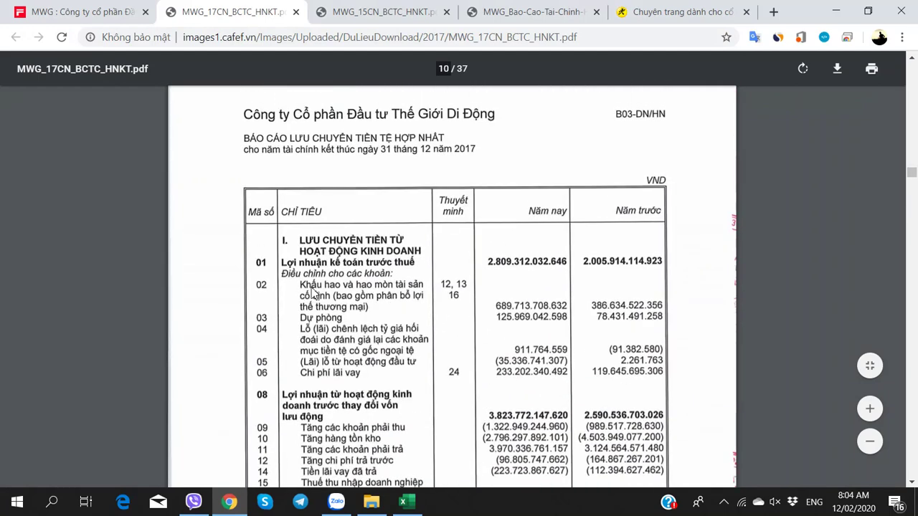
{"action": "key", "text": "alt+Tab"}
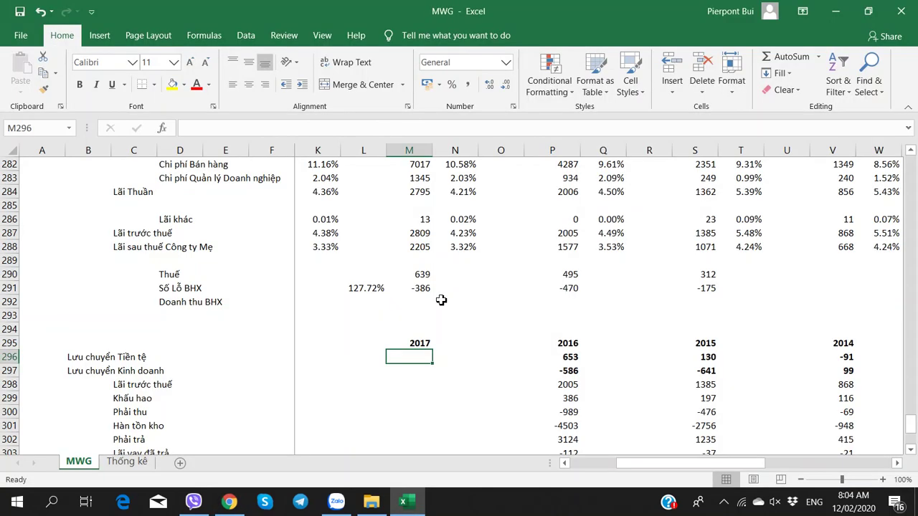
{"action": "key", "text": "Down"}
{"action": "key", "text": "Down"}
{"action": "type", "text": "2809"}
{"action": "key", "text": "ctrl+Return"}
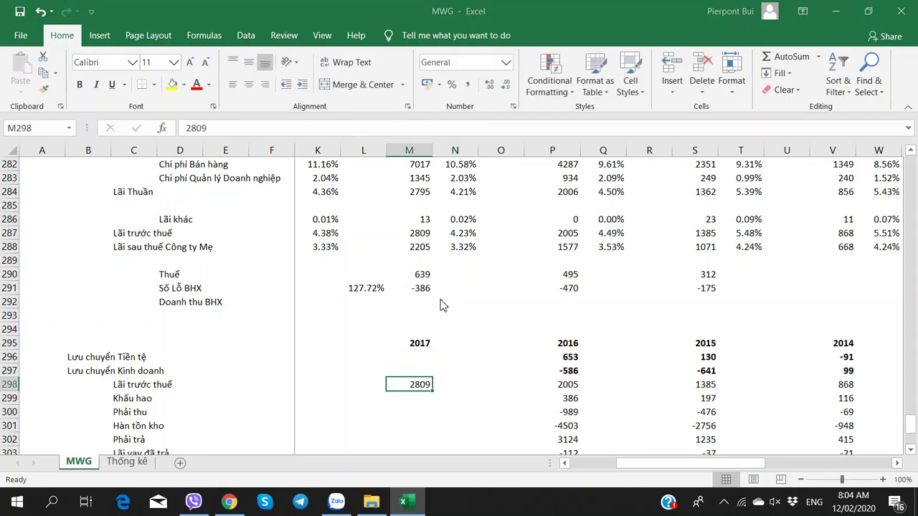
Step: Enter 689 from the 2017 report for 2017 "Khấu hao" in M299 and compare the depreciation row across 2014–2017
{"action": "key", "text": "alt+Tab"}
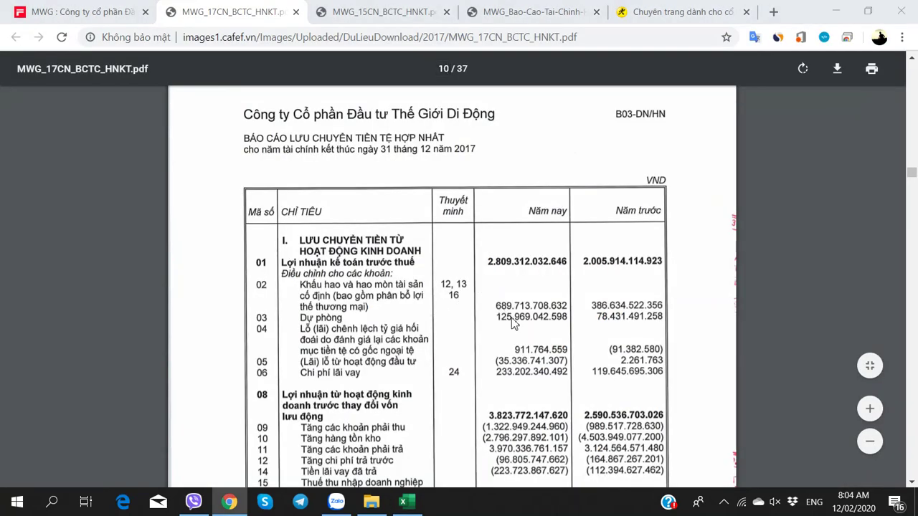
{"action": "key", "text": "alt+Tab"}
{"action": "key", "text": "Down"}
{"action": "type", "text": "689"}
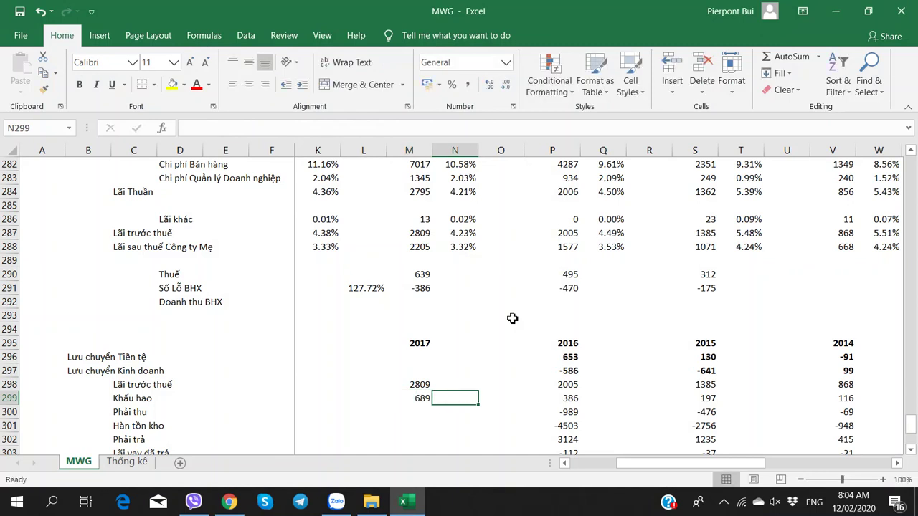
{"action": "key", "text": "Return"}
{"action": "scroll", "coordinate": [512, 318], "scroll_direction": "down", "scroll_amount": 2}
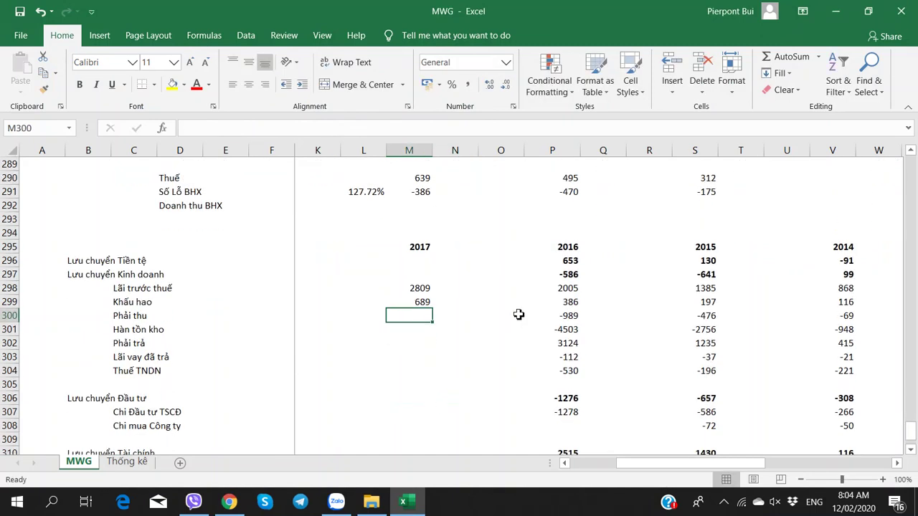
{"action": "left_click", "coordinate": [579, 306]}
{"action": "left_click", "coordinate": [837, 302]}
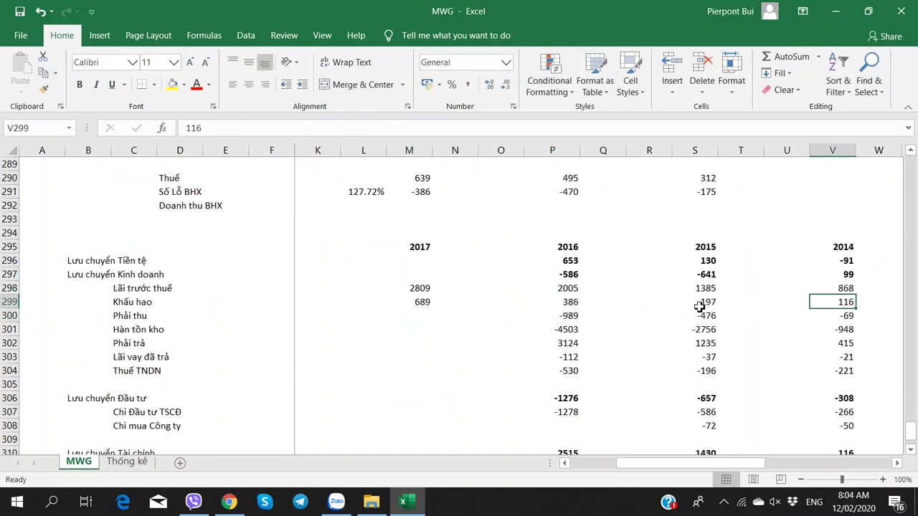
{"action": "left_click", "coordinate": [700, 305]}
{"action": "left_click", "coordinate": [562, 304]}
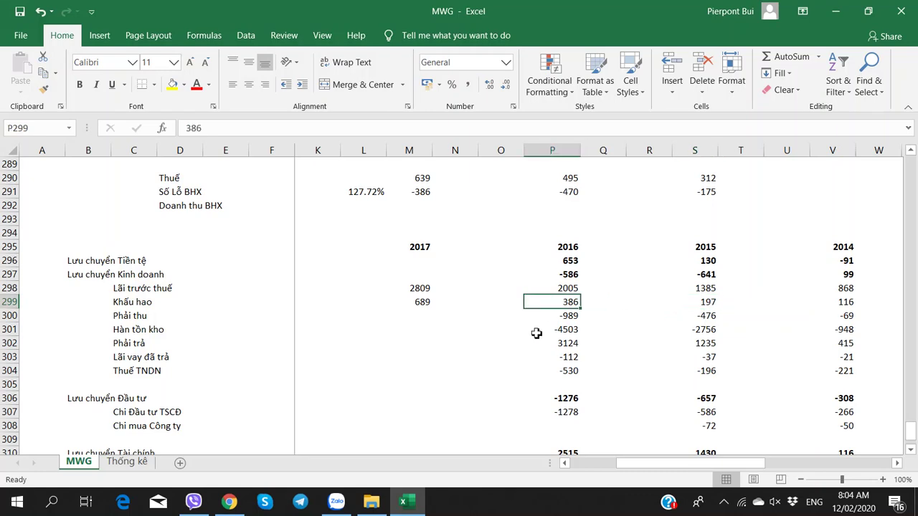
{"action": "left_click", "coordinate": [423, 307]}
Step: Look up the current-year change in receivables in the 2017 report and enter -1322 for 2017 "Phải thu" in M300
{"action": "left_click", "coordinate": [410, 317]}
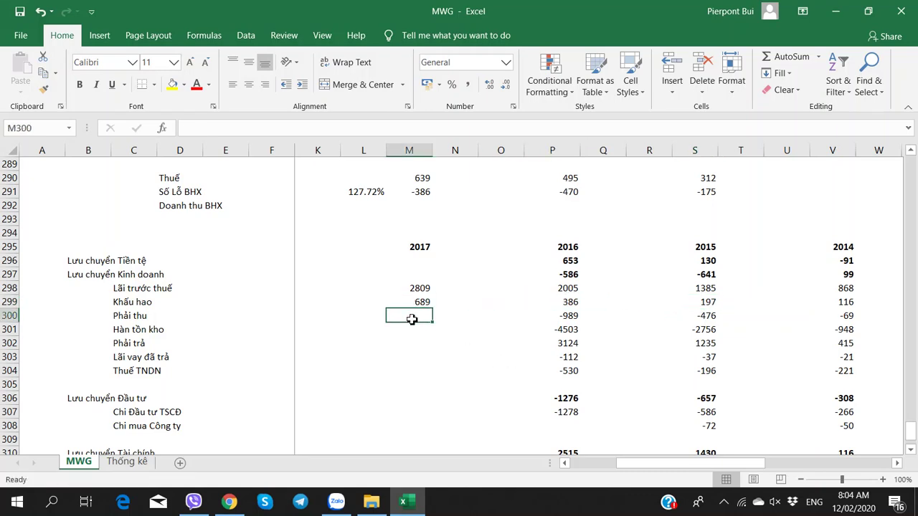
{"action": "key", "text": "alt+Tab"}
{"action": "key", "text": "alt+Tab"}
{"action": "scroll", "coordinate": [561, 308], "scroll_direction": "down", "scroll_amount": 2}
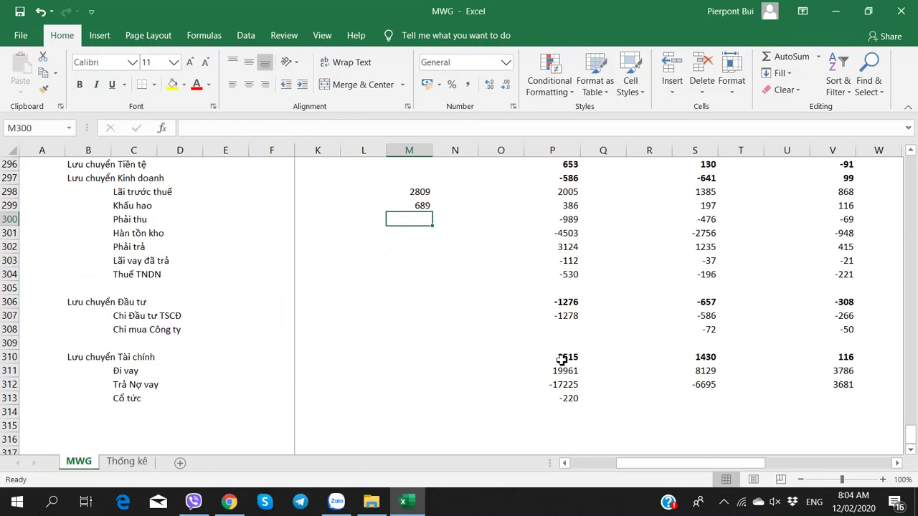
{"action": "scroll", "coordinate": [623, 309], "scroll_direction": "up", "scroll_amount": 2}
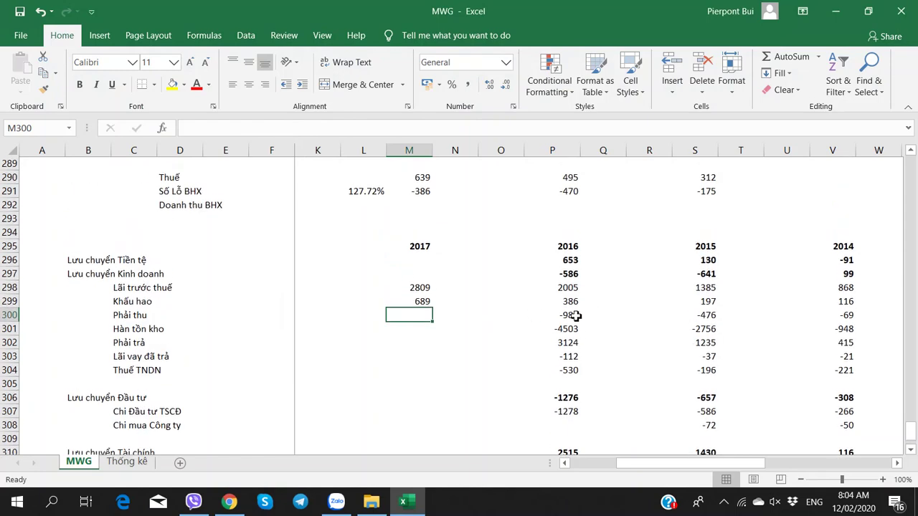
{"action": "key", "text": "alt+Tab"}
{"action": "scroll", "coordinate": [492, 319], "scroll_direction": "down", "scroll_amount": 2}
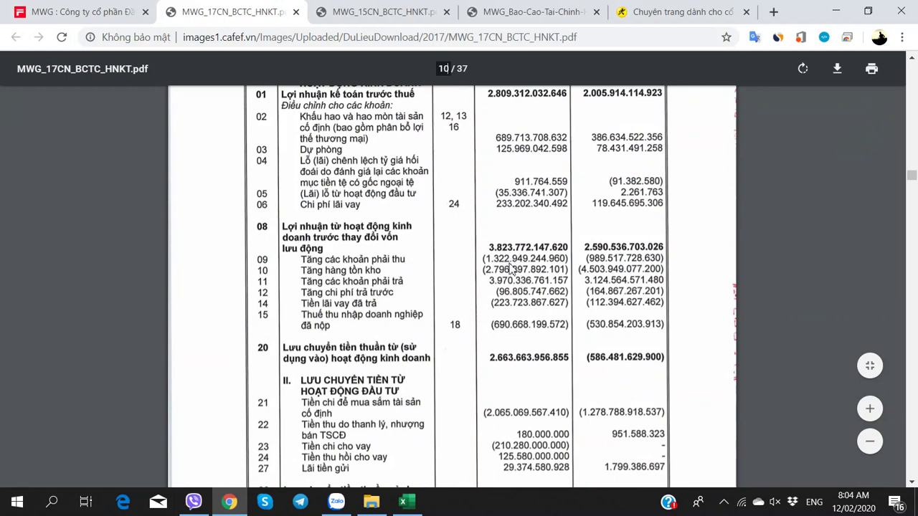
{"action": "key", "text": "alt+Tab"}
{"action": "type", "text": "-1322"}
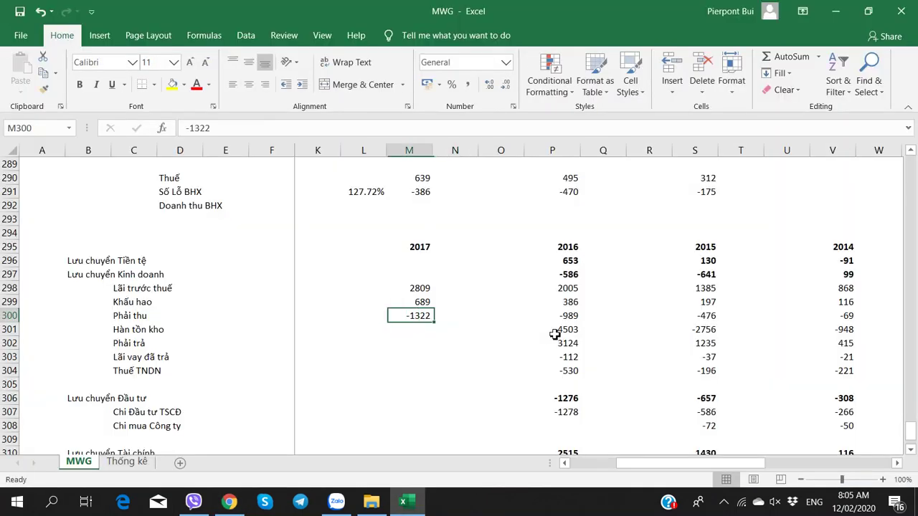
Step: Look up the current-year change in inventory in the 2017 report and enter -2796 for 2017 "Hàn tồn kho" in M301
{"action": "key", "text": "alt+Tab"}
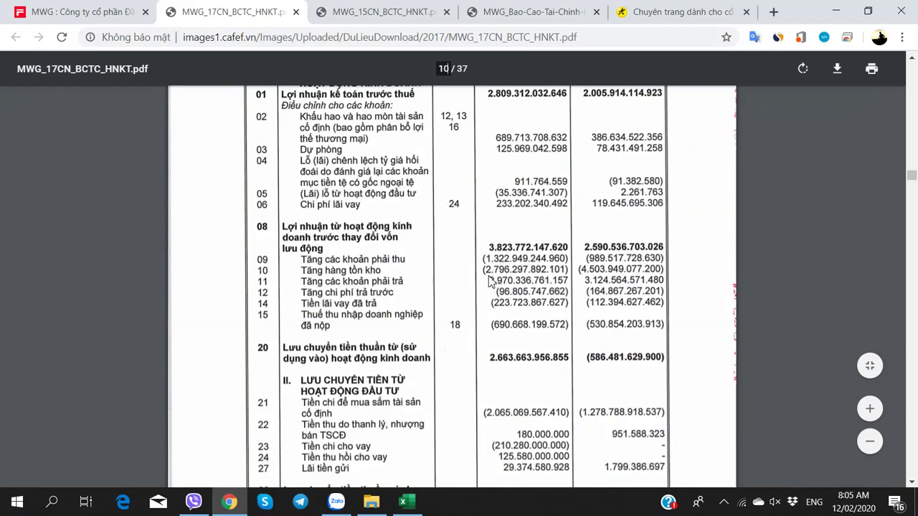
{"action": "key", "text": "alt+Tab"}
{"action": "key", "text": "alt+Tab"}
{"action": "key", "text": "alt+Tab"}
{"action": "type", "text": "-2756"}
{"action": "key", "text": "Tab"}
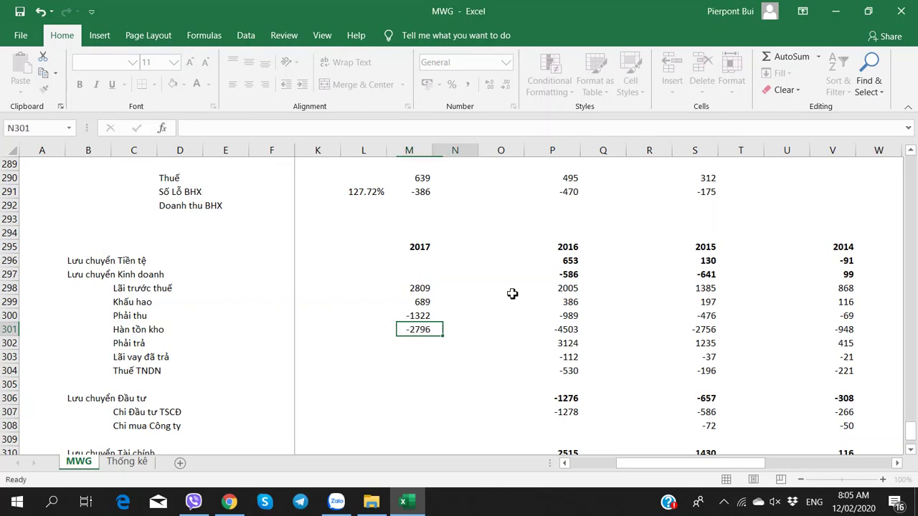
Step: Compare the yearly inventory cash flows with the newly opened and year-end store counts in rows 261–269
{"action": "scroll", "coordinate": [502, 293], "scroll_direction": "up", "scroll_amount": 12}
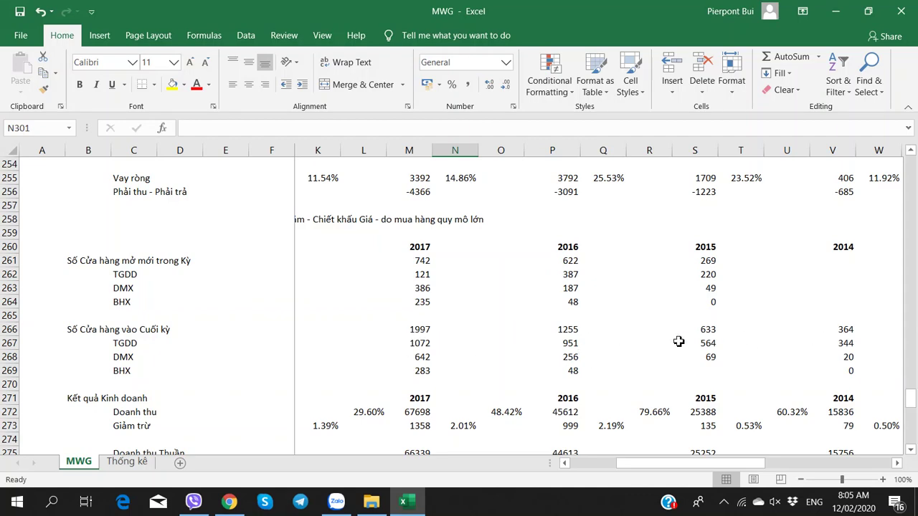
{"action": "scroll", "coordinate": [405, 351], "scroll_direction": "down", "scroll_amount": 12}
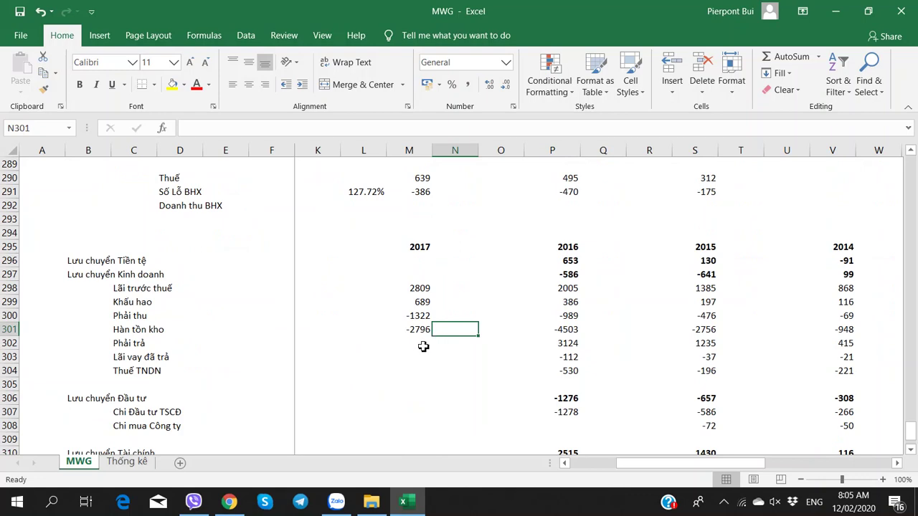
{"action": "scroll", "coordinate": [417, 323], "scroll_direction": "up", "scroll_amount": 9}
{"action": "scroll", "coordinate": [416, 320], "scroll_direction": "up", "scroll_amount": 2}
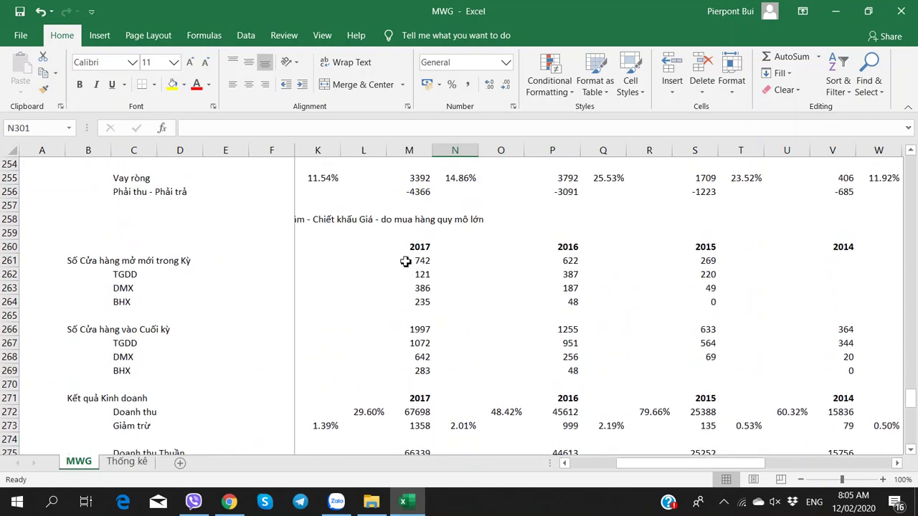
Step: Look up the current-year increase in payables in the 2017 report and enter 3970 for 2017 "Phải trả" in M302
{"action": "scroll", "coordinate": [403, 302], "scroll_direction": "down", "scroll_amount": 11}
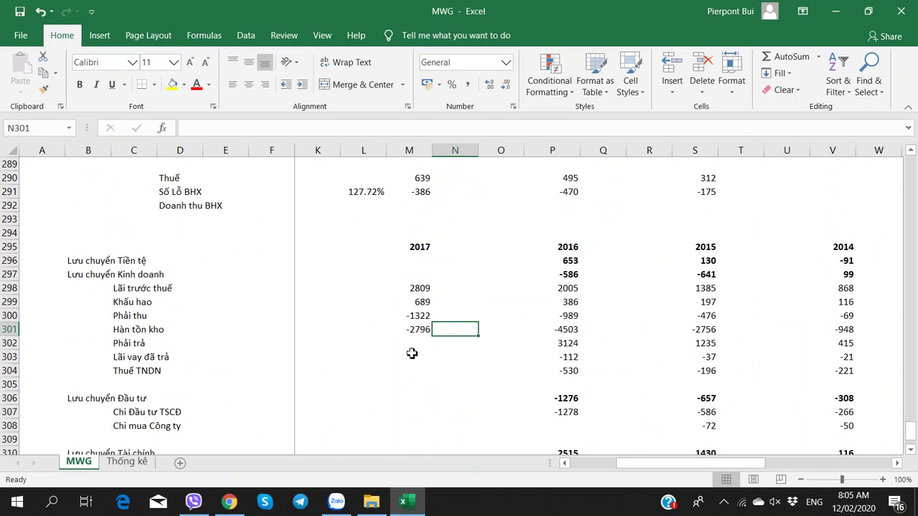
{"action": "left_click", "coordinate": [413, 344]}
{"action": "key", "text": "alt+Tab"}
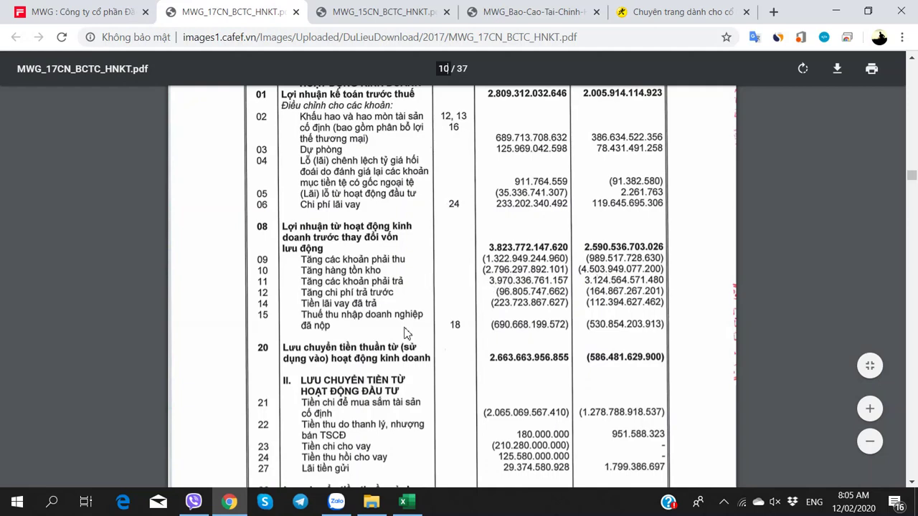
{"action": "key", "text": "alt+Tab"}
{"action": "key", "text": "alt+Tab"}
{"action": "key", "text": "alt+Tab"}
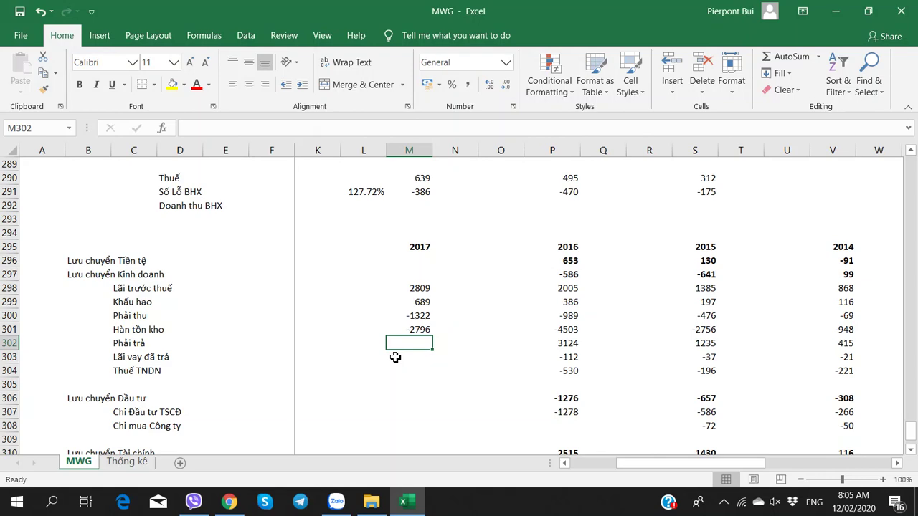
{"action": "key", "text": "alt+Tab"}
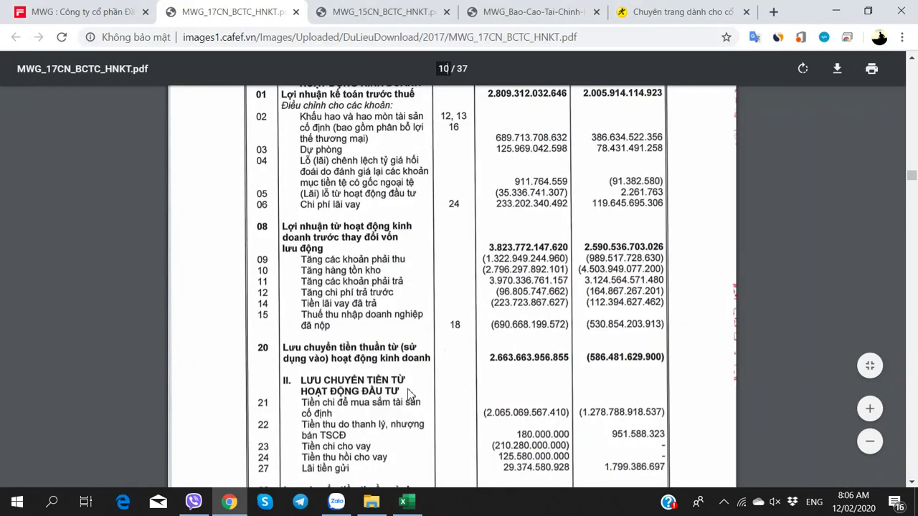
{"action": "key", "text": "alt+Tab"}
{"action": "type", "text": "3970"}
{"action": "key", "text": "Return"}
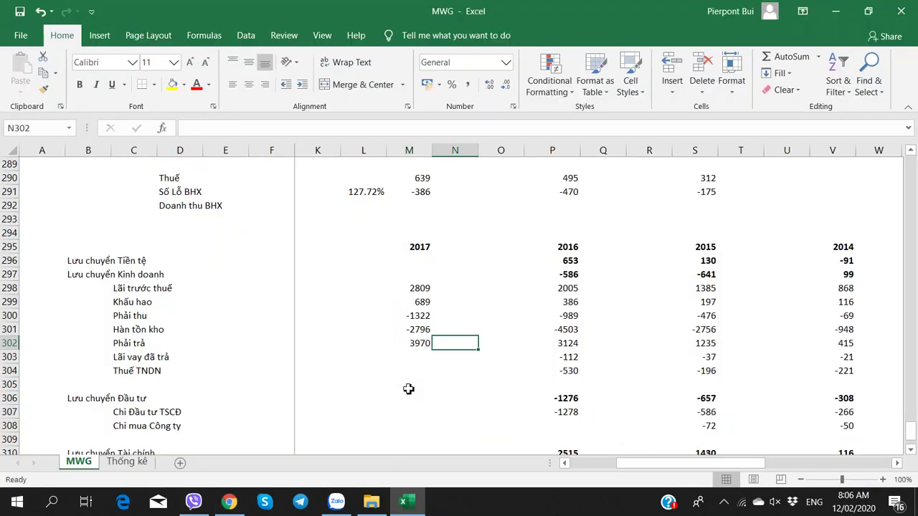
Step: Look up the current-year interest paid in the 2017 report and enter -223 for 2017 "Lãi vay đã trả" in M303
{"action": "key", "text": "alt+Tab"}
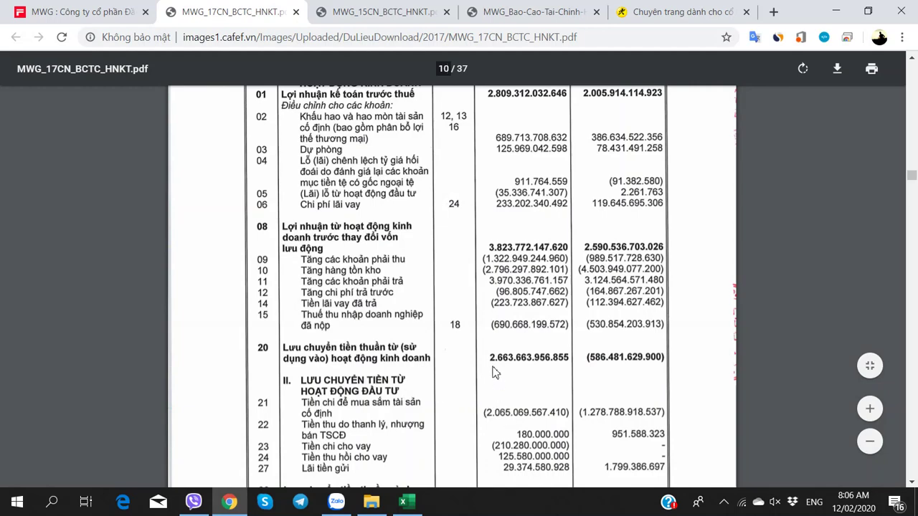
{"action": "key", "text": "alt+Tab"}
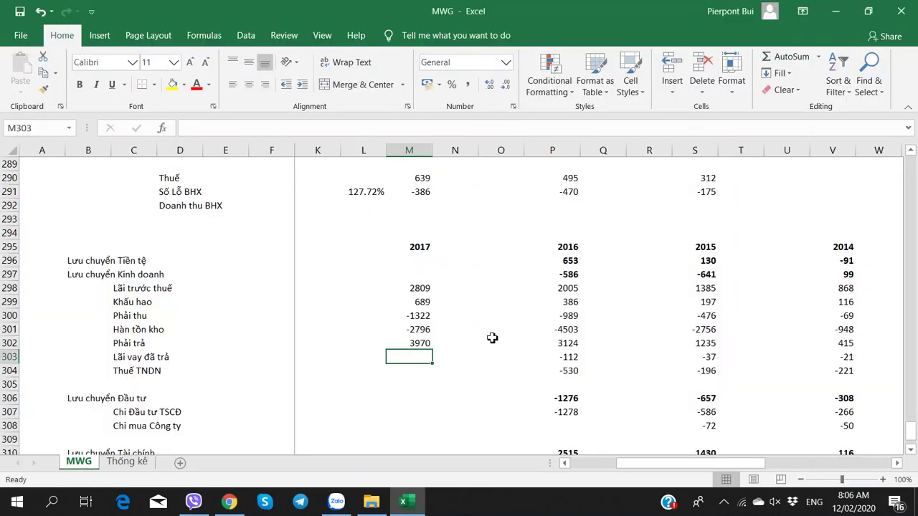
{"action": "type", "text": "2"}
{"action": "type", "text": "-223"}
{"action": "key", "text": "Return"}
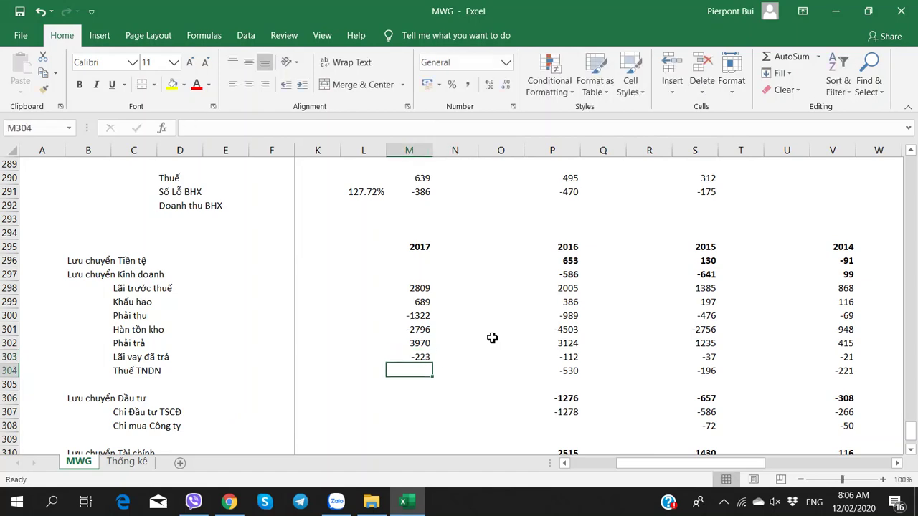
Step: Look up the corporate income tax paid in the 2017 report and enter -690 for 2017 "Thuế TNDN" in M304
{"action": "key", "text": "alt+Tab"}
{"action": "key", "text": "alt+Tab"}
{"action": "type", "text": "-690"}
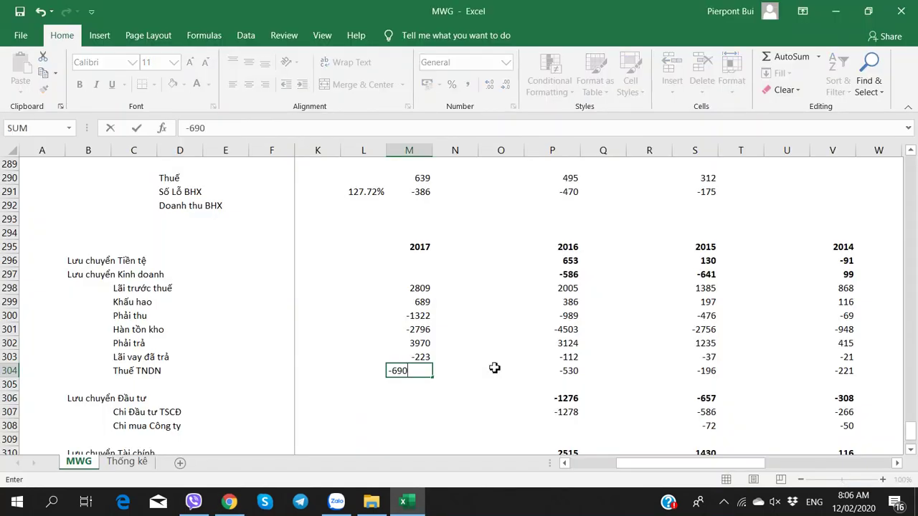
{"action": "key", "text": "ctrl+Return"}
Step: Look up the net operating cash flow in the 2017 report and enter 2663 in bold for 2017 "Lưu chuyển Kinh doanh" in M297
{"action": "key", "text": "Up"}
{"action": "key", "text": "Up"}
{"action": "key", "text": "Up"}
{"action": "key", "text": "Up"}
{"action": "key", "text": "Up"}
{"action": "key", "text": "Up"}
{"action": "key", "text": "Up"}
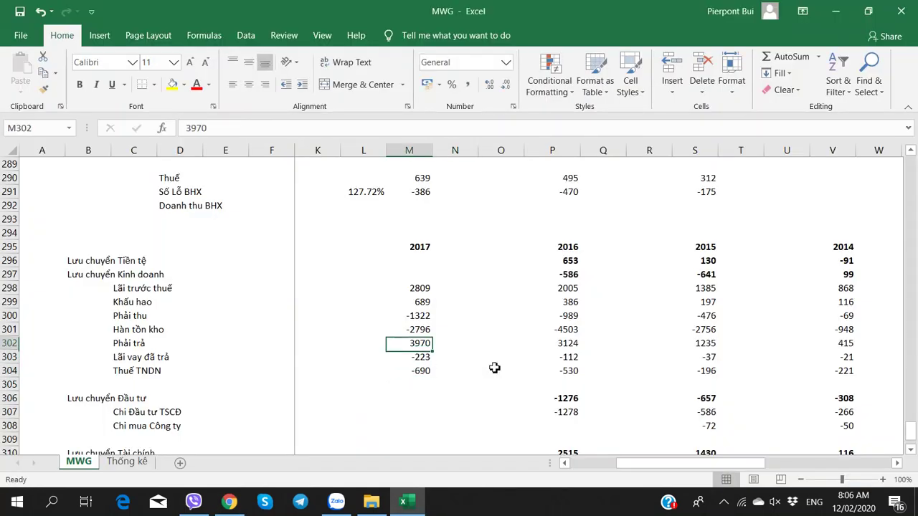
{"action": "key", "text": "alt+Tab"}
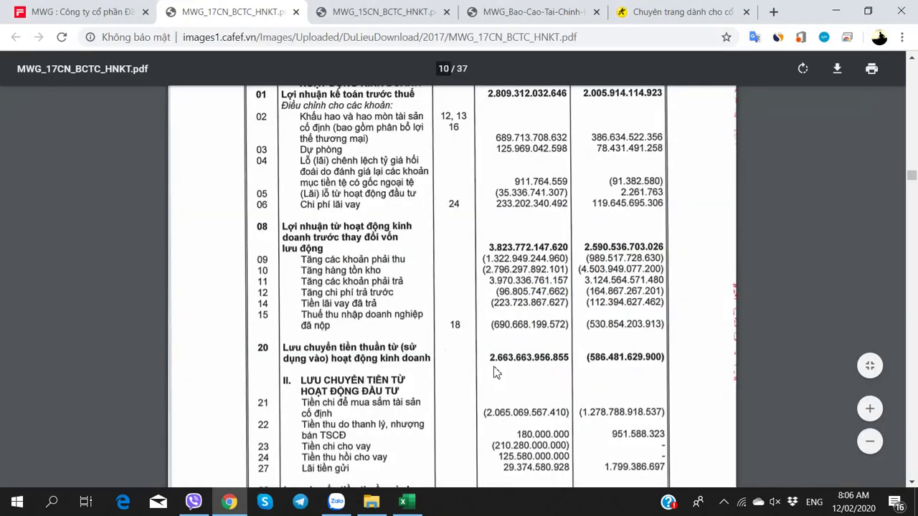
{"action": "scroll", "coordinate": [484, 337], "scroll_direction": "up", "scroll_amount": 2}
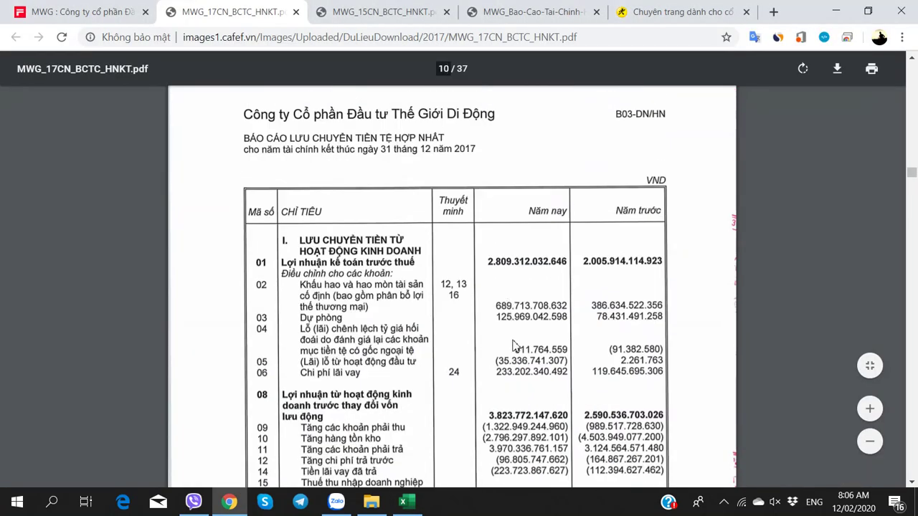
{"action": "scroll", "coordinate": [513, 345], "scroll_direction": "down", "scroll_amount": 2}
{"action": "key", "text": "alt+Tab"}
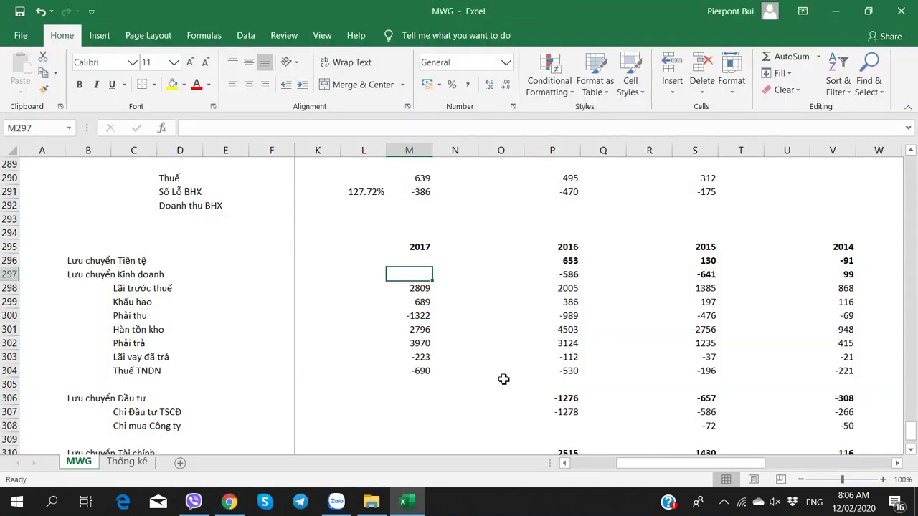
{"action": "key", "text": "alt+Tab"}
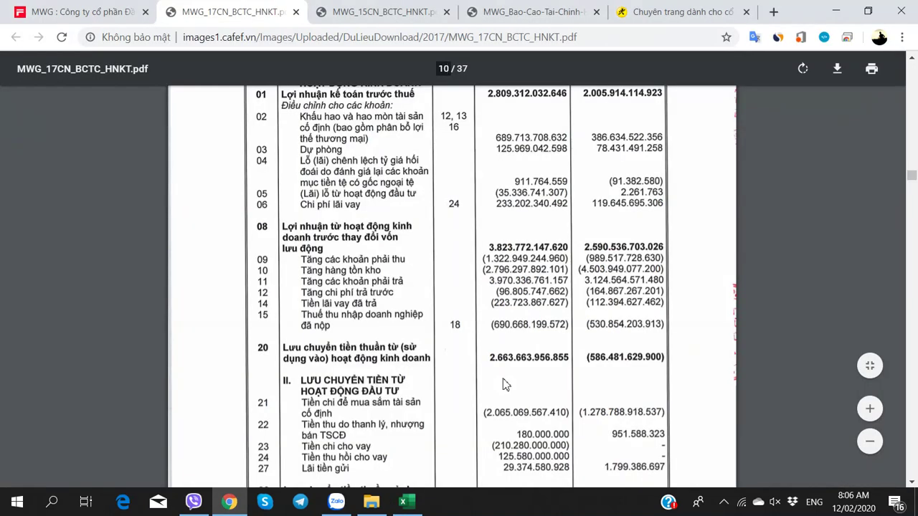
{"action": "key", "text": "alt+Tab"}
{"action": "type", "text": "2663"}
{"action": "key", "text": "Tab"}
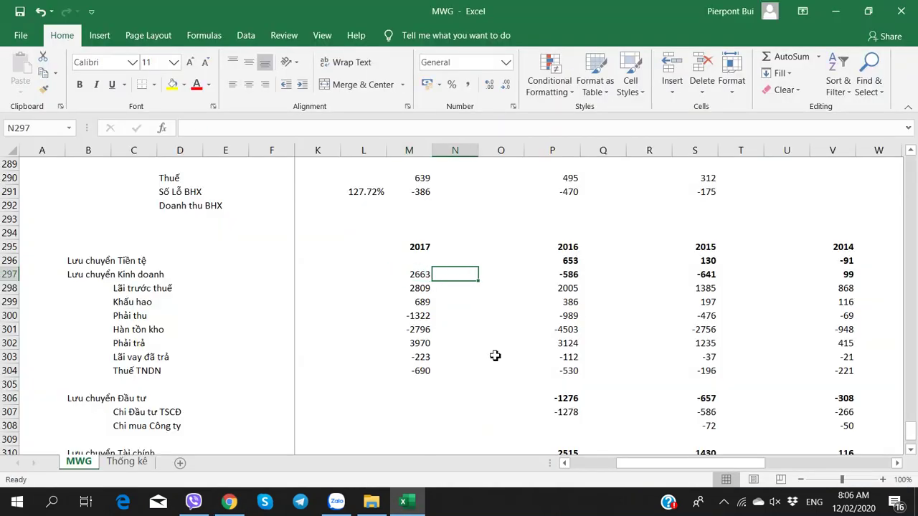
{"action": "left_click", "coordinate": [428, 271]}
{"action": "key", "text": "ctrl+b"}
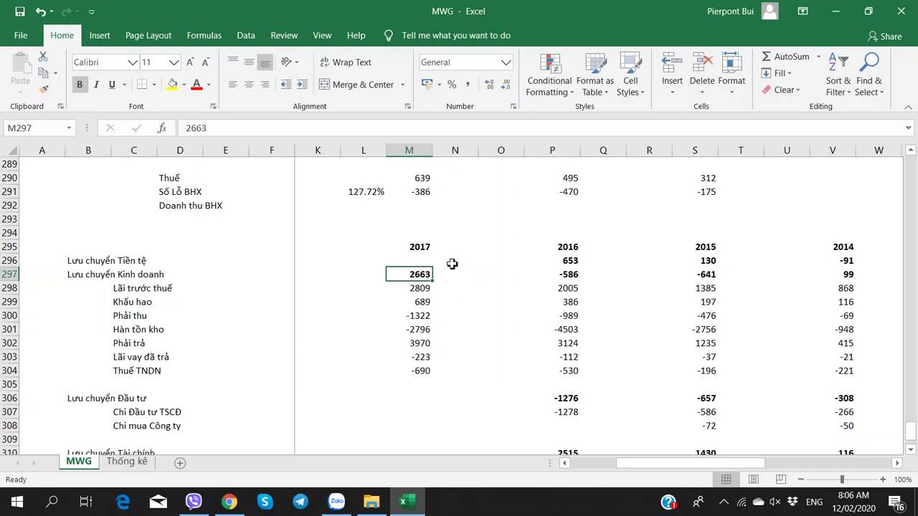
Step: Look up the current-year fixed-asset purchases in the 2017 report and enter -2065 for 2017 "Chi Đầu tư TSCĐ" in M307
{"action": "scroll", "coordinate": [452, 264], "scroll_direction": "up", "scroll_amount": 6}
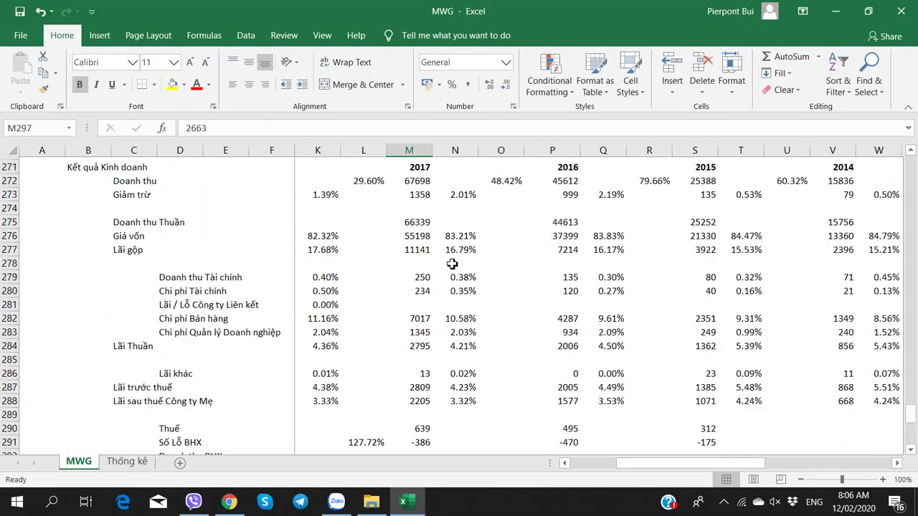
{"action": "scroll", "coordinate": [451, 264], "scroll_direction": "down", "scroll_amount": 6}
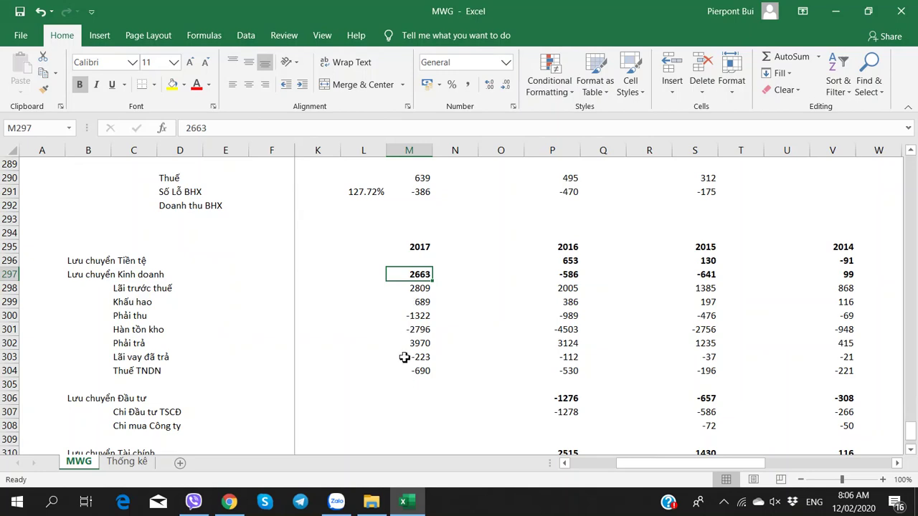
{"action": "scroll", "coordinate": [411, 329], "scroll_direction": "down", "scroll_amount": 2}
{"action": "left_click", "coordinate": [412, 316]}
{"action": "key", "text": "alt+Tab"}
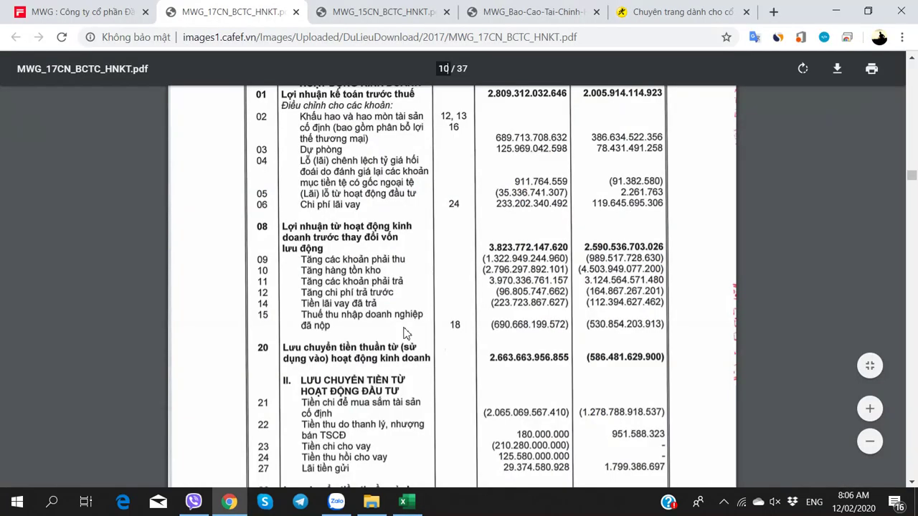
{"action": "scroll", "coordinate": [404, 334], "scroll_direction": "down", "scroll_amount": 2}
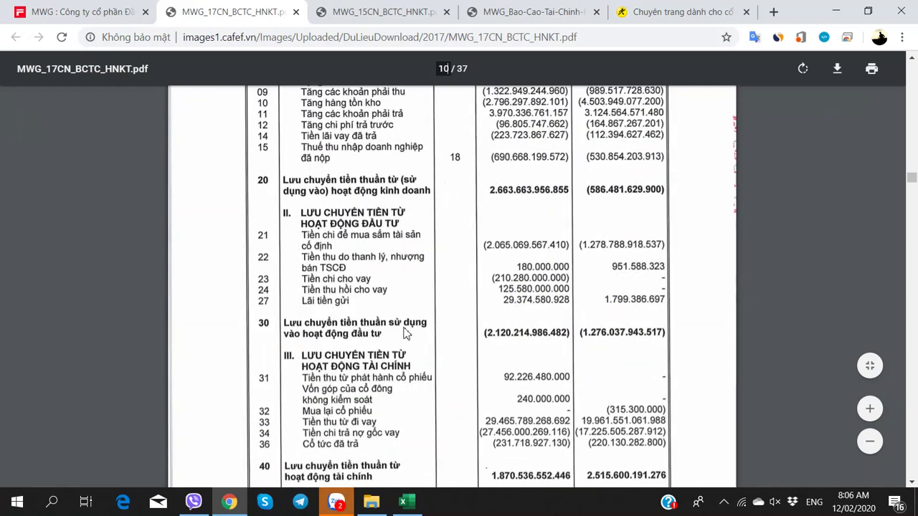
{"action": "key", "text": "alt+Tab"}
{"action": "type", "text": "-20"}
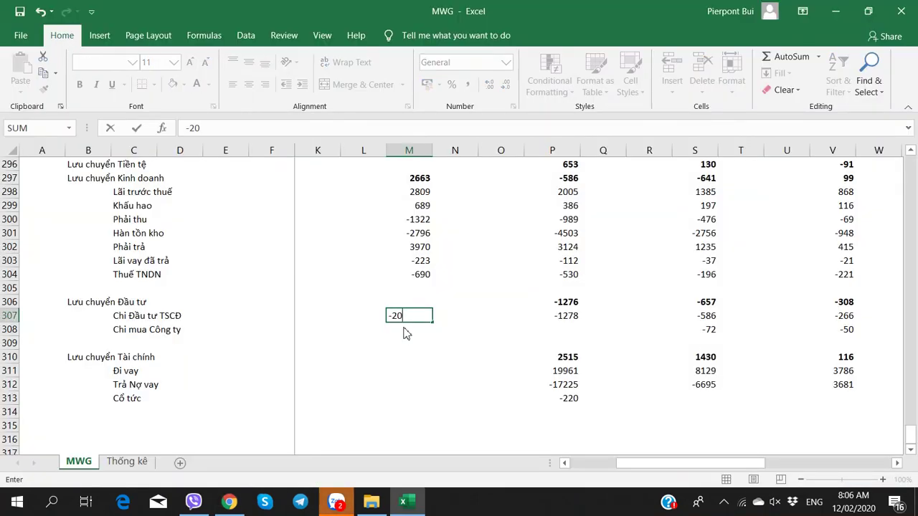
{"action": "key", "text": "alt+Tab"}
{"action": "key", "text": "alt+Tab"}
{"action": "key", "text": "Tab"}
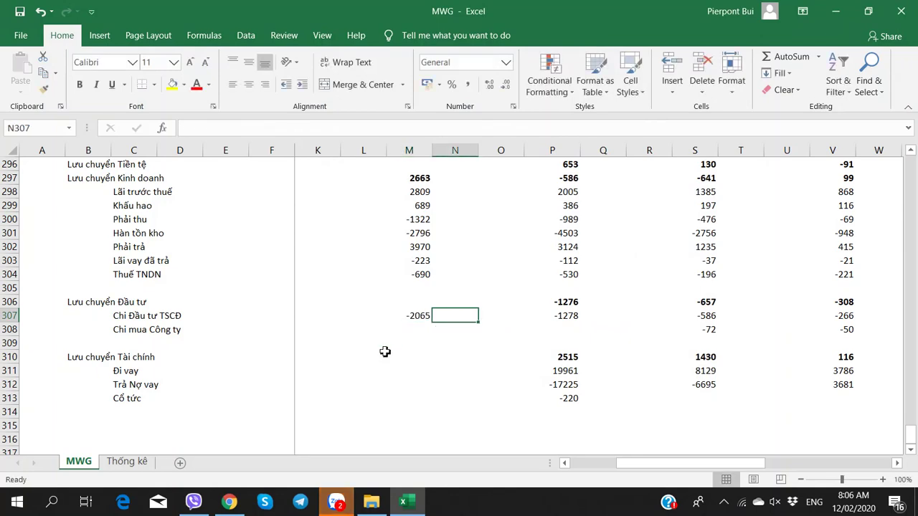
Step: Close the Zalo window that is showing notifications
{"action": "right_click", "coordinate": [335, 502]}
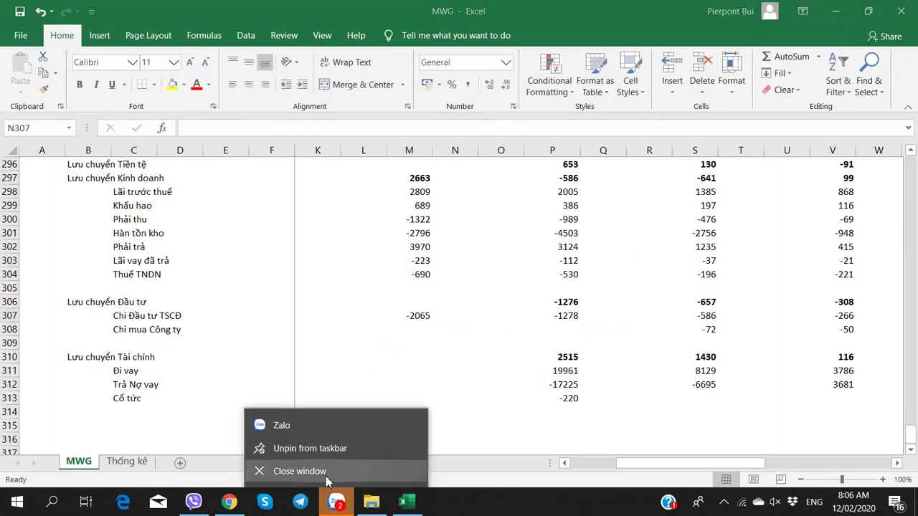
{"action": "left_click", "coordinate": [362, 479]}
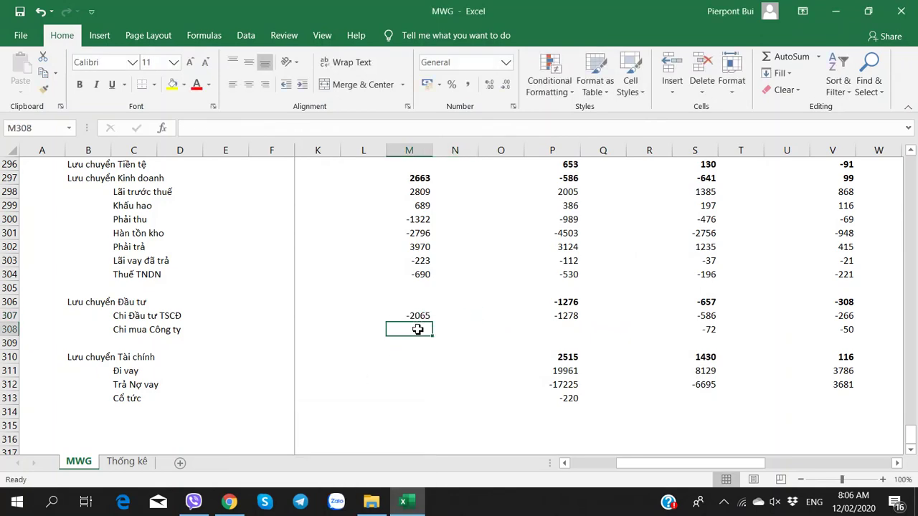
Step: Look up the net investing cash flow in the 2017 report and enter -2120 in bold for 2017 "Lưu chuyển Đầu tư" in M306
{"action": "key", "text": "alt+Tab"}
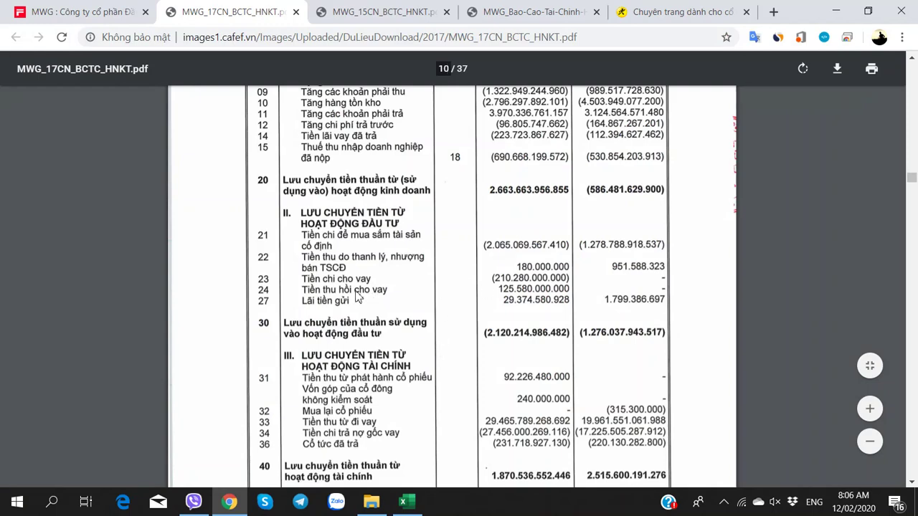
{"action": "key", "text": "alt+Tab"}
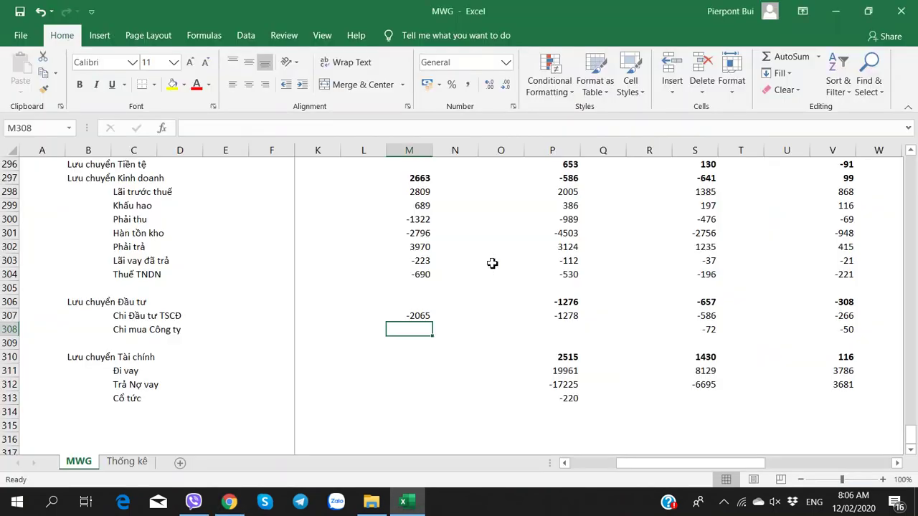
{"action": "key", "text": "Up"}
{"action": "key", "text": "alt+Tab"}
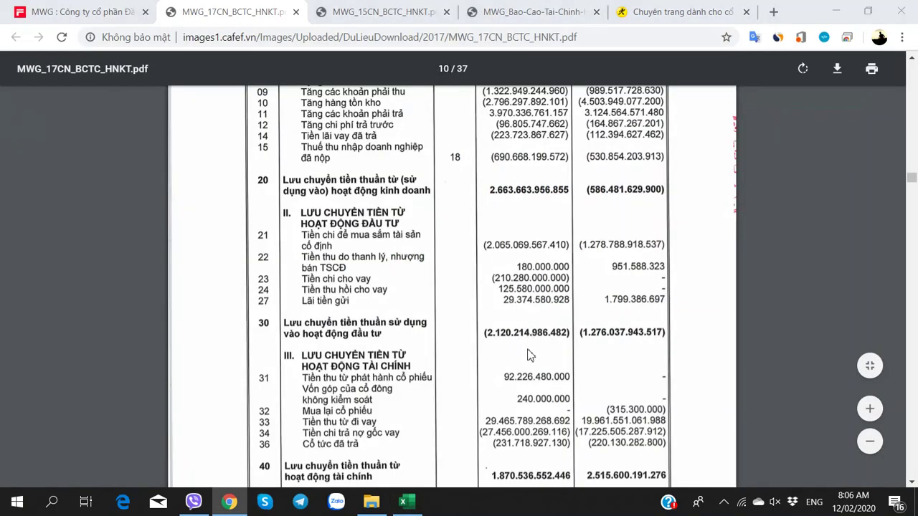
{"action": "key", "text": "alt+Tab"}
{"action": "type", "text": "-2120"}
{"action": "key", "text": "Tab"}
{"action": "key", "text": "Left"}
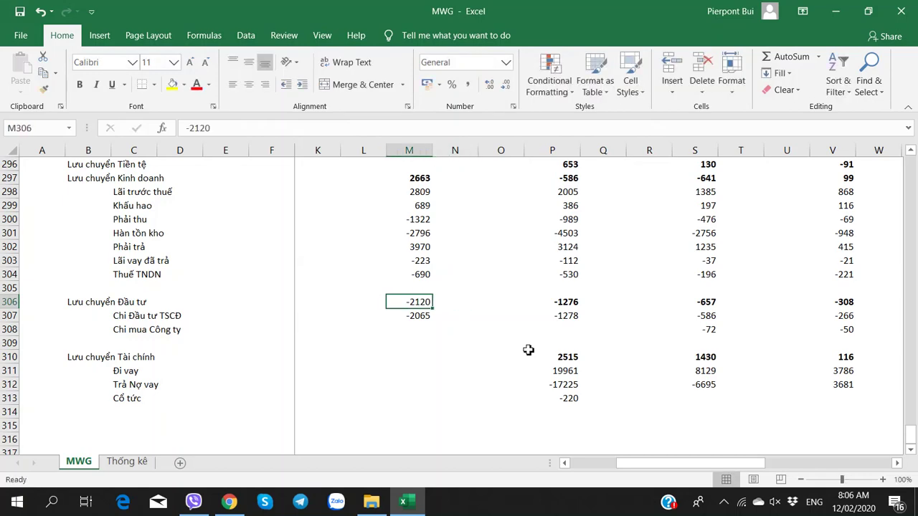
{"action": "key", "text": "ctrl+b"}
Step: Compare the 2015–2017 fixed-asset spending in row 307 and review the receivables, inventory and payables flows in rows 300–302
{"action": "scroll", "coordinate": [510, 344], "scroll_direction": "up", "scroll_amount": 2}
{"action": "scroll", "coordinate": [725, 311], "scroll_direction": "down", "scroll_amount": 2}
{"action": "left_click", "coordinate": [714, 314]}
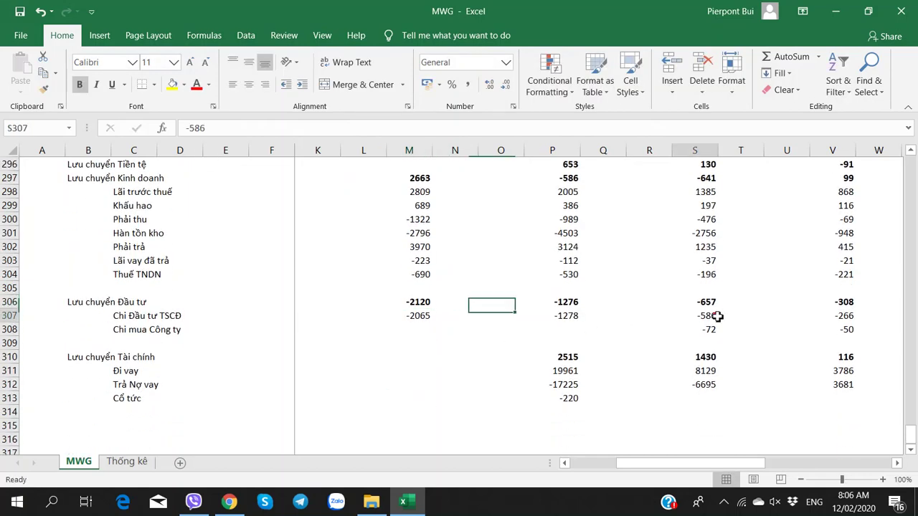
{"action": "left_click", "coordinate": [570, 317]}
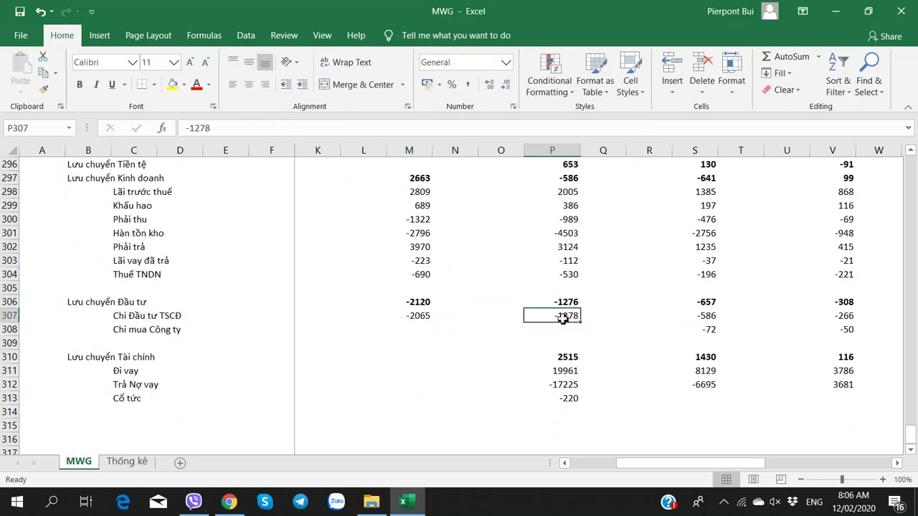
{"action": "left_click", "coordinate": [418, 315]}
{"action": "scroll", "coordinate": [415, 316], "scroll_direction": "up", "scroll_amount": 2}
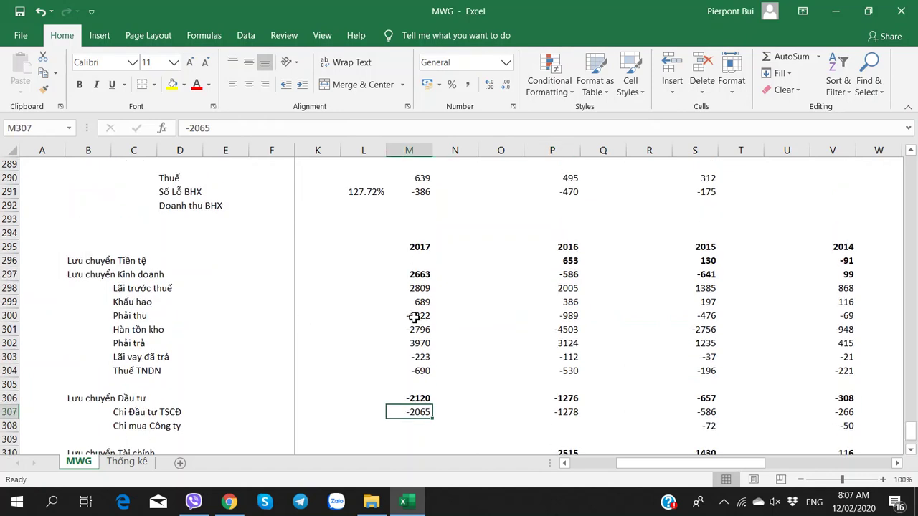
{"action": "left_click", "coordinate": [556, 329]}
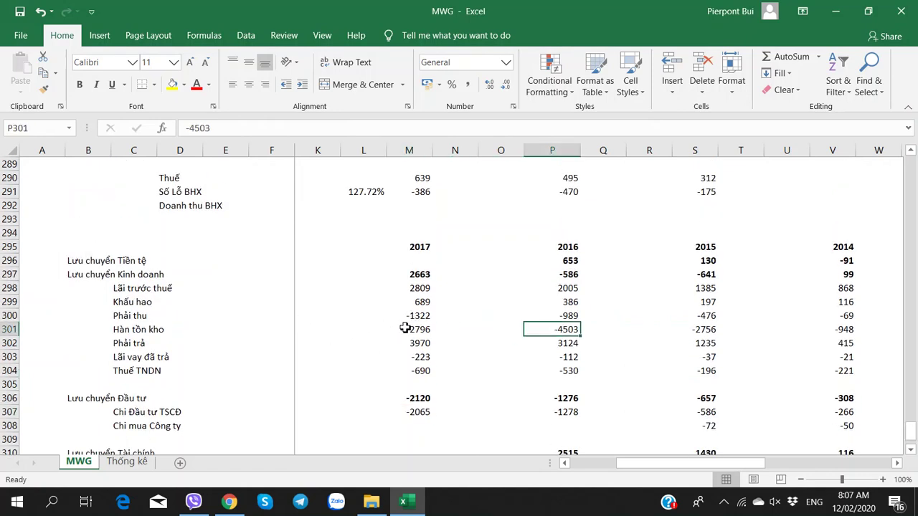
{"action": "left_click", "coordinate": [422, 320]}
{"action": "left_click", "coordinate": [418, 330]}
{"action": "left_click", "coordinate": [409, 340]}
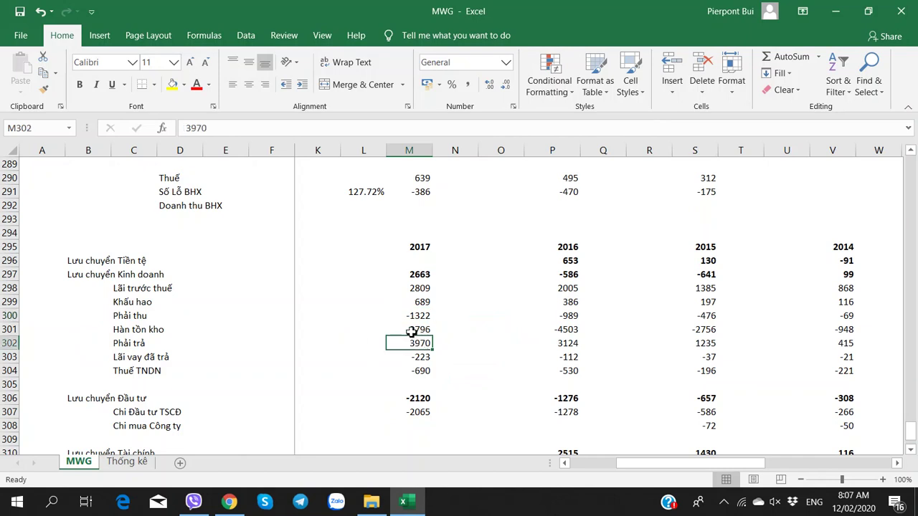
{"action": "scroll", "coordinate": [405, 345], "scroll_direction": "down", "scroll_amount": 3}
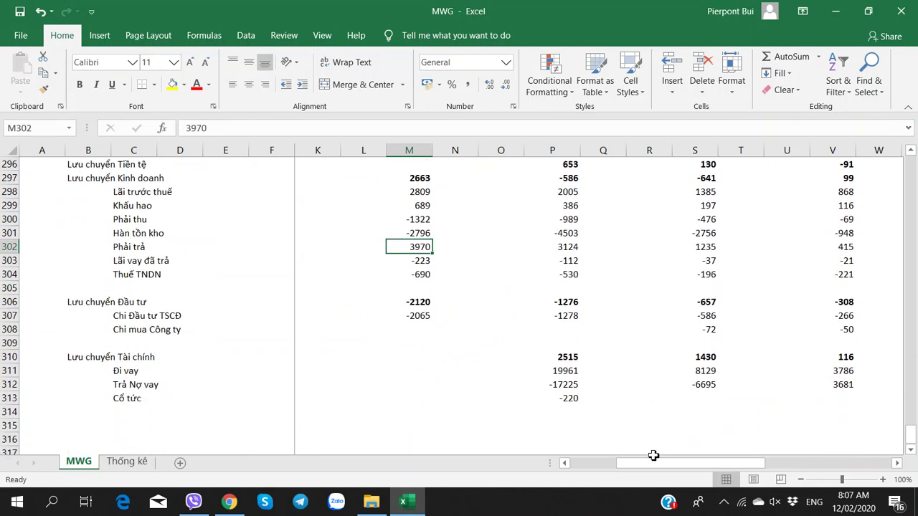
{"action": "left_click_drag", "start_coordinate": [660, 464], "coordinate": [621, 467]}
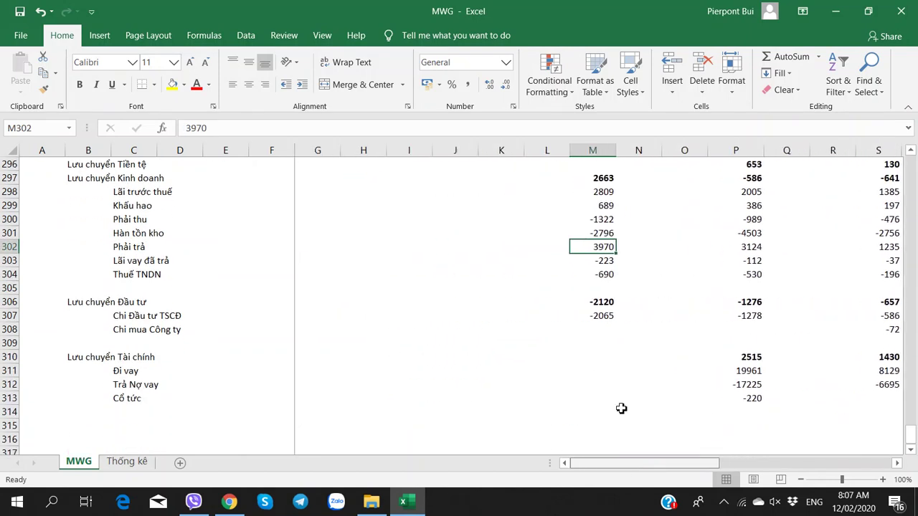
Step: Look up the financing cash flows in the 2017 report and compare the "Đi vay" borrowings across the yearly columns in row 311
{"action": "scroll", "coordinate": [623, 326], "scroll_direction": "up", "scroll_amount": 2}
{"action": "scroll", "coordinate": [623, 326], "scroll_direction": "up", "scroll_amount": 1}
{"action": "scroll", "coordinate": [623, 327], "scroll_direction": "down", "scroll_amount": 3}
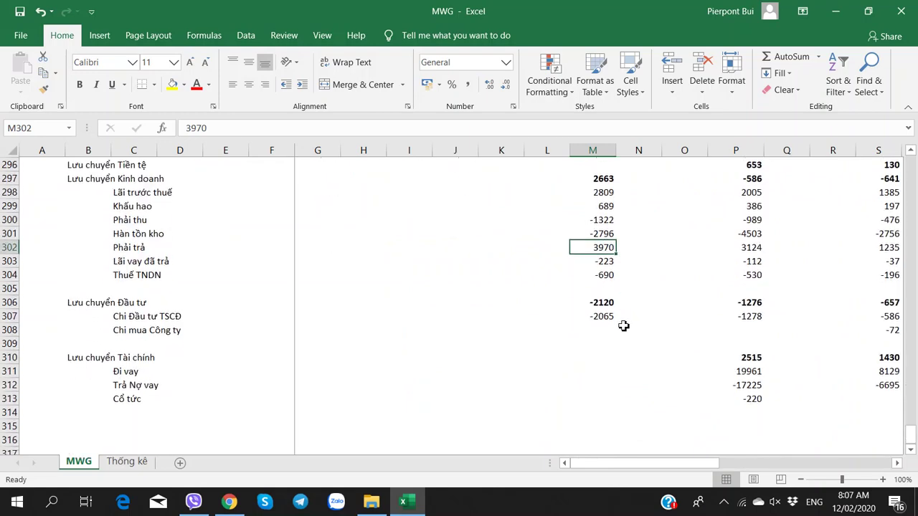
{"action": "left_click", "coordinate": [590, 371]}
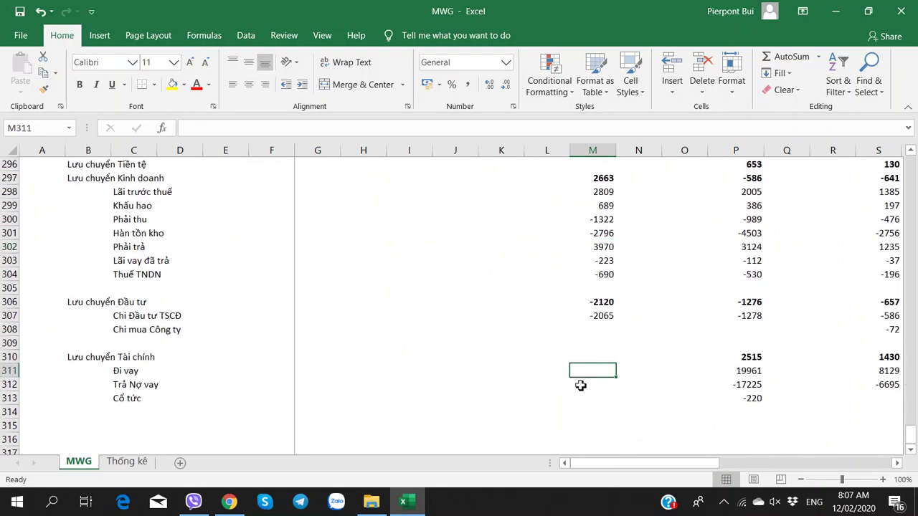
{"action": "key", "text": "alt+Tab"}
{"action": "scroll", "coordinate": [573, 344], "scroll_direction": "down", "scroll_amount": 2}
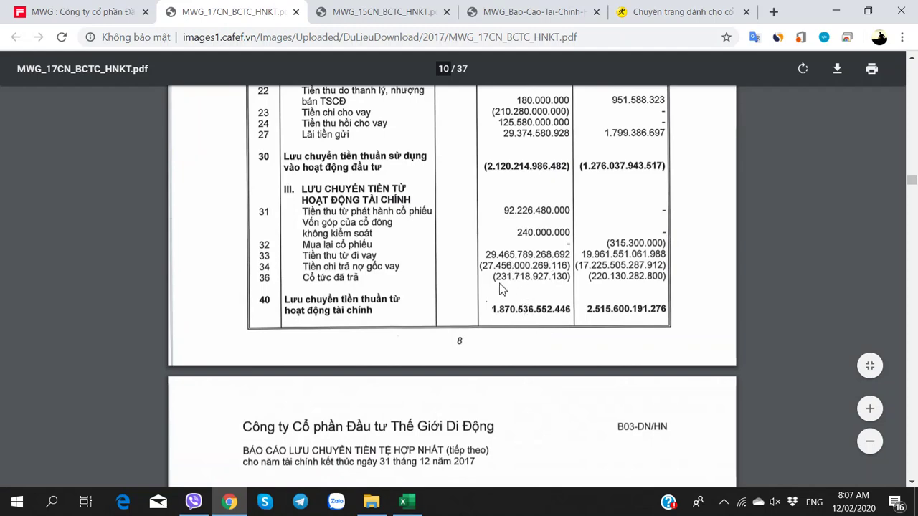
{"action": "key", "text": "alt+Tab"}
{"action": "key", "text": "Right"}
{"action": "key", "text": "Right"}
{"action": "key", "text": "Right"}
{"action": "key", "text": "Right"}
{"action": "key", "text": "Right"}
{"action": "key", "text": "Right"}
{"action": "key", "text": "Right"}
{"action": "key", "text": "Right"}
{"action": "key", "text": "Right"}
{"action": "key", "text": "Right"}
{"action": "key", "text": "Right"}
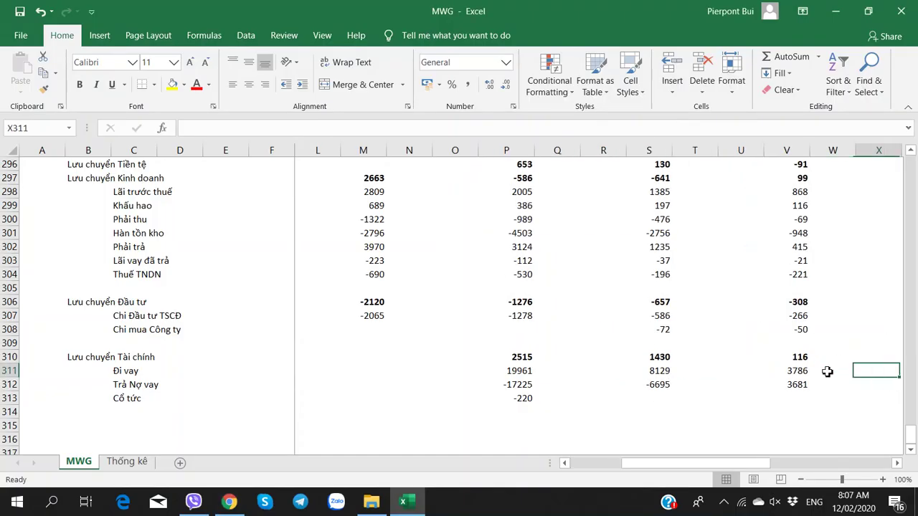
{"action": "left_click", "coordinate": [793, 374]}
{"action": "left_click", "coordinate": [664, 374]}
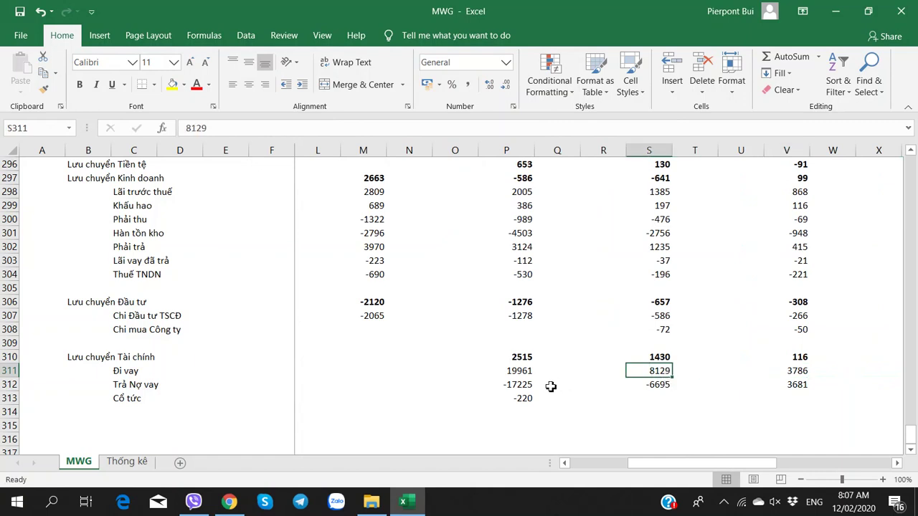
{"action": "left_click", "coordinate": [512, 368]}
{"action": "left_click", "coordinate": [377, 373]}
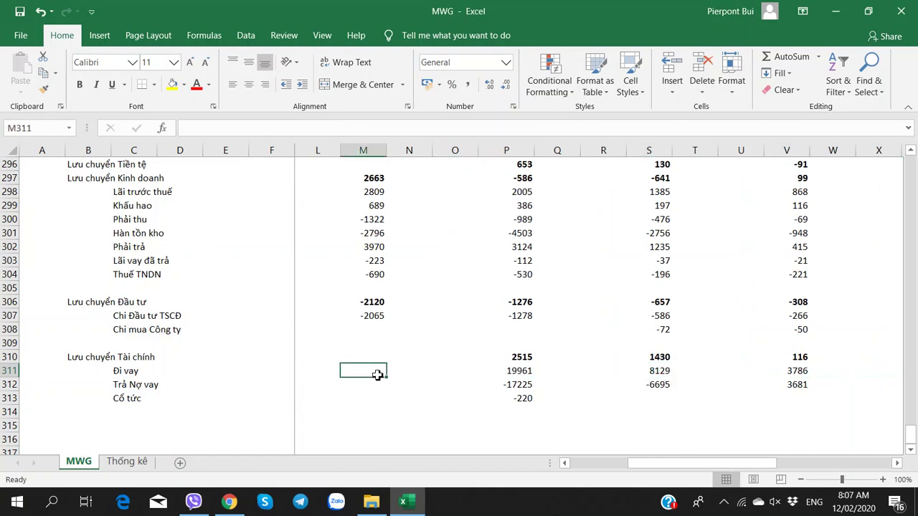
{"action": "left_click", "coordinate": [594, 463]}
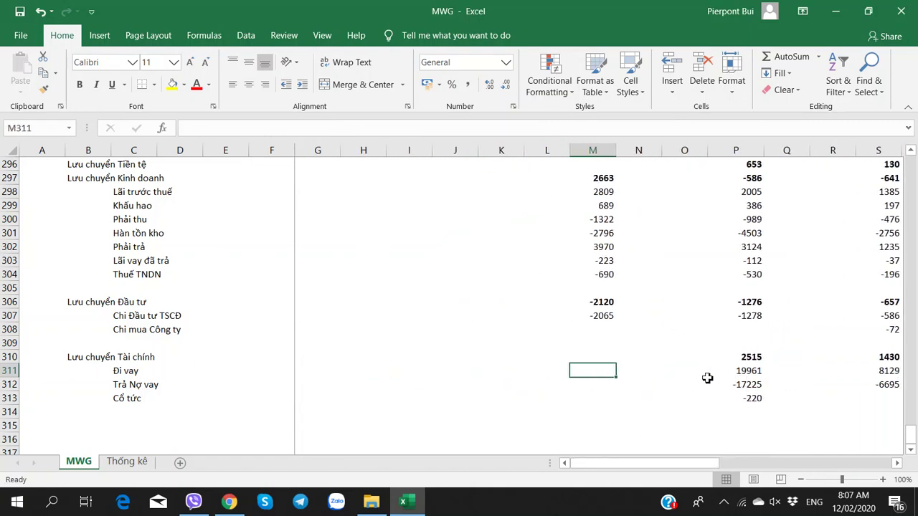
Step: Look up the current-year loan proceeds in the 2017 report and enter 29465 for 2017 "Đi vay" in M311
{"action": "key", "text": "alt+Tab"}
{"action": "key", "text": "alt+Tab"}
{"action": "type", "text": "2"}
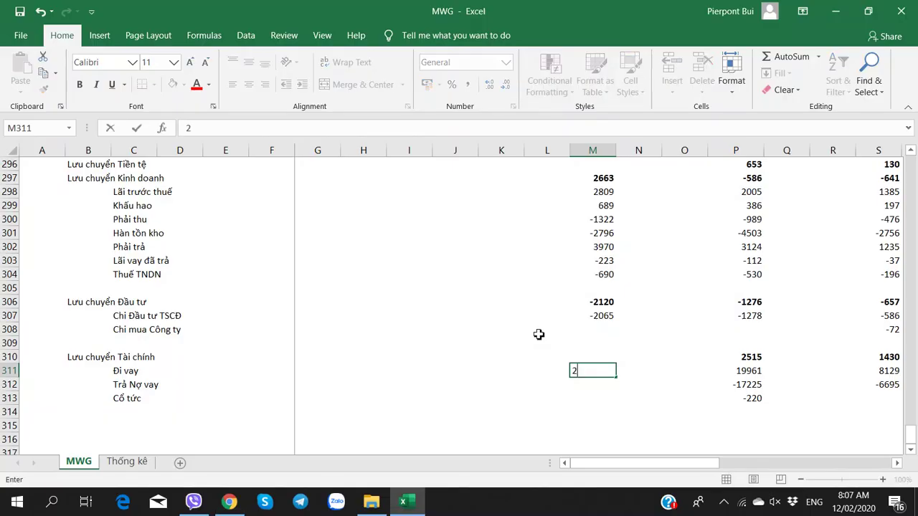
{"action": "key", "text": "alt+Tab"}
{"action": "key", "text": "alt+Tab"}
{"action": "type", "text": "9465"}
{"action": "key", "text": "Return"}
Step: Look up the current-year loan principal repayments in the 2017 report and enter -27456 for 2017 "Trả Nợ vay" in M312
{"action": "key", "text": "alt+Tab"}
{"action": "key", "text": "alt+Tab"}
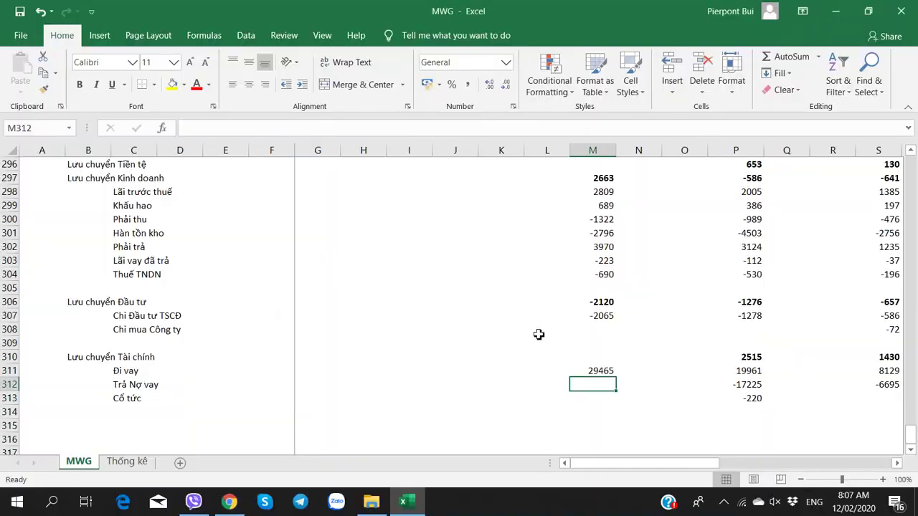
{"action": "type", "text": "2"}
{"action": "key", "text": "alt+Tab"}
{"action": "key", "text": "alt+Tab"}
{"action": "type", "text": "7"}
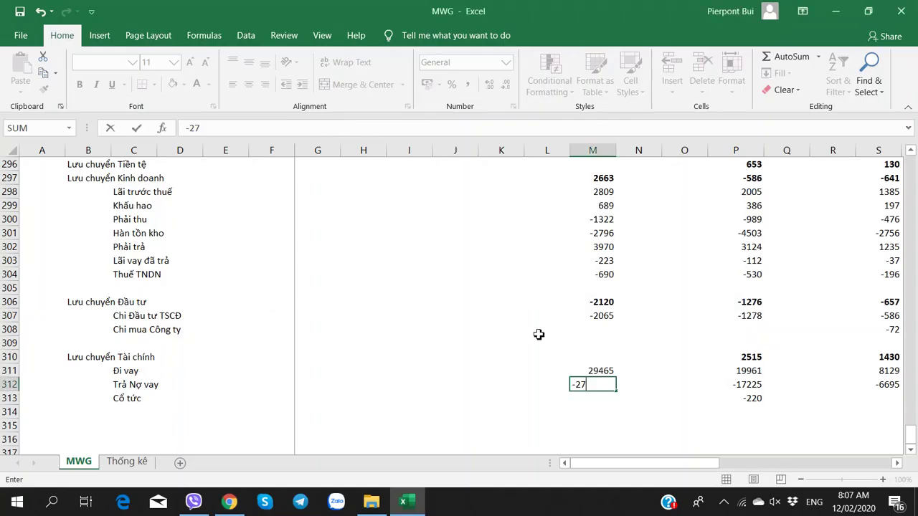
{"action": "key", "text": "Tab"}
Step: Look up the dividends paid in the 2017 report and enter -231 for 2017 "Cổ tức" in M313
{"action": "key", "text": "alt+Tab"}
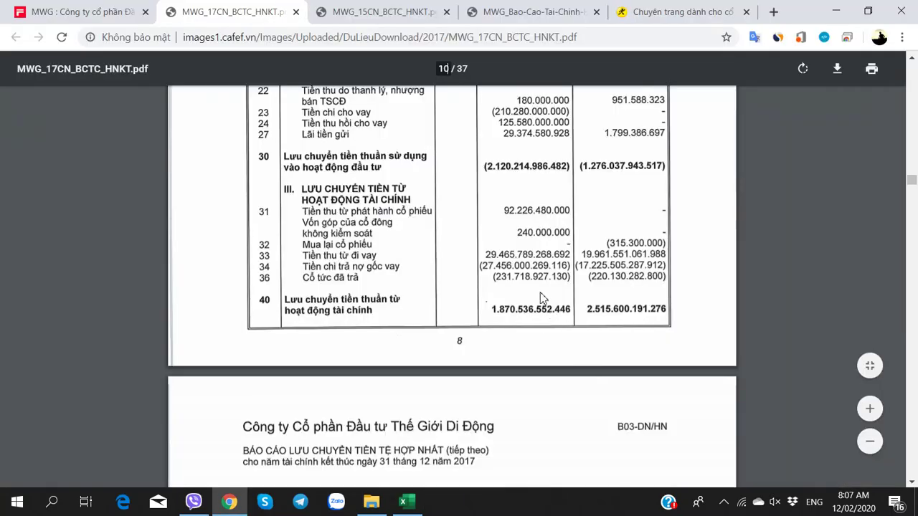
{"action": "key", "text": "alt+Tab"}
{"action": "type", "text": "-231"}
{"action": "key", "text": "Up"}
Step: Look up the net financing cash flow in the 2017 report and enter 1870 in bold for 2017 "Lưu chuyển Tài chính" in M310
{"action": "key", "text": "Up"}
{"action": "key", "text": "Up"}
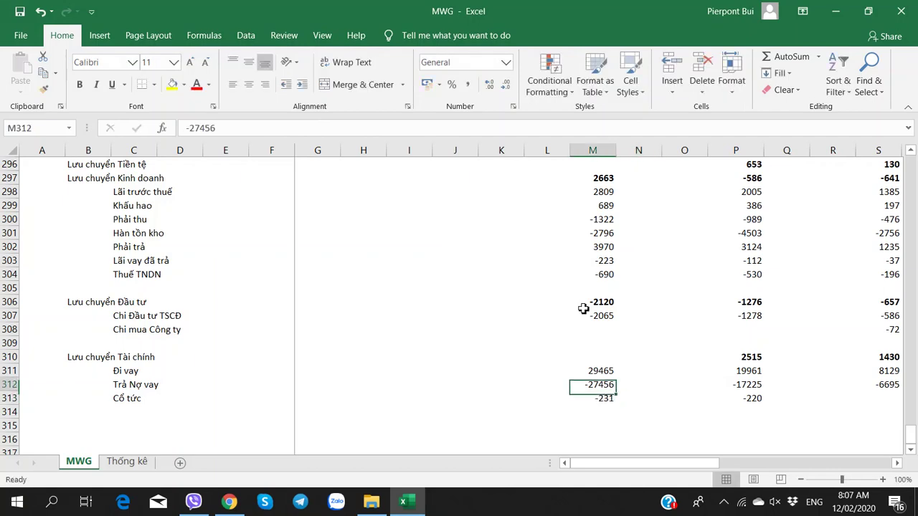
{"action": "key", "text": "alt+Tab"}
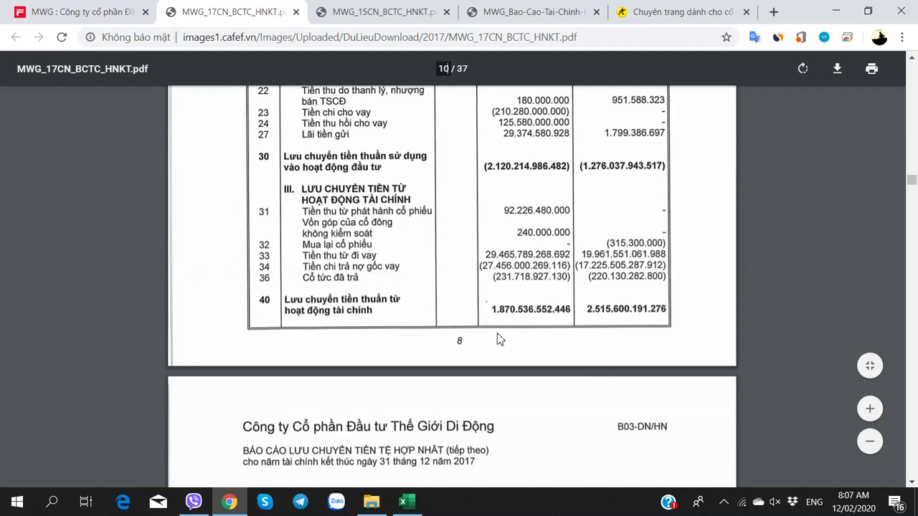
{"action": "key", "text": "alt+Tab"}
{"action": "type", "text": "1870"}
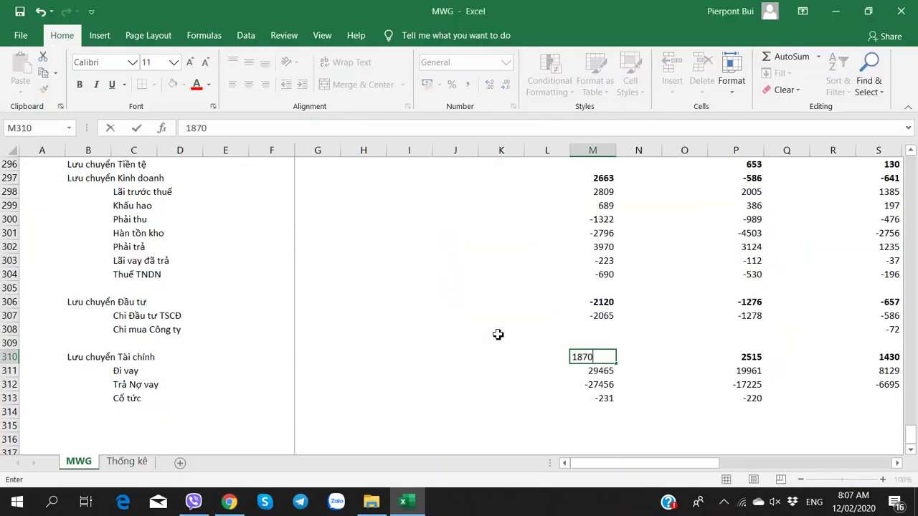
{"action": "key", "text": "ctrl+Return"}
{"action": "key", "text": "ctrl+b"}
Step: Review the 2017 operating, investing and financing cash flows in column M, including the fixed-asset spending in row 307
{"action": "scroll", "coordinate": [498, 334], "scroll_direction": "up", "scroll_amount": 2}
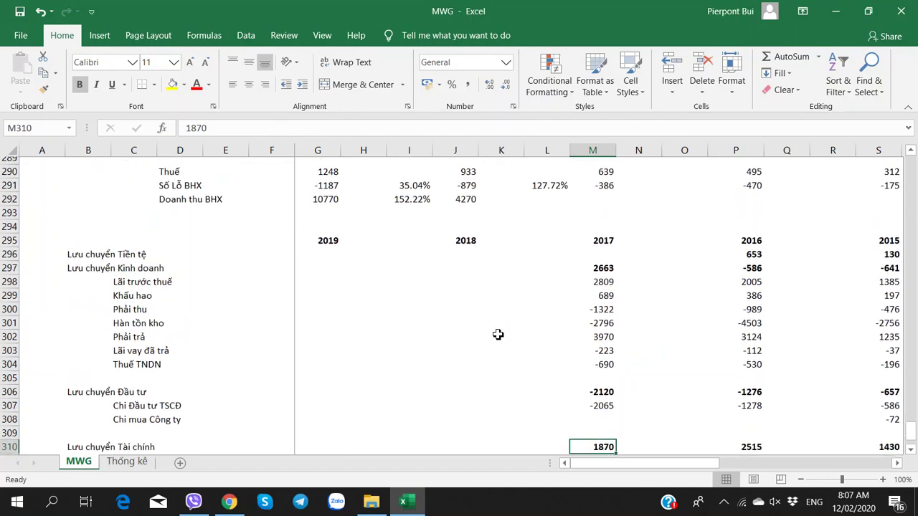
{"action": "scroll", "coordinate": [502, 316], "scroll_direction": "down", "scroll_amount": 2}
{"action": "scroll", "coordinate": [575, 300], "scroll_direction": "up", "scroll_amount": 2}
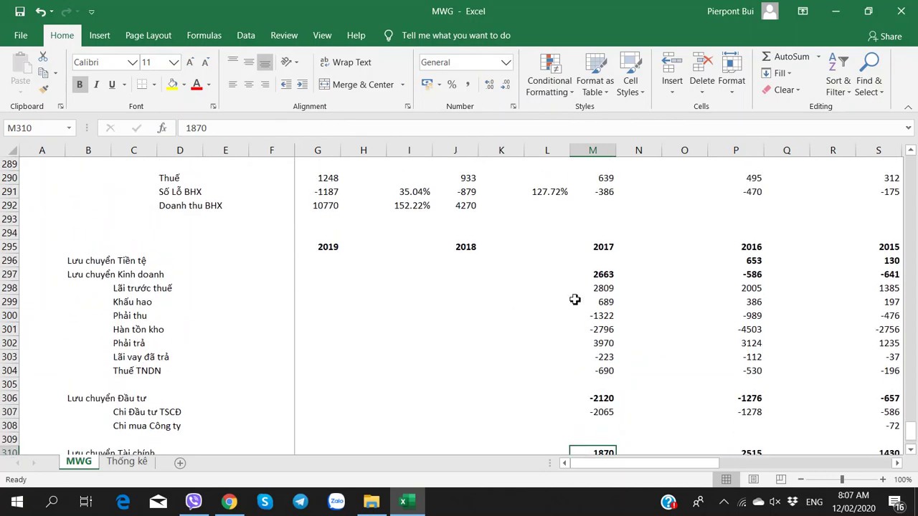
{"action": "scroll", "coordinate": [574, 299], "scroll_direction": "down", "scroll_amount": 2}
{"action": "scroll", "coordinate": [574, 300], "scroll_direction": "up", "scroll_amount": 1}
{"action": "scroll", "coordinate": [574, 300], "scroll_direction": "down", "scroll_amount": 1}
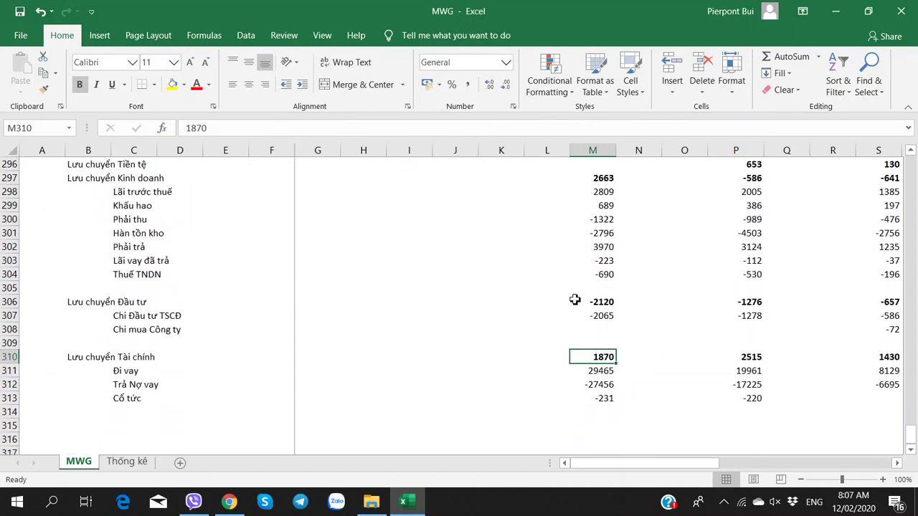
{"action": "scroll", "coordinate": [574, 300], "scroll_direction": "up", "scroll_amount": 2}
{"action": "scroll", "coordinate": [574, 299], "scroll_direction": "down", "scroll_amount": 2}
{"action": "left_click", "coordinate": [602, 192]}
{"action": "left_click", "coordinate": [602, 177]}
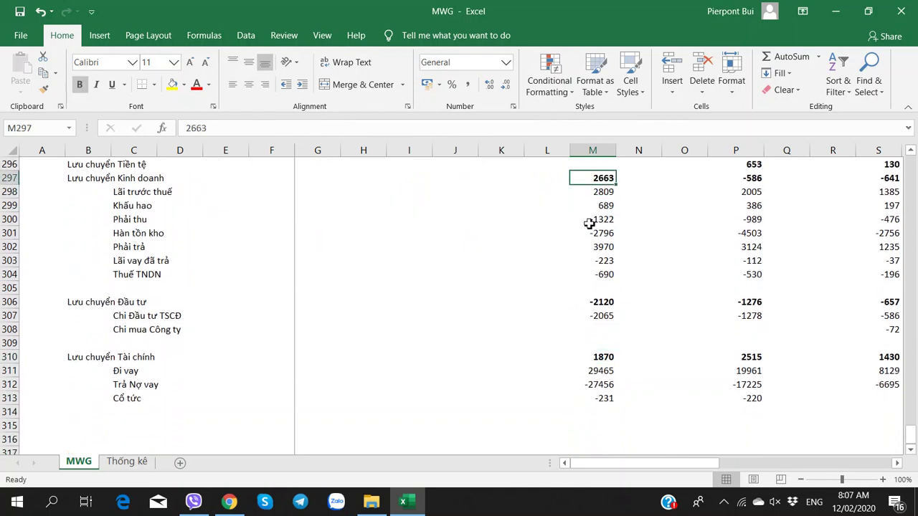
{"action": "left_click", "coordinate": [602, 302]}
{"action": "left_click", "coordinate": [603, 315]}
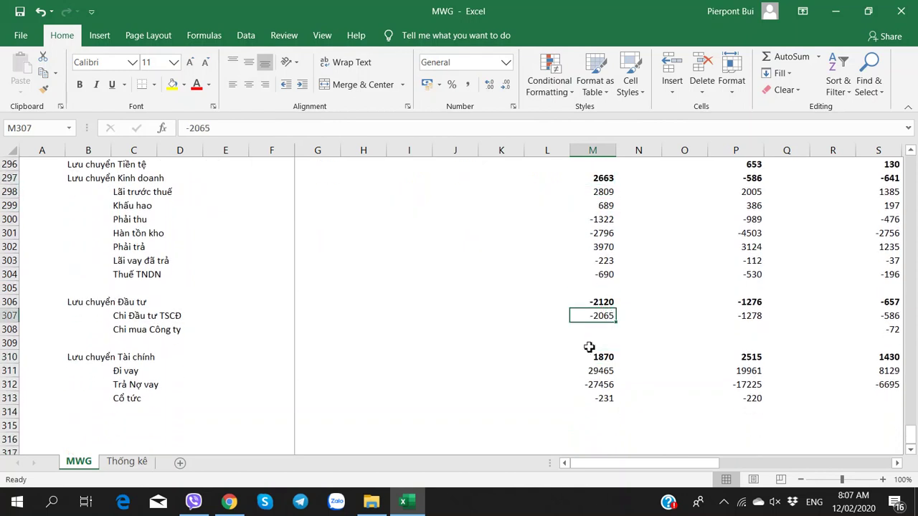
{"action": "left_click", "coordinate": [613, 179]}
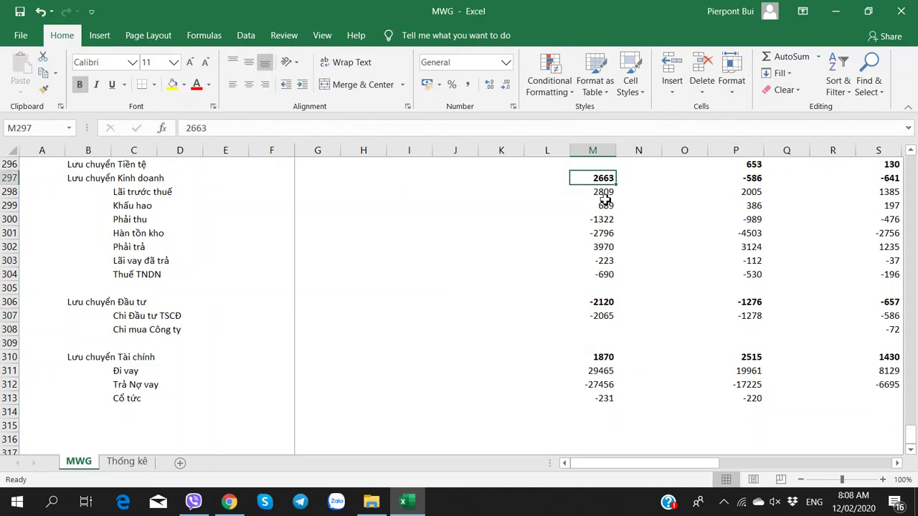
{"action": "left_click", "coordinate": [607, 302]}
{"action": "left_click", "coordinate": [602, 358]}
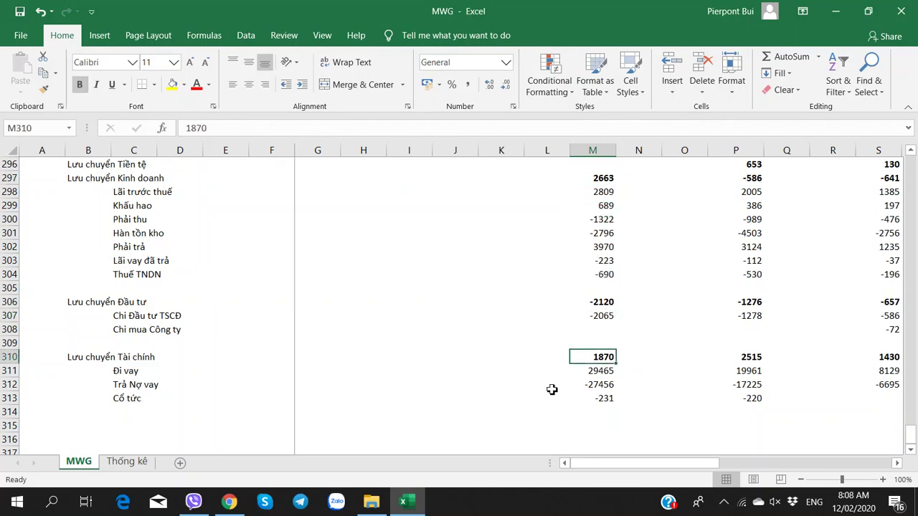
Step: Look up the net increase in cash in the 2017 report and enter 2413 in bold for 2017 "Lưu chuyển Tiền tệ" in M296
{"action": "key", "text": "alt+Tab"}
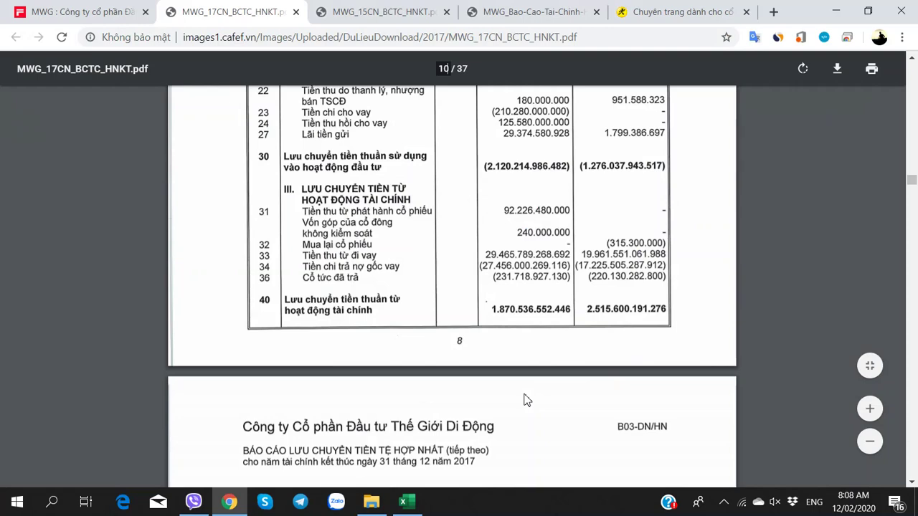
{"action": "scroll", "coordinate": [523, 401], "scroll_direction": "down", "scroll_amount": 5}
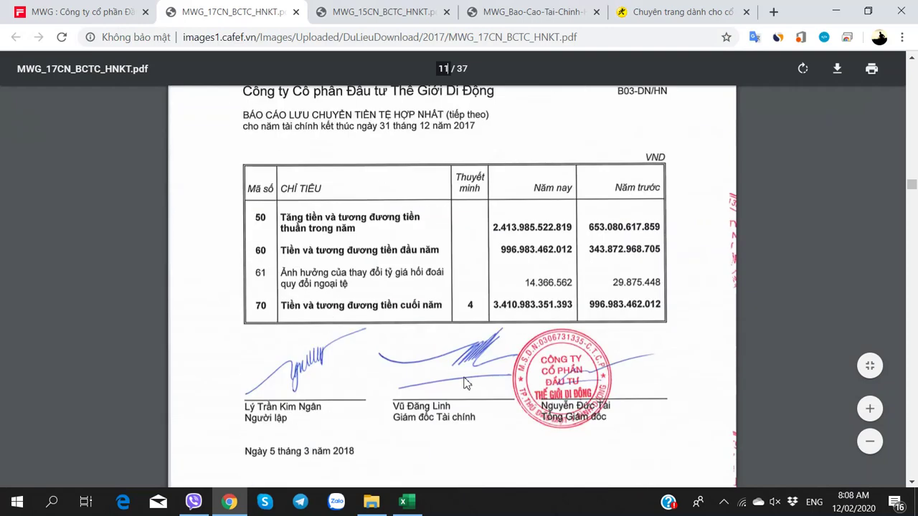
{"action": "key", "text": "alt+Tab"}
{"action": "scroll", "coordinate": [488, 299], "scroll_direction": "up", "scroll_amount": 2}
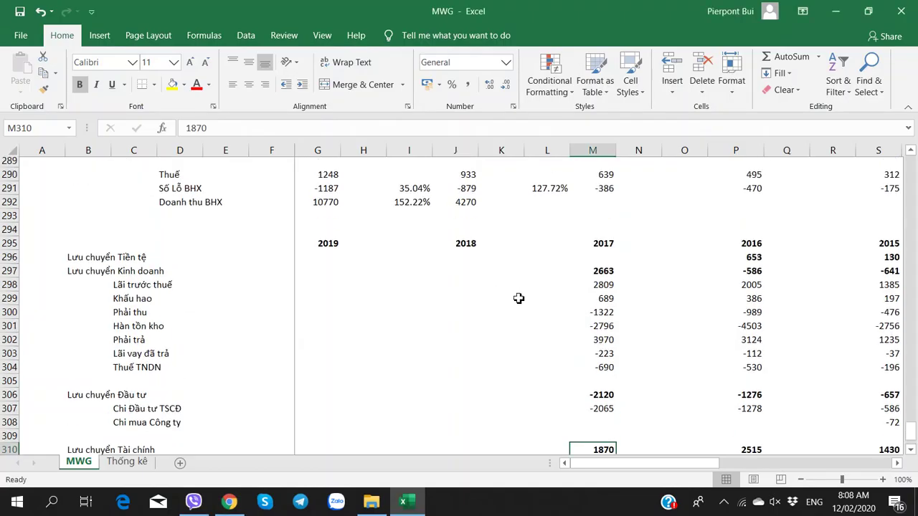
{"action": "left_click", "coordinate": [592, 261]}
{"action": "key", "text": "alt+Tab"}
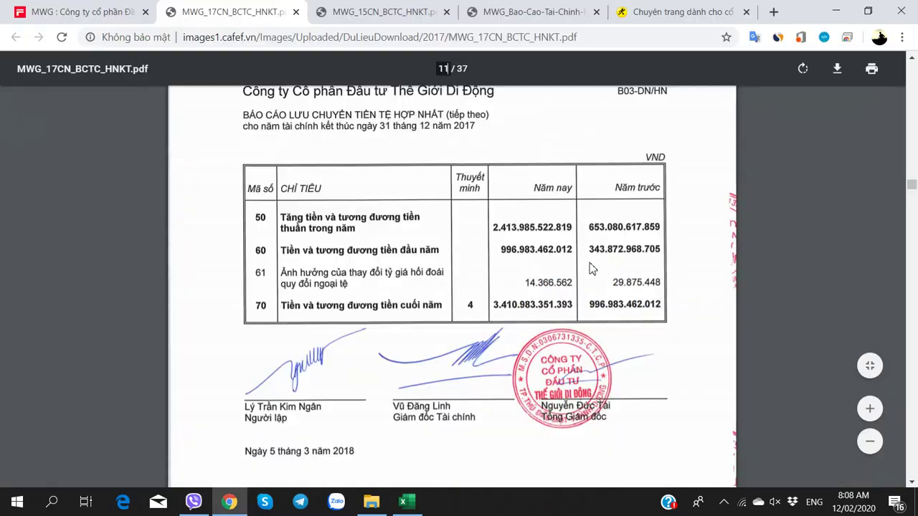
{"action": "key", "text": "alt+Tab"}
{"action": "type", "text": "24"}
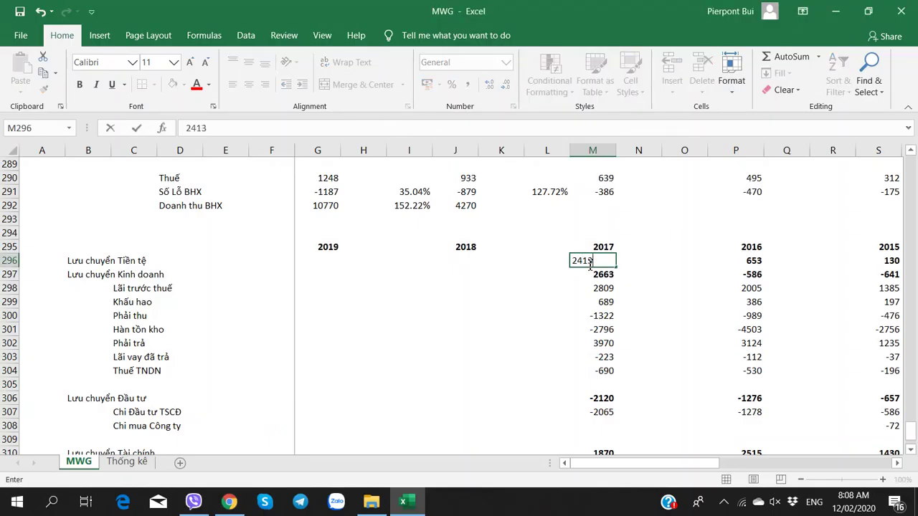
{"action": "type", "text": "13"}
{"action": "key", "text": "Tab"}
{"action": "left_click", "coordinate": [589, 261]}
Step: Switch to the Q4 2019 consolidated report in the browser and find its operating cash flow section, enlarging the page for reading
{"action": "scroll", "coordinate": [583, 274], "scroll_direction": "up", "scroll_amount": 3}
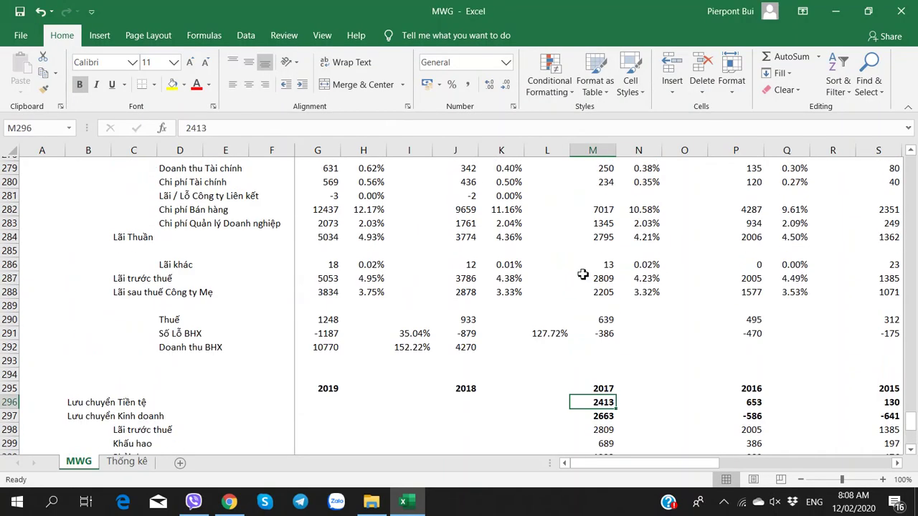
{"action": "scroll", "coordinate": [530, 277], "scroll_direction": "down", "scroll_amount": 4}
{"action": "left_click", "coordinate": [459, 260]}
{"action": "key", "text": "alt+Tab"}
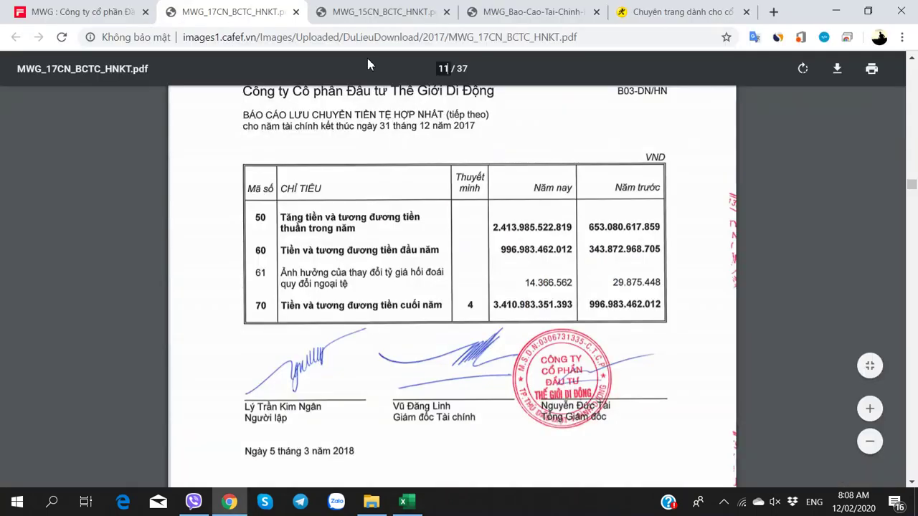
{"action": "left_click", "coordinate": [520, 12]}
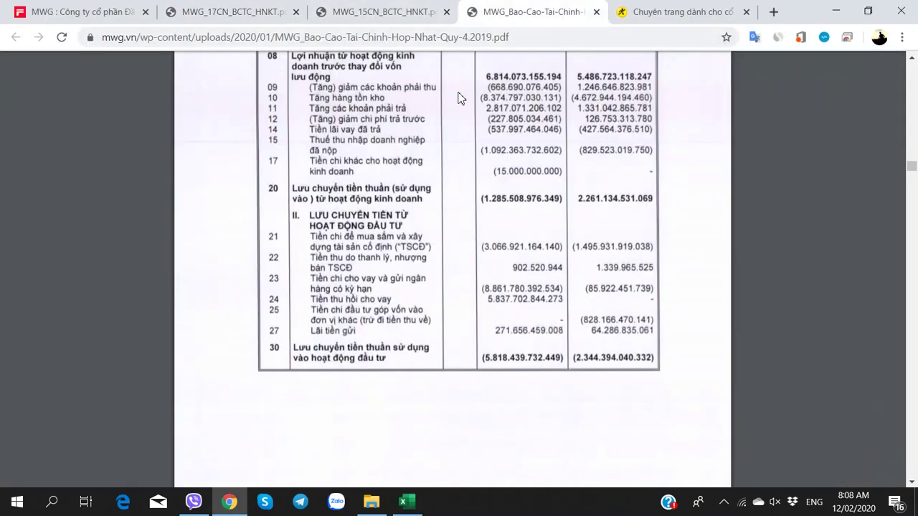
{"action": "scroll", "coordinate": [431, 199], "scroll_direction": "up", "scroll_amount": 5}
{"action": "scroll", "coordinate": [430, 199], "scroll_direction": "up", "scroll_amount": 1}
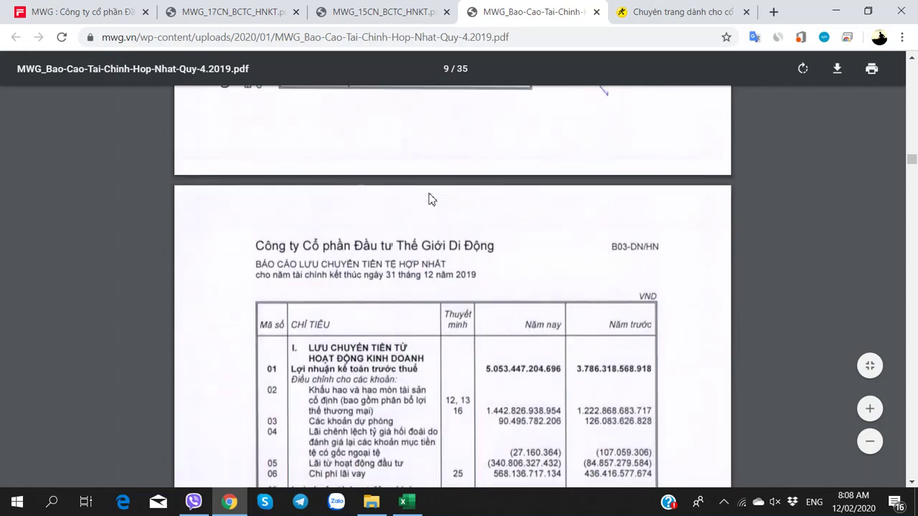
{"action": "scroll", "coordinate": [431, 199], "scroll_direction": "down", "scroll_amount": 4}
{"action": "scroll", "coordinate": [430, 199], "scroll_direction": "up", "scroll_amount": 3}
{"action": "scroll", "coordinate": [430, 198], "scroll_direction": "up", "scroll_amount": 2, "text": "ctrl"}
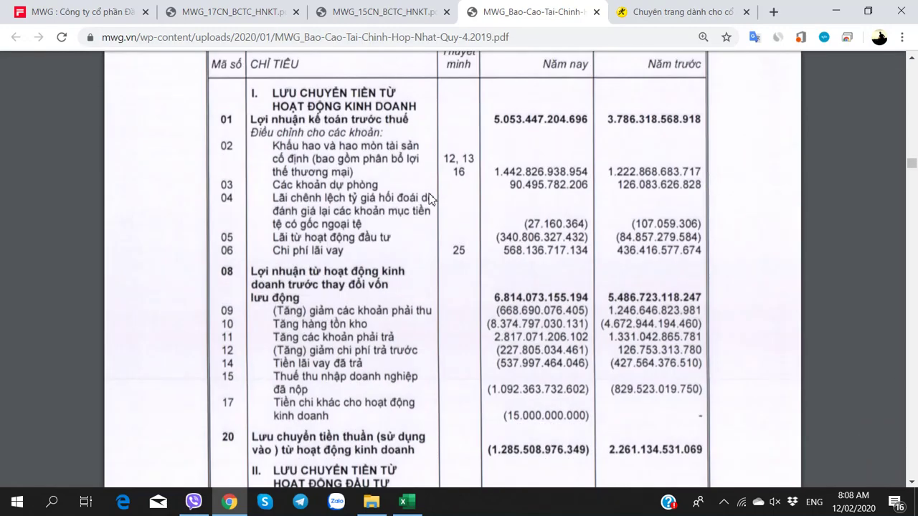
Step: Look up the prior-year pre-tax profit in the Q4 2019 report and enter 3786 for 2018 "Lãi trước thuế" in J298
{"action": "key", "text": "alt+Tab"}
{"action": "key", "text": "Left"}
{"action": "key", "text": "Right"}
{"action": "key", "text": "Down"}
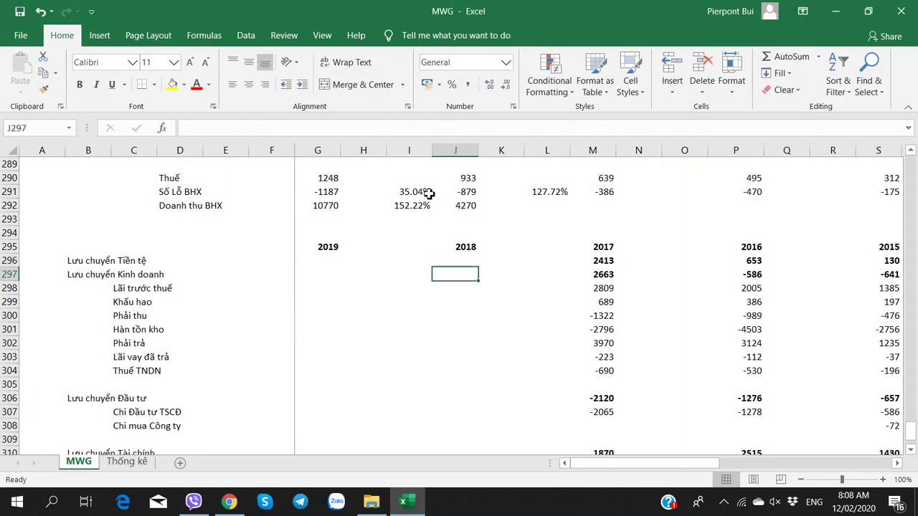
{"action": "key", "text": "Down"}
{"action": "key", "text": "alt+Tab"}
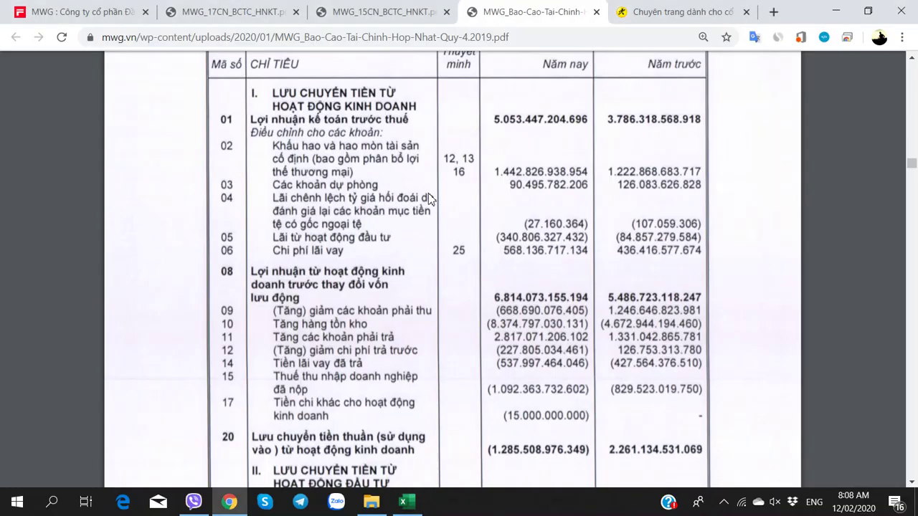
{"action": "key", "text": "alt+Tab"}
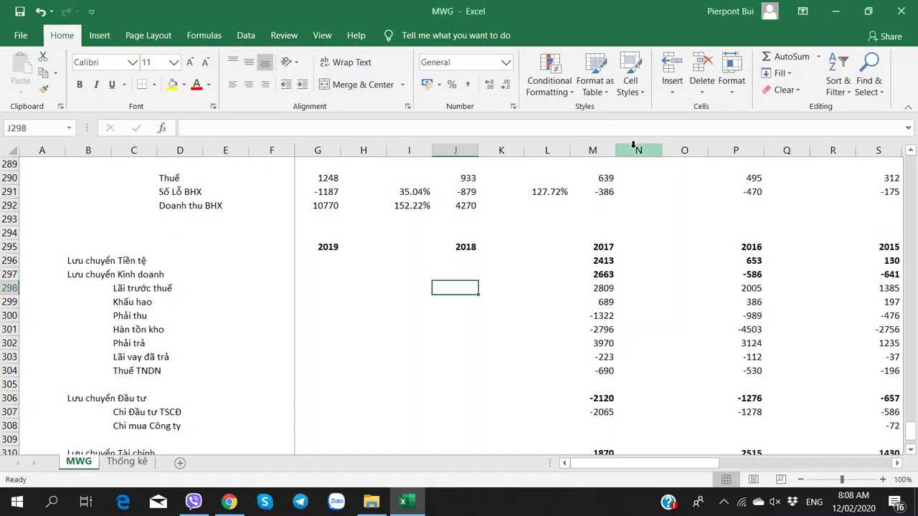
{"action": "type", "text": "3786"}
{"action": "key", "text": "Return"}
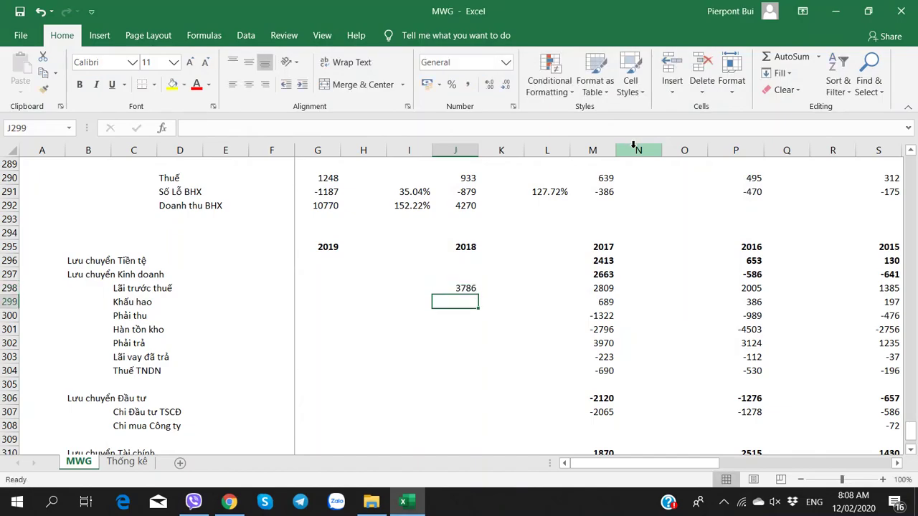
Step: Look up the prior-year depreciation in the Q4 2019 report and enter 1222 for 2018 "Khấu hao" in J299
{"action": "key", "text": "alt+Tab"}
{"action": "key", "text": "alt+Tab"}
{"action": "type", "text": "12"}
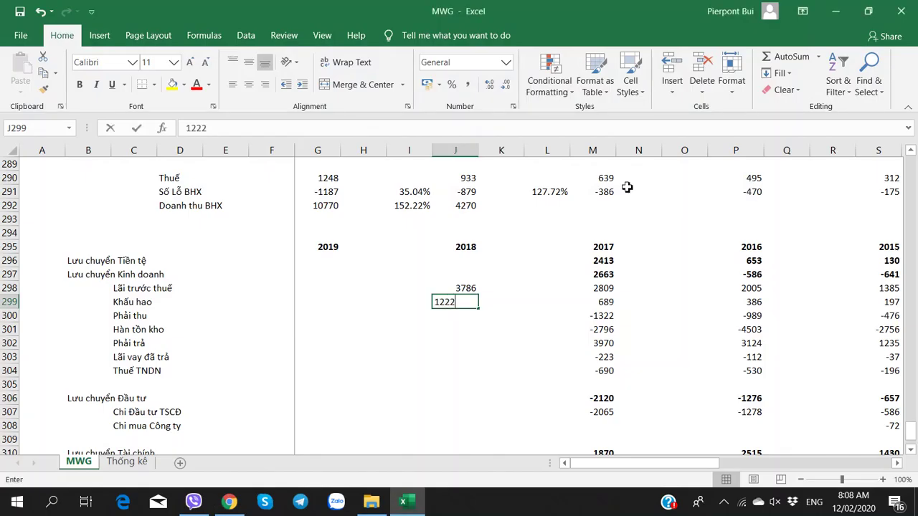
{"action": "key", "text": "Right"}
Step: Compare the 2018 depreciation in row 299 with the 2017 figure in column M
{"action": "key", "text": "Left"}
{"action": "key", "text": "Right"}
{"action": "key", "text": "Right"}
{"action": "key", "text": "Right"}
{"action": "key", "text": "Left"}
{"action": "key", "text": "Left"}
{"action": "key", "text": "Left"}
{"action": "key", "text": "Right"}
{"action": "key", "text": "Right"}
{"action": "key", "text": "Right"}
{"action": "key", "text": "Left"}
{"action": "key", "text": "Left"}
{"action": "key", "text": "Left"}
Step: Look up the prior-year change in receivables in the Q4 2019 report and enter 1246 for 2018 "Phải thu" in J300
{"action": "key", "text": "Down"}
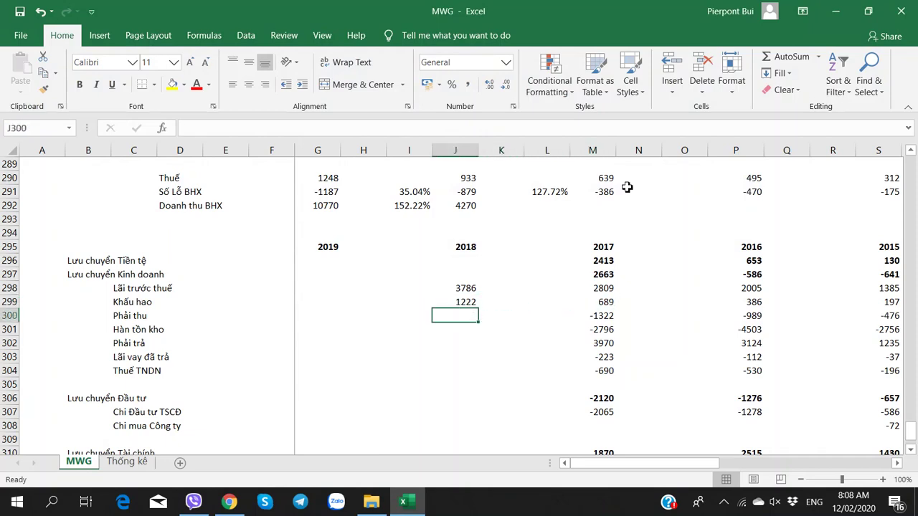
{"action": "key", "text": "alt+Tab"}
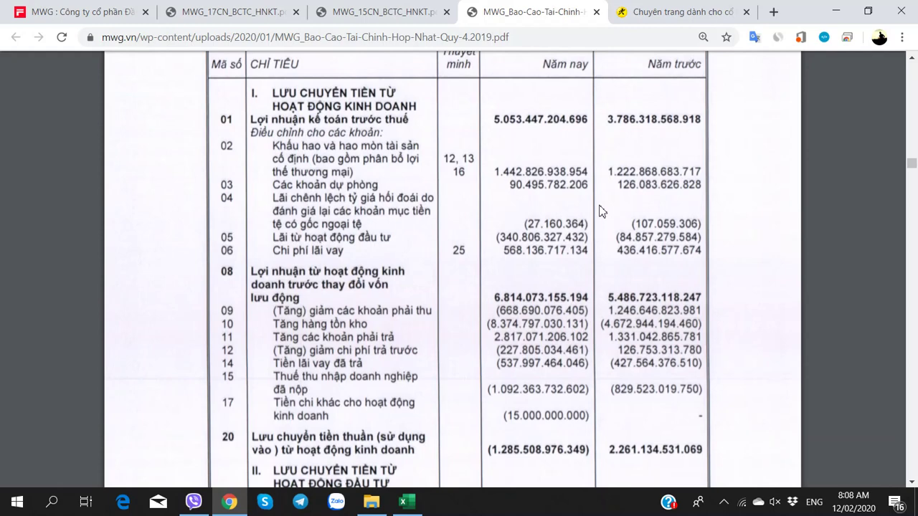
{"action": "key", "text": "alt+Tab"}
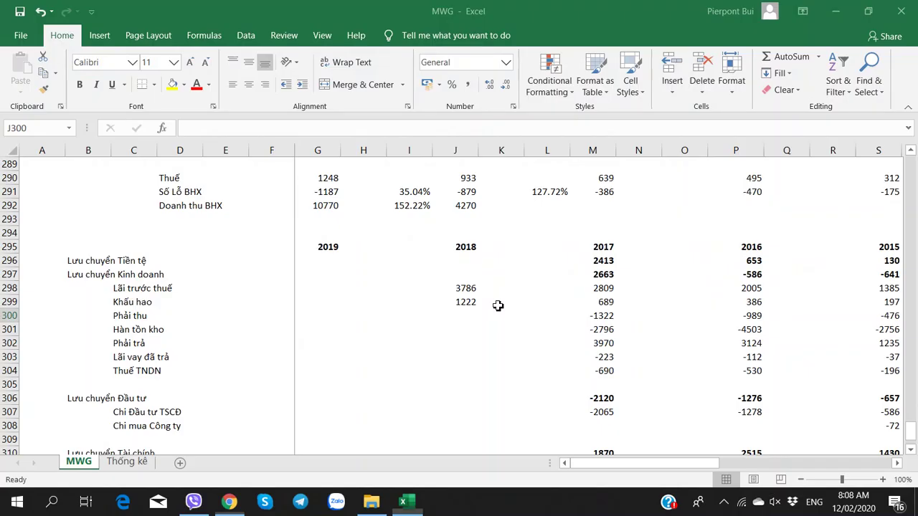
{"action": "left_click", "coordinate": [594, 307]}
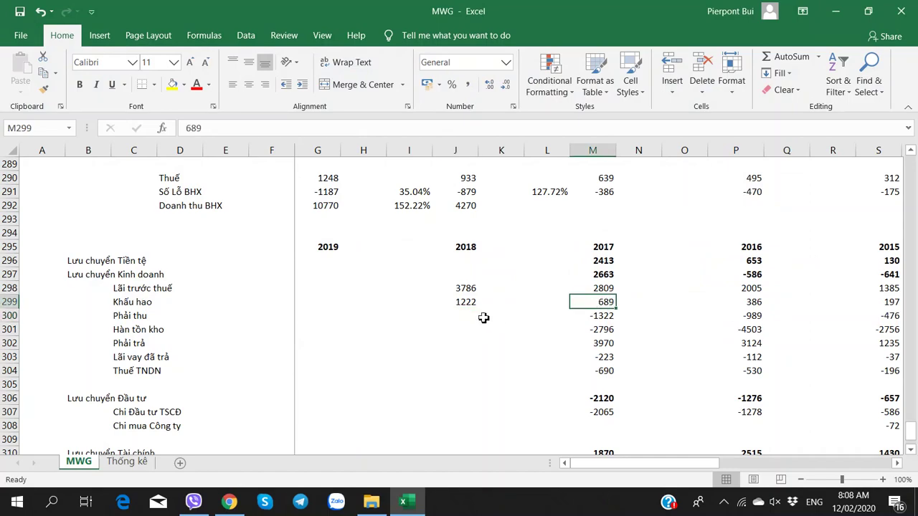
{"action": "left_click", "coordinate": [467, 303]}
{"action": "left_click", "coordinate": [463, 317]}
{"action": "key", "text": "alt+Tab"}
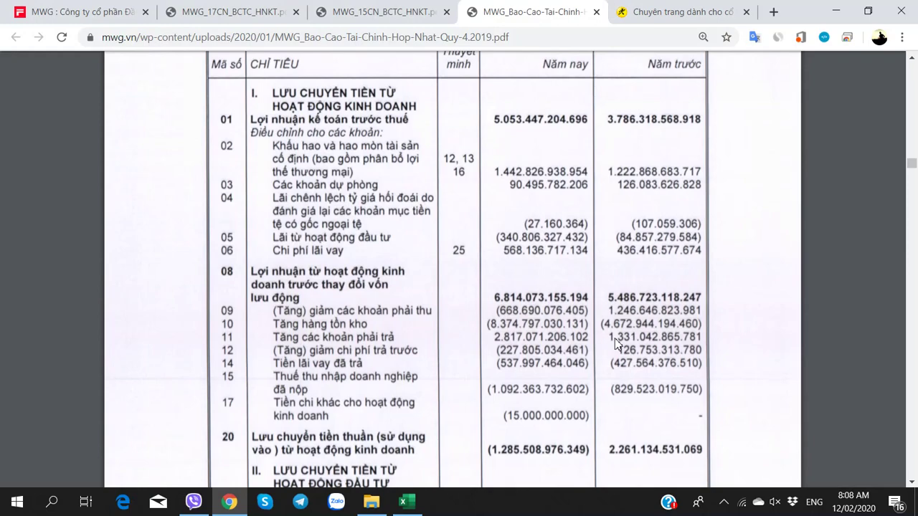
{"action": "scroll", "coordinate": [610, 335], "scroll_direction": "up", "scroll_amount": 3}
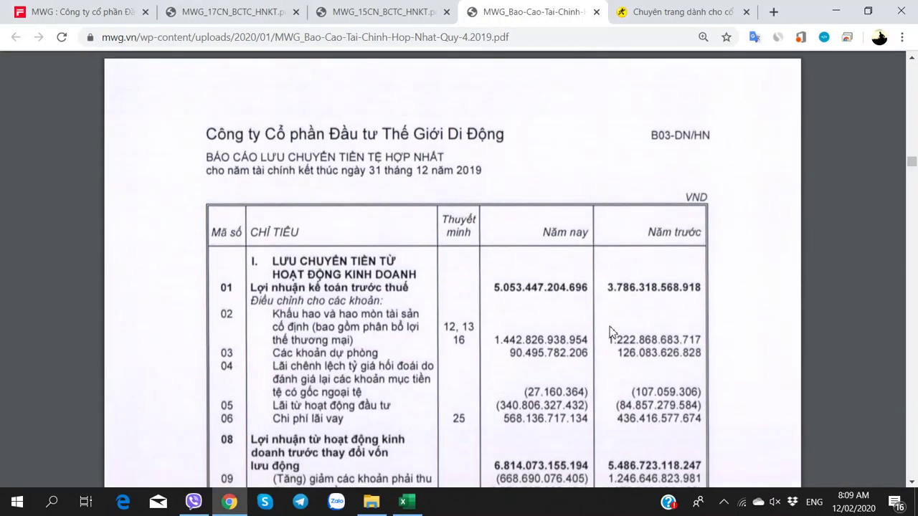
{"action": "scroll", "coordinate": [608, 351], "scroll_direction": "down", "scroll_amount": 3}
{"action": "key", "text": "alt+Tab"}
{"action": "type", "text": "124"}
{"action": "key", "text": "Tab"}
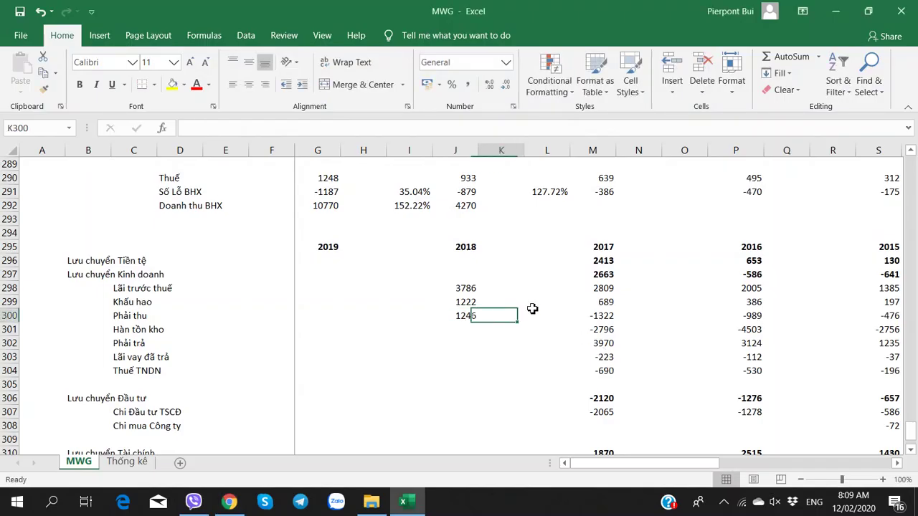
Step: Review the 2018 number of newly opened stores in row 261 and its breakdown by chain against the other years
{"action": "scroll", "coordinate": [530, 308], "scroll_direction": "up", "scroll_amount": 5}
{"action": "scroll", "coordinate": [507, 270], "scroll_direction": "up", "scroll_amount": 5}
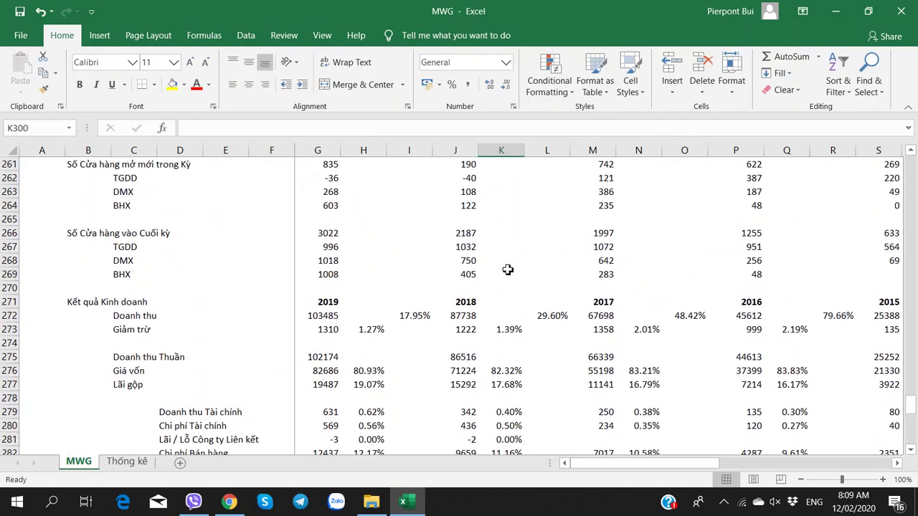
{"action": "scroll", "coordinate": [507, 270], "scroll_direction": "up", "scroll_amount": 2}
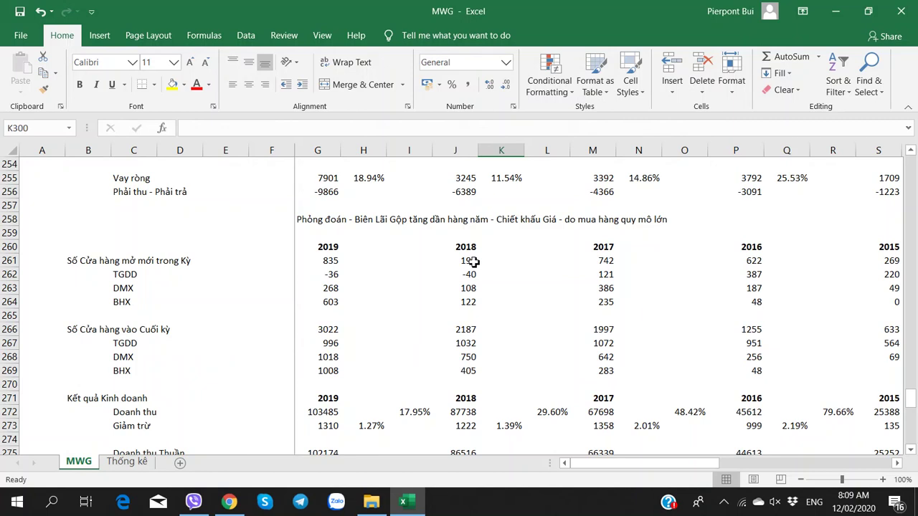
{"action": "left_click", "coordinate": [474, 263]}
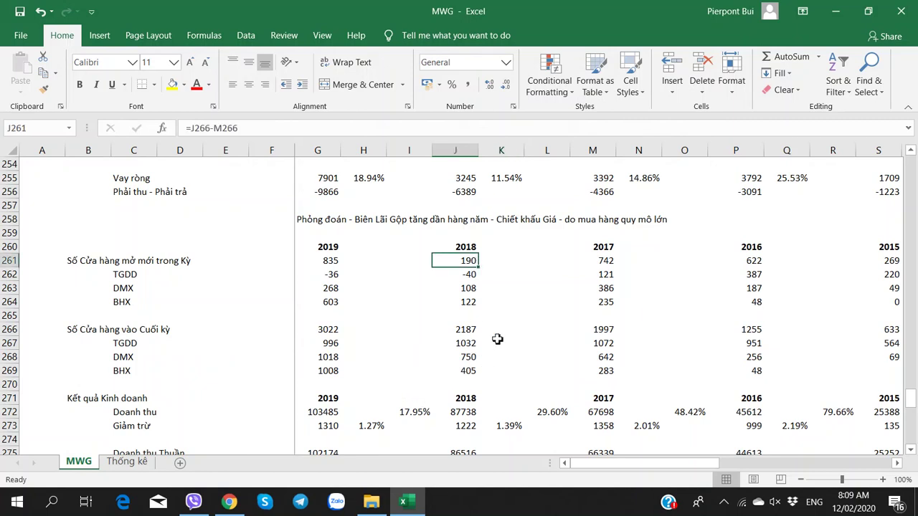
{"action": "scroll", "coordinate": [446, 379], "scroll_direction": "down", "scroll_amount": 7}
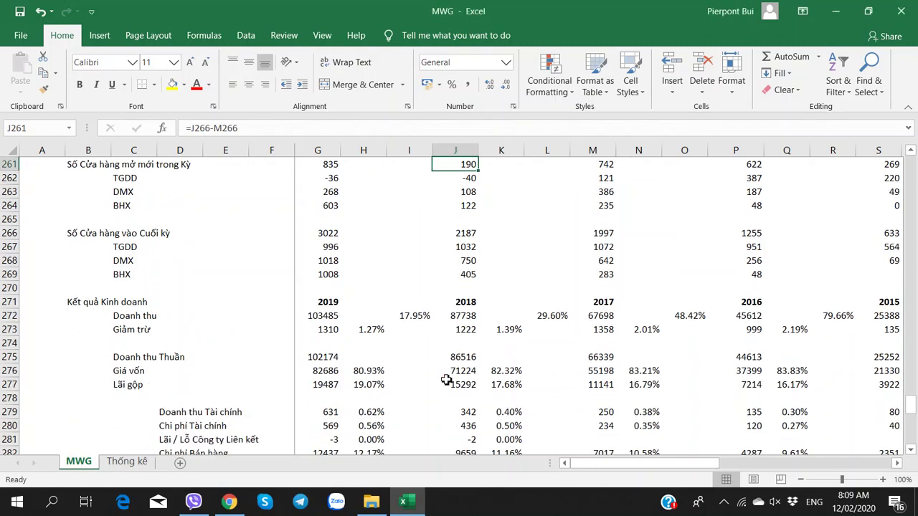
{"action": "scroll", "coordinate": [446, 379], "scroll_direction": "down", "scroll_amount": 5}
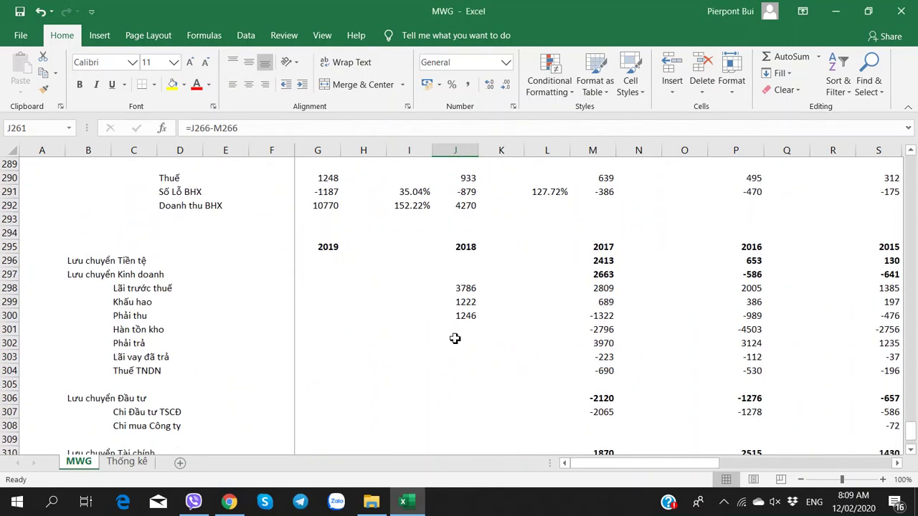
Step: Look up the prior-year inventory change in the Q4 2019 report and enter -4672 for 2018 "Hàn tồn kho" in J301
{"action": "left_click", "coordinate": [465, 331]}
{"action": "key", "text": "alt+Tab"}
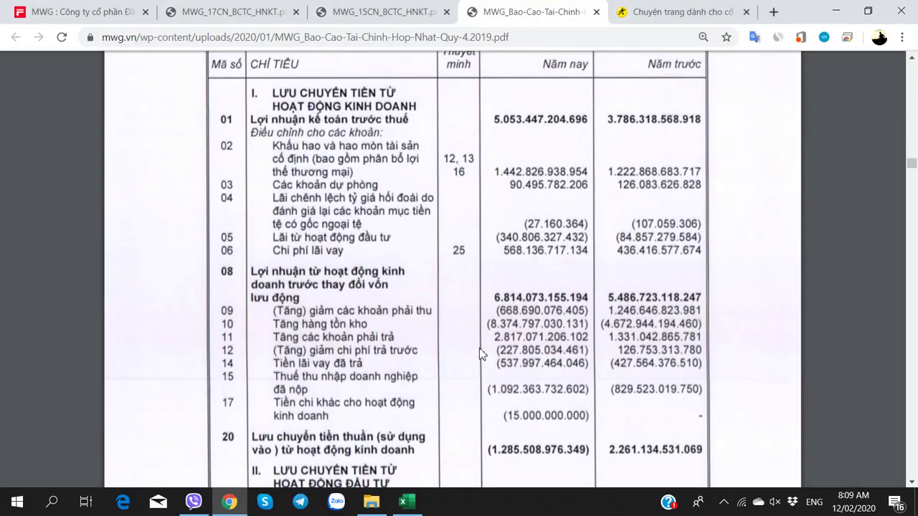
{"action": "scroll", "coordinate": [481, 353], "scroll_direction": "up", "scroll_amount": 3}
{"action": "scroll", "coordinate": [482, 353], "scroll_direction": "down", "scroll_amount": 3}
{"action": "key", "text": "alt+Tab"}
{"action": "key", "text": "alt+Tab"}
{"action": "key", "text": "alt+Tab"}
{"action": "type", "text": "-4672"}
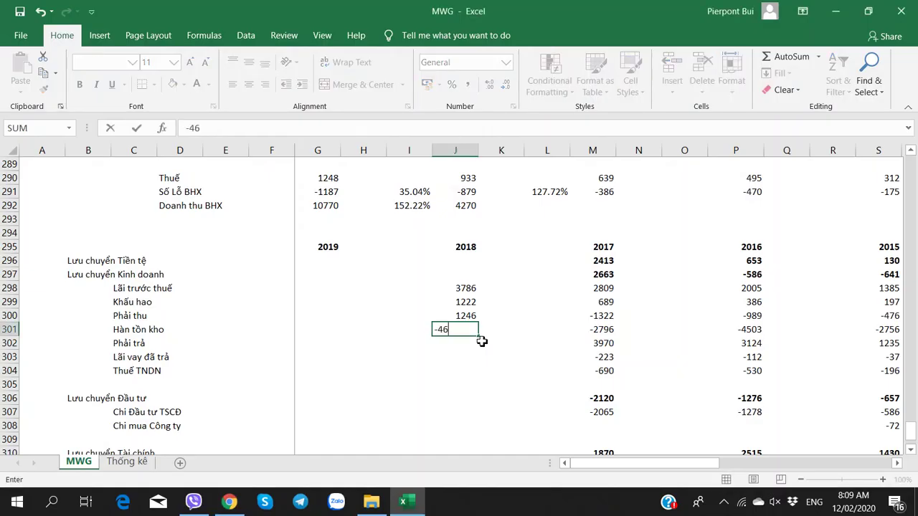
{"action": "key", "text": "Tab"}
{"action": "key", "text": "Return"}
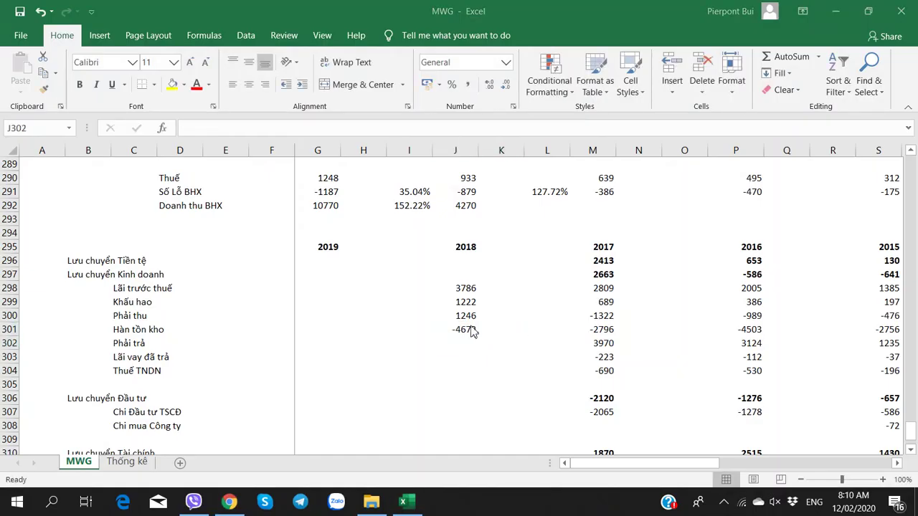
Step: Check the 2018 figures entered so far, look up the prior-year change in payables, and enter 1331 for "Phải trả" in J302
{"action": "left_click", "coordinate": [467, 288]}
{"action": "left_click", "coordinate": [464, 303]}
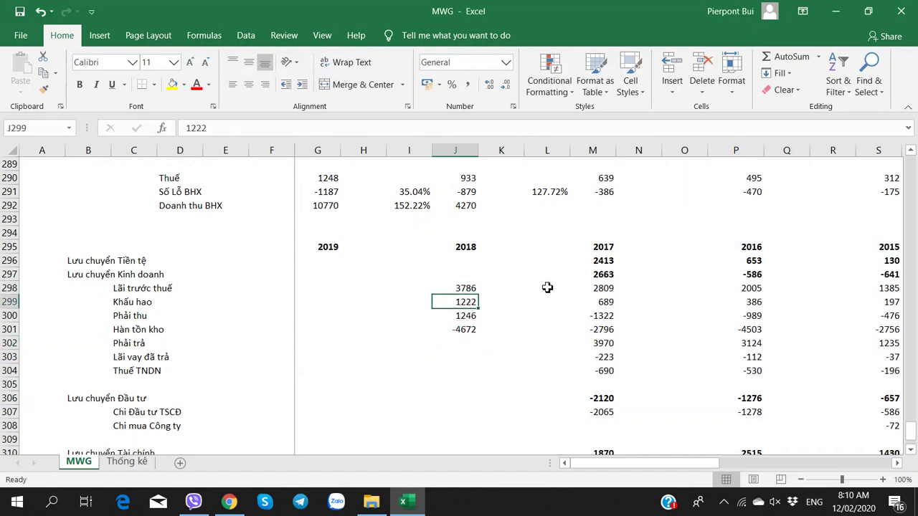
{"action": "left_click", "coordinate": [465, 329]}
{"action": "left_click", "coordinate": [469, 341]}
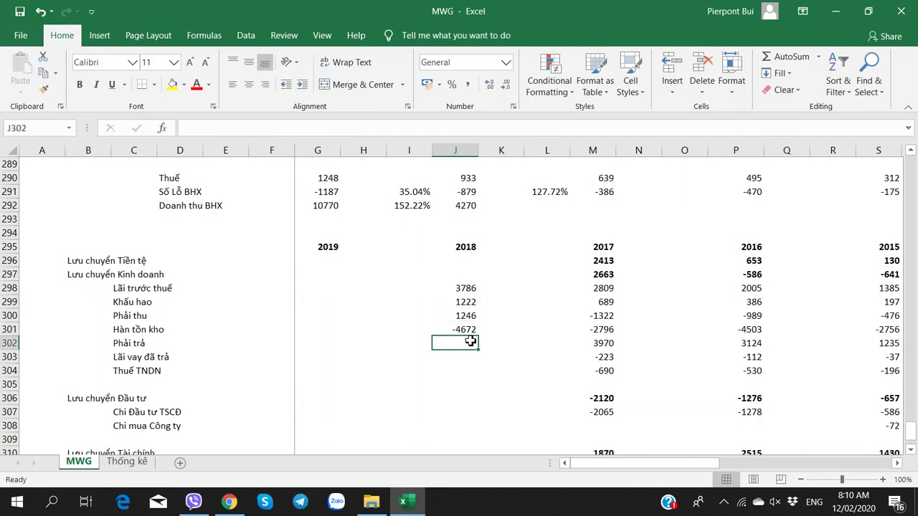
{"action": "key", "text": "alt+Tab"}
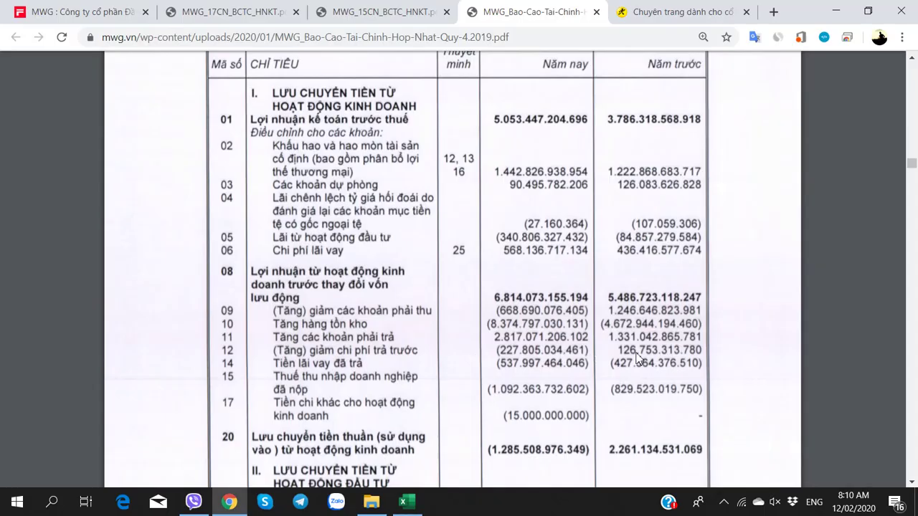
{"action": "key", "text": "alt+Tab"}
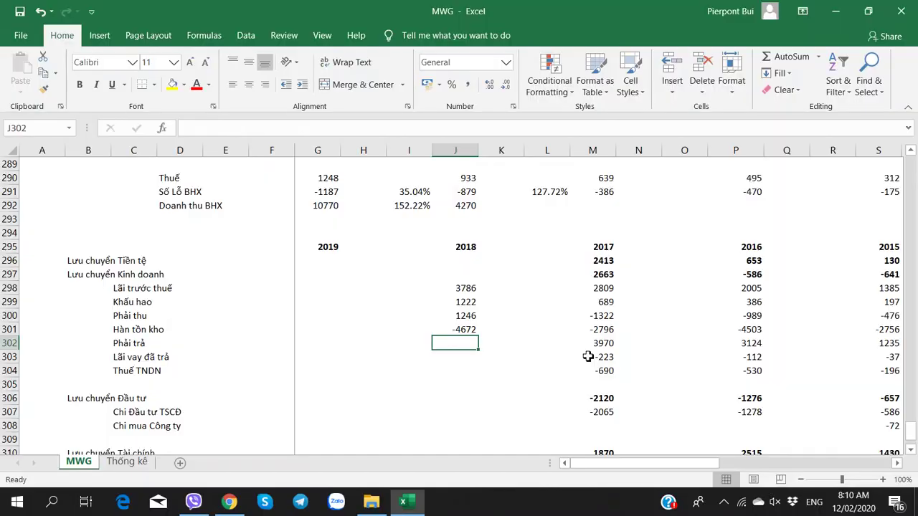
{"action": "type", "text": "1331"}
{"action": "key", "text": "ctrl+Return"}
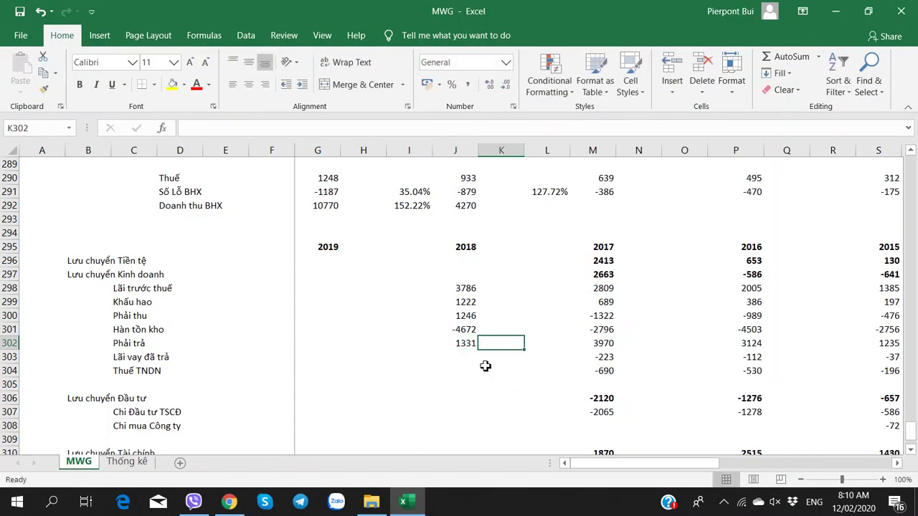
Step: Look up the prior-year interest paid in the Q4 2019 report and enter -427 for 2018 "Lãi vay đã trả" in J303
{"action": "left_click", "coordinate": [461, 316]}
{"action": "left_click", "coordinate": [467, 343]}
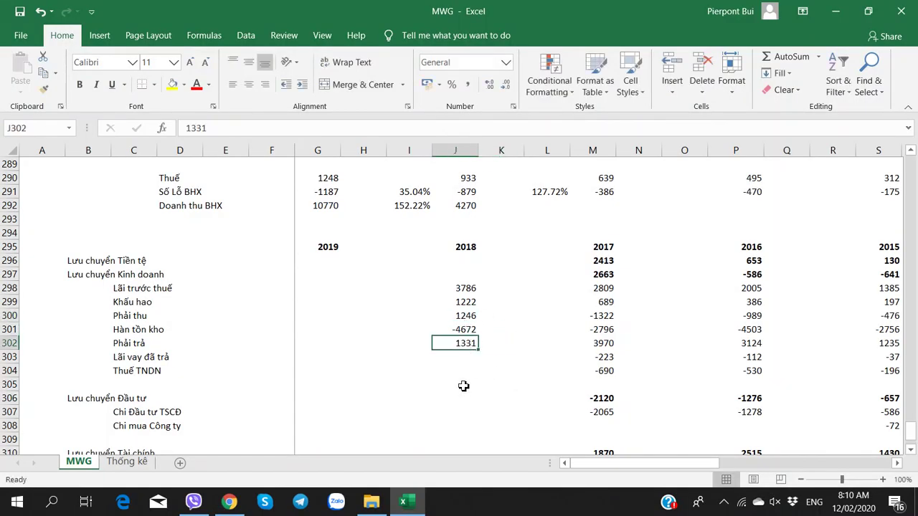
{"action": "key", "text": "alt+Tab"}
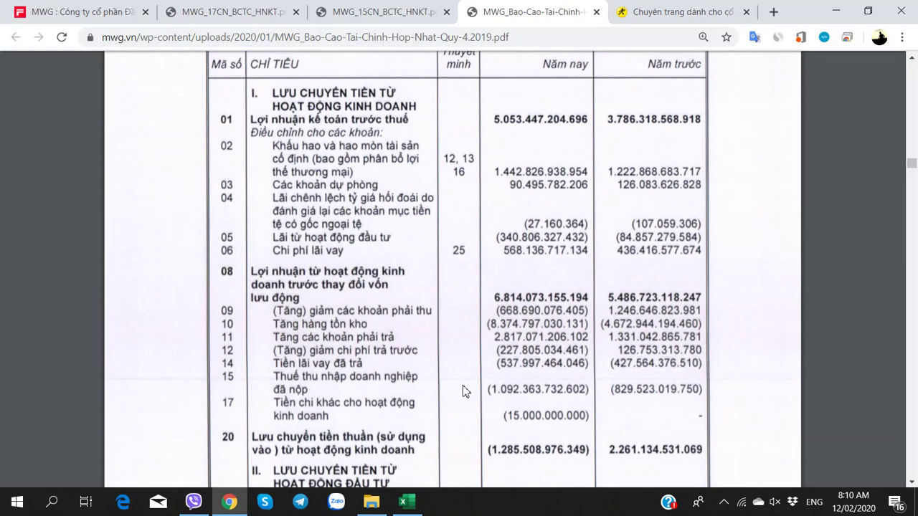
{"action": "key", "text": "alt+Tab"}
{"action": "left_click", "coordinate": [467, 356]}
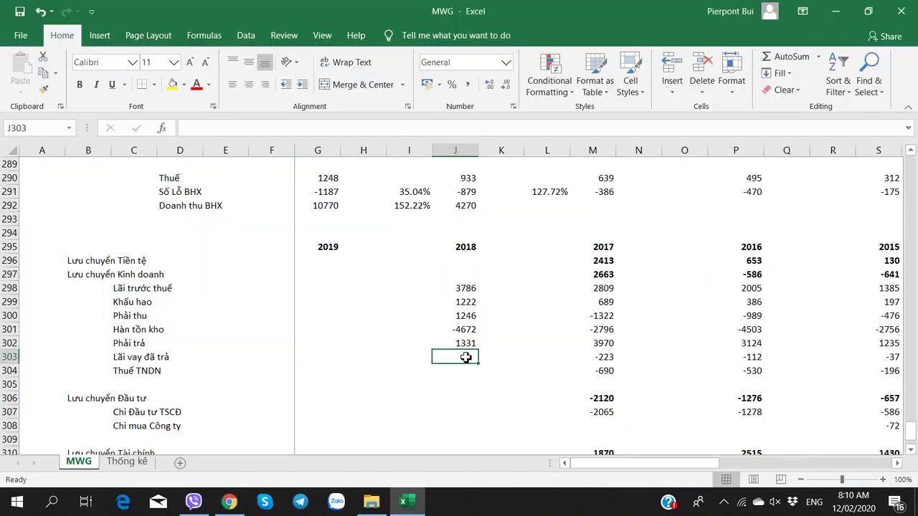
{"action": "key", "text": "alt+Tab"}
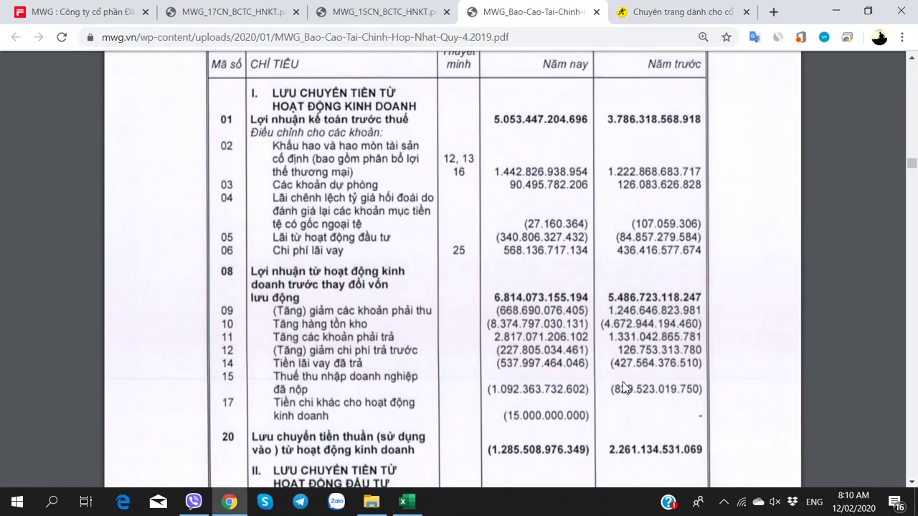
{"action": "key", "text": "alt+Tab"}
{"action": "type", "text": "-427"}
{"action": "key", "text": "Return"}
Step: Look up the prior-year corporate income tax paid in the report and enter -829 for 2018 "Thuế TNDN" in J304
{"action": "key", "text": "alt+Tab"}
{"action": "key", "text": "alt+Tab"}
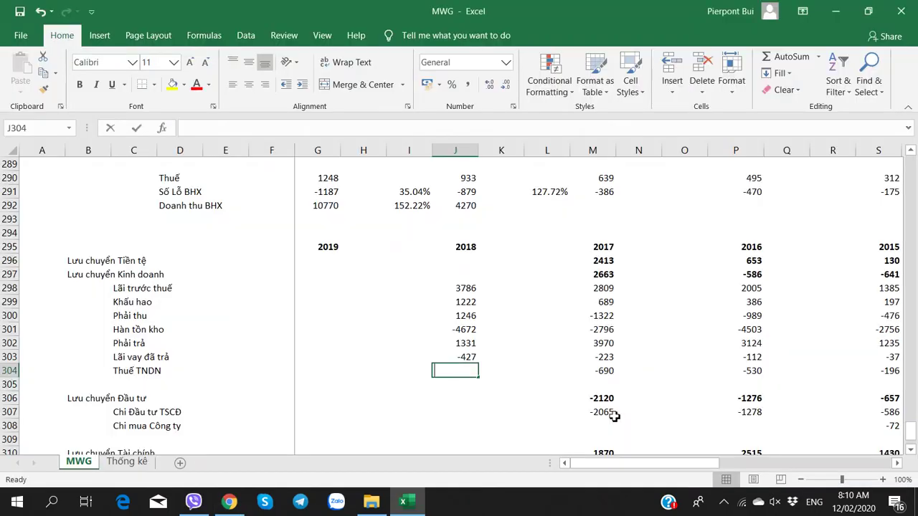
{"action": "type", "text": "-829"}
{"action": "key", "text": "alt+Tab"}
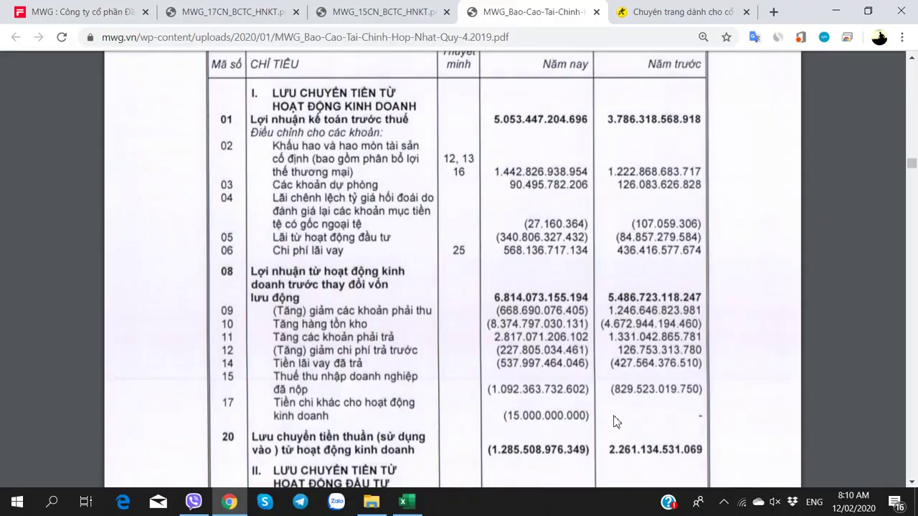
{"action": "key", "text": "alt+Tab"}
{"action": "key", "text": "Return"}
Step: Look up the prior-year net operating cash flow in the report and enter 2261 for 2018 "Lưu chuyển Kinh doanh" in J297
{"action": "key", "text": "Up"}
{"action": "key", "text": "Up"}
{"action": "key", "text": "Up"}
{"action": "key", "text": "Up"}
{"action": "key", "text": "Up"}
{"action": "key", "text": "Up"}
{"action": "key", "text": "Up"}
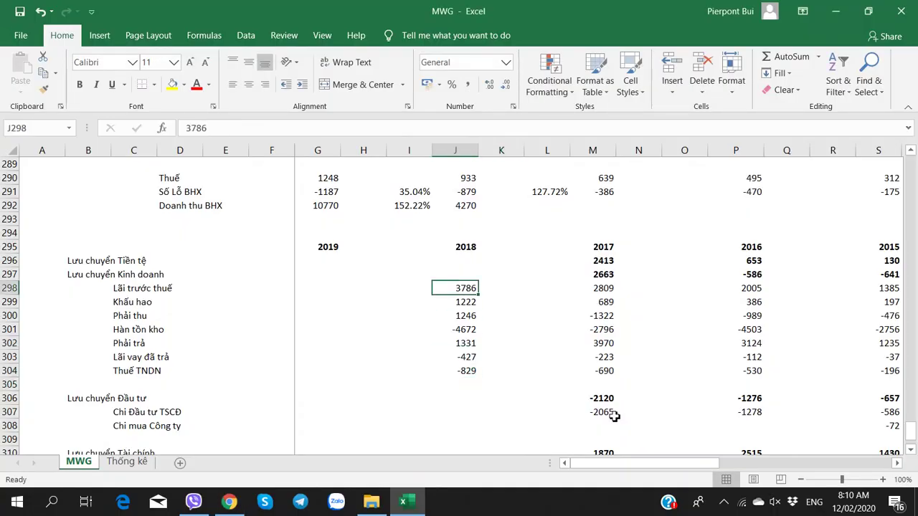
{"action": "key", "text": "Up"}
{"action": "key", "text": "alt+Tab"}
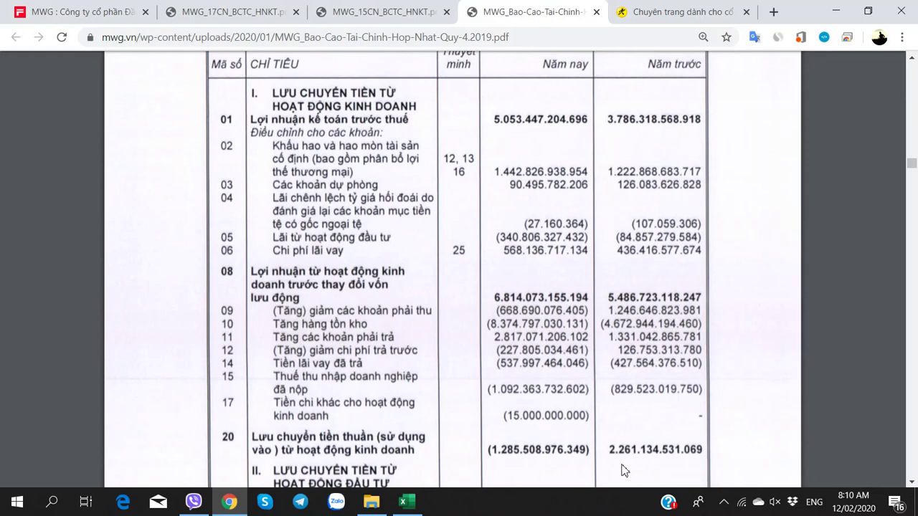
{"action": "key", "text": "alt+Tab"}
{"action": "type", "text": "22"}
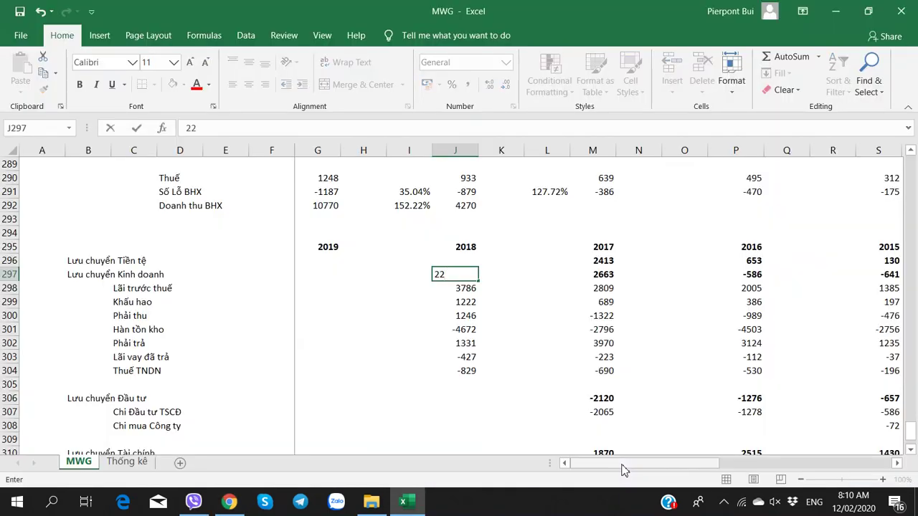
{"action": "type", "text": "61"}
{"action": "key", "text": "Return"}
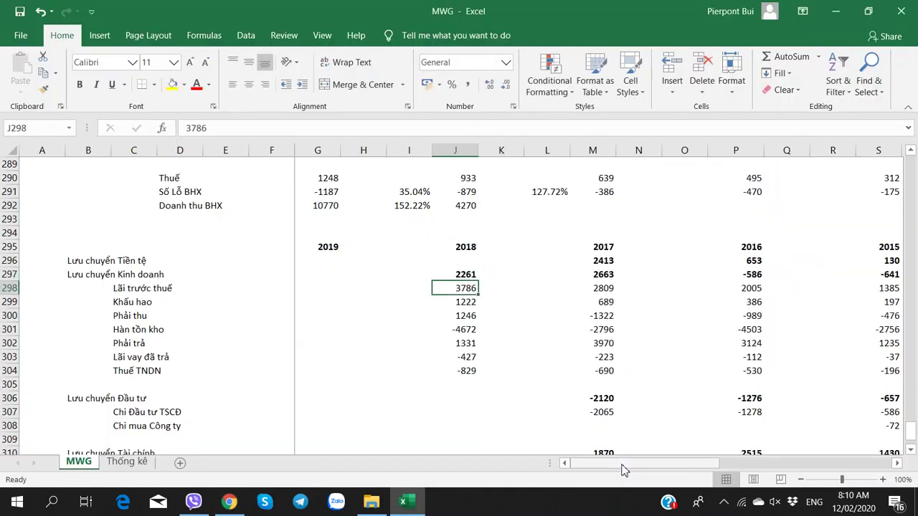
Step: Compare the 2018 net operating cash flow in row 297 with the 2017 figure
{"action": "key", "text": "Right"}
{"action": "key", "text": "Right"}
{"action": "key", "text": "Right"}
{"action": "key", "text": "Up"}
{"action": "key", "text": "Left"}
{"action": "key", "text": "Left"}
{"action": "key", "text": "Left"}
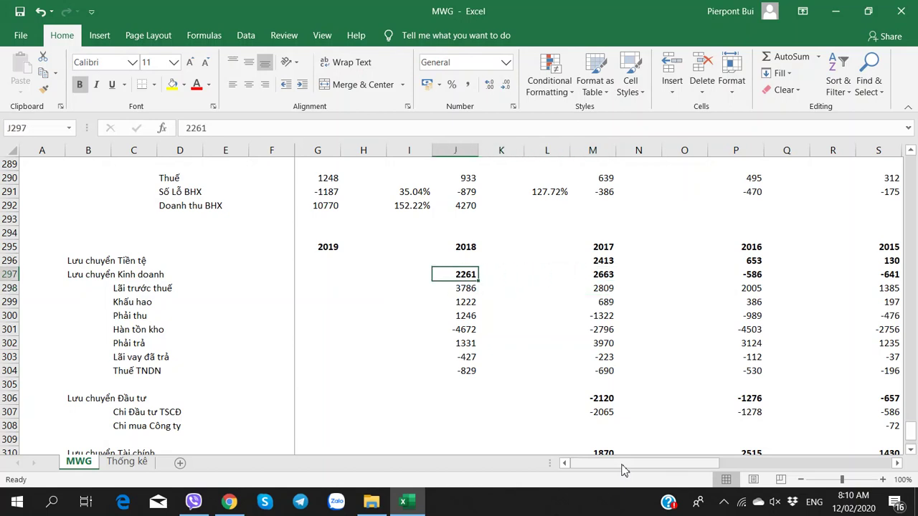
Step: Look up the prior-year fixed asset spending in the Q4 2019 report and enter -1495 for 2018 "Chi Đầu tư TSCĐ" in J307
{"action": "key", "text": "Down"}
{"action": "key", "text": "Down"}
{"action": "key", "text": "Down"}
{"action": "key", "text": "Down"}
{"action": "key", "text": "Down"}
{"action": "key", "text": "Down"}
{"action": "key", "text": "Down"}
{"action": "key", "text": "Down"}
{"action": "key", "text": "Down"}
{"action": "key", "text": "Down"}
{"action": "key", "text": "Down"}
{"action": "key", "text": "Down"}
{"action": "key", "text": "Up"}
{"action": "key", "text": "Up"}
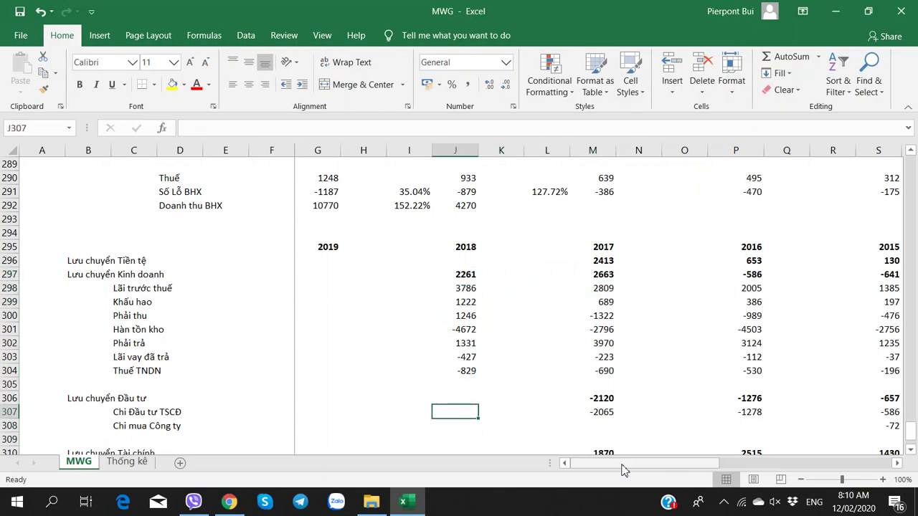
{"action": "key", "text": "alt+Tab"}
{"action": "scroll", "coordinate": [567, 413], "scroll_direction": "down", "scroll_amount": 2}
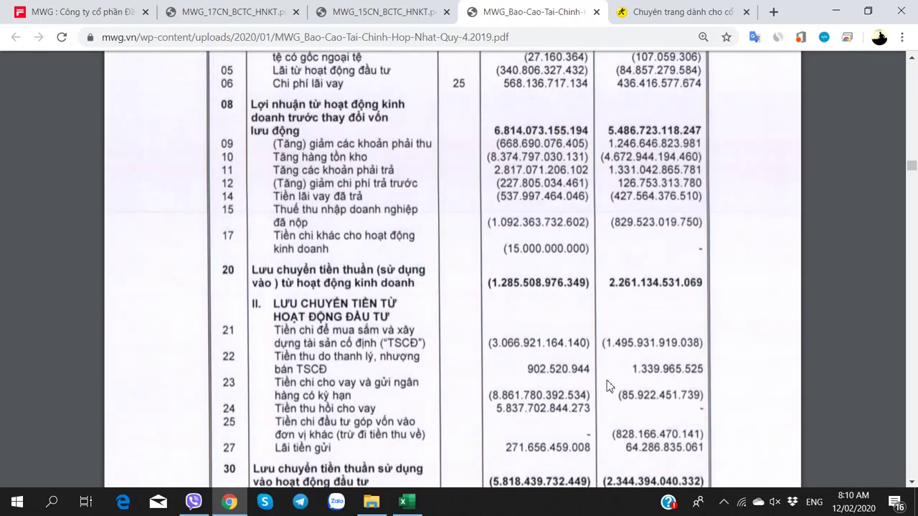
{"action": "key", "text": "alt+Tab"}
{"action": "type", "text": "-14"}
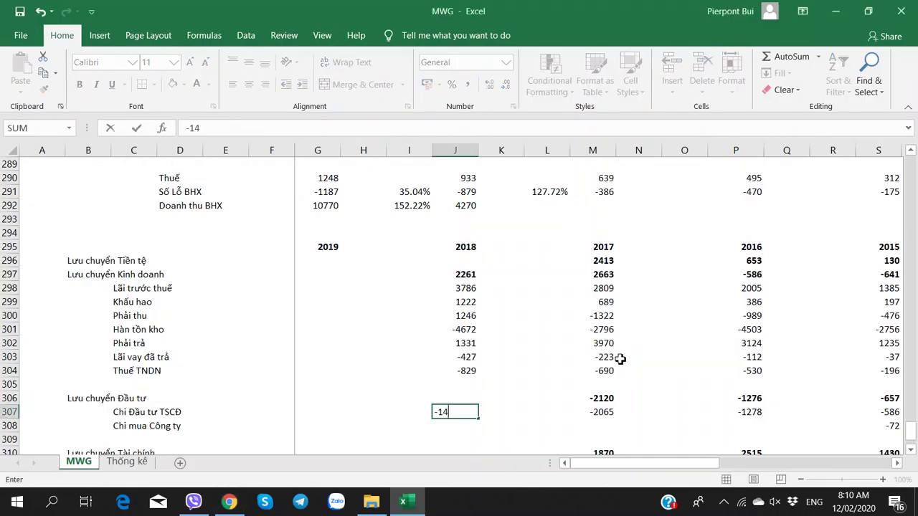
{"action": "key", "text": "alt+Tab"}
{"action": "key", "text": "alt+Tab"}
{"action": "type", "text": "95"}
{"action": "key", "text": "Tab"}
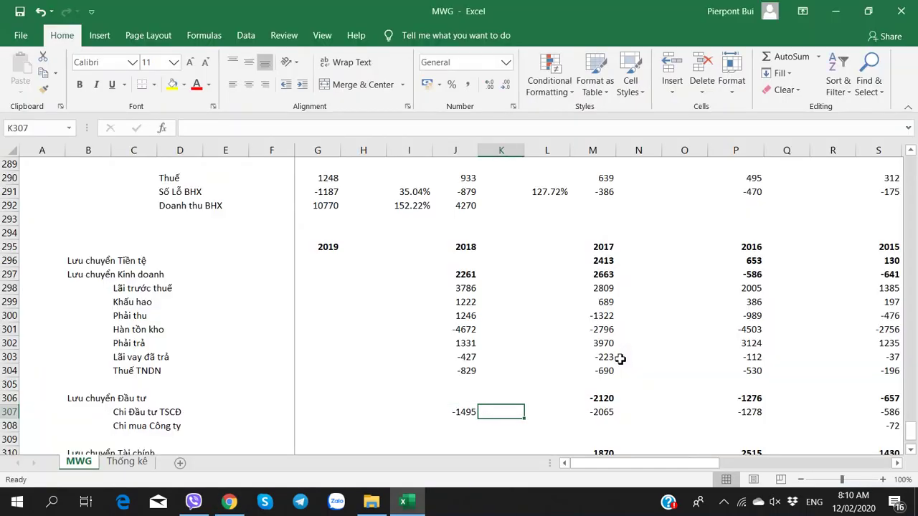
Step: Compare the fixed asset spending in row 307 and the inventory changes in row 301 across 2016 to 2018
{"action": "key", "text": "Tab"}
{"action": "key", "text": "Tab"}
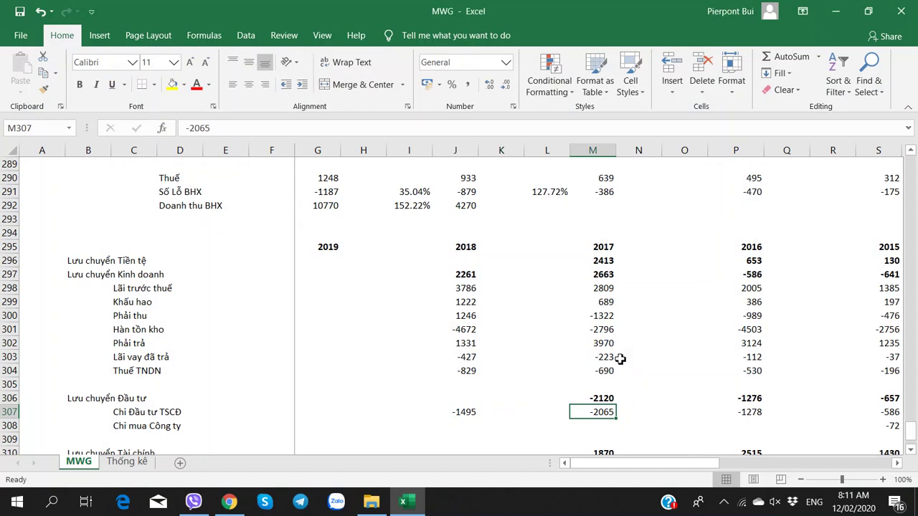
{"action": "key", "text": "Tab"}
{"action": "key", "text": "Tab"}
{"action": "key", "text": "Tab"}
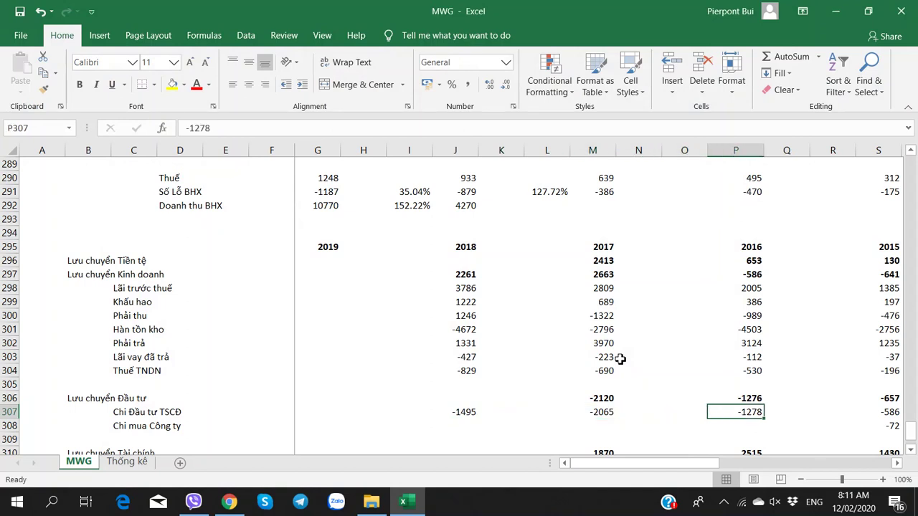
{"action": "left_click", "coordinate": [460, 329]}
{"action": "left_click", "coordinate": [758, 331]}
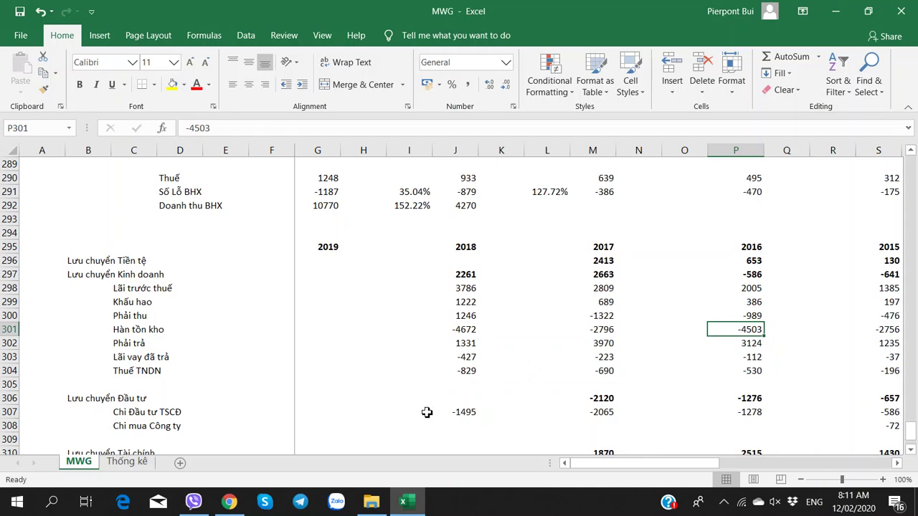
Step: Look up the prior-year capital contributions to other entities in the report and enter -828 for 2018 "Chi mua Công ty" in J308
{"action": "scroll", "coordinate": [426, 412], "scroll_direction": "down", "scroll_amount": 2}
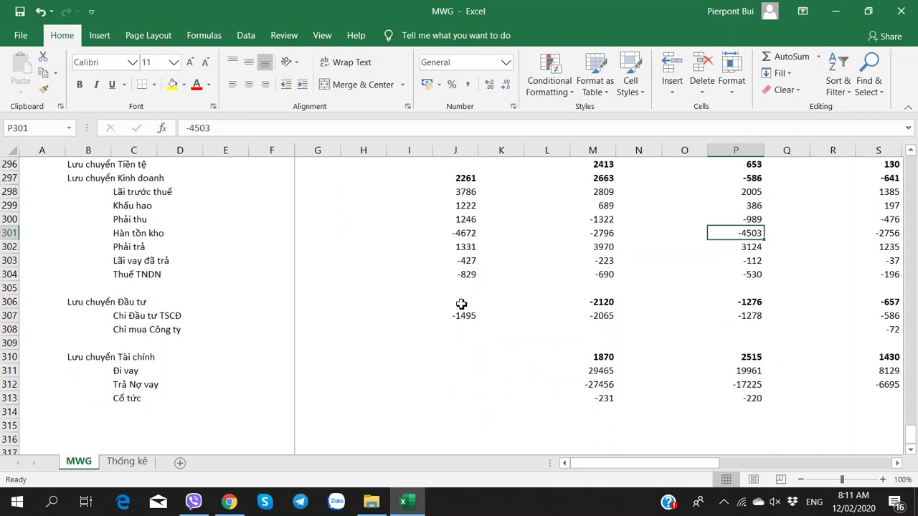
{"action": "left_click", "coordinate": [453, 328]}
{"action": "key", "text": "alt+Tab"}
{"action": "scroll", "coordinate": [527, 340], "scroll_direction": "down", "scroll_amount": 3}
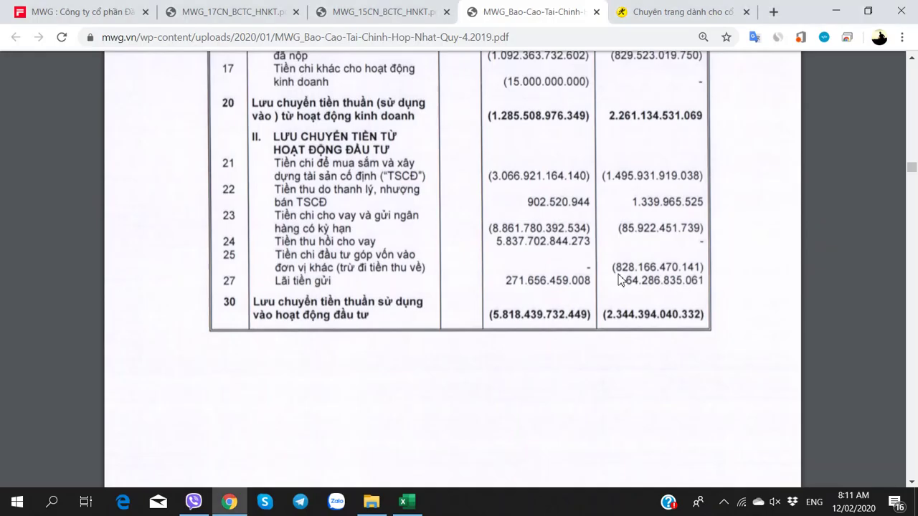
{"action": "key", "text": "alt+Tab"}
{"action": "left_click", "coordinate": [472, 332]}
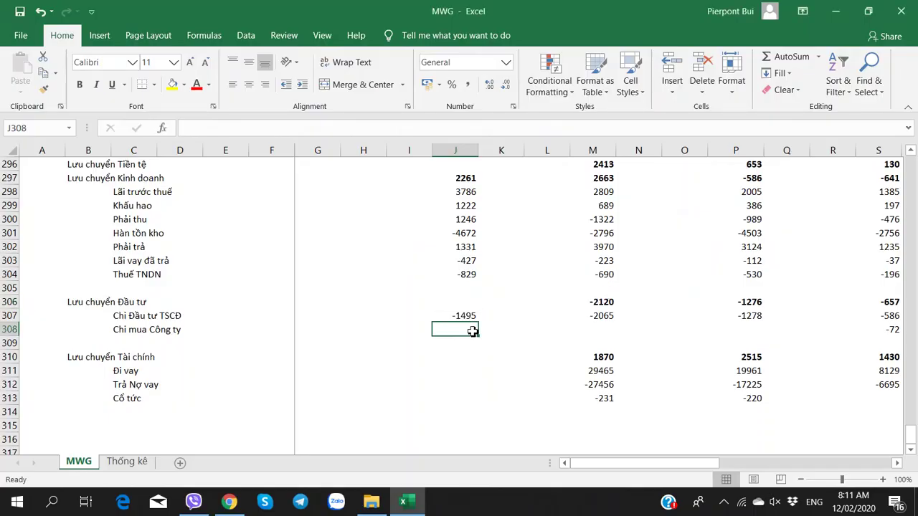
{"action": "key", "text": "alt+Tab"}
{"action": "key", "text": "alt+Tab"}
{"action": "type", "text": "-828"}
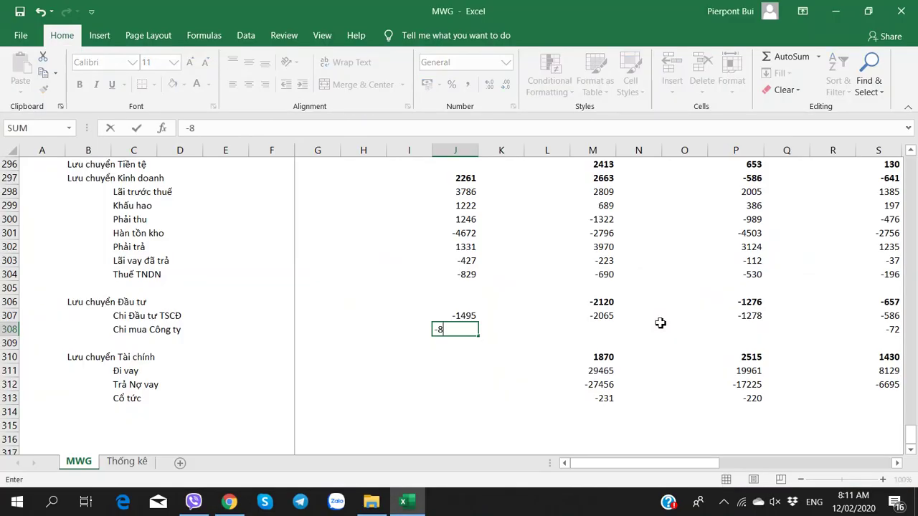
{"action": "key", "text": "ctrl+Return"}
Step: Compare the lending, deposit and loan recovery lines in the investing sections of the 2017 and Q4 2019 reports
{"action": "key", "text": "alt+Tab"}
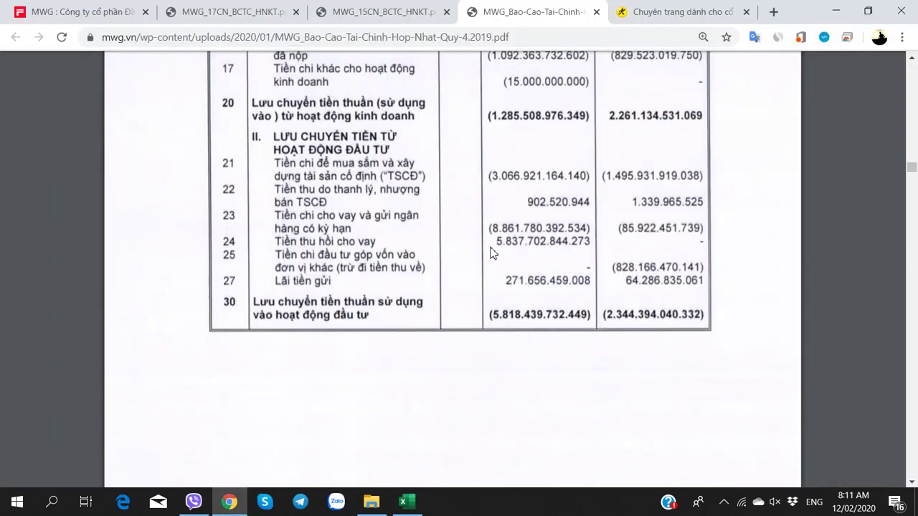
{"action": "left_click", "coordinate": [248, 10]}
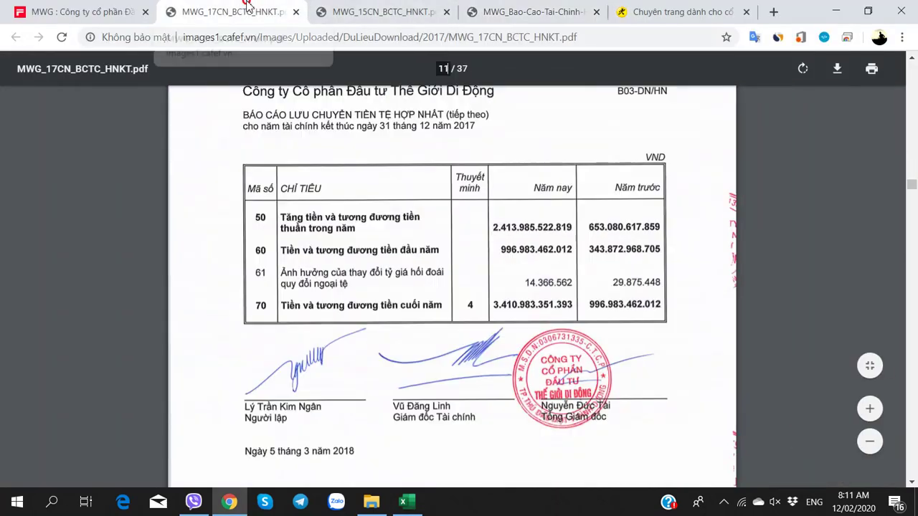
{"action": "scroll", "coordinate": [362, 185], "scroll_direction": "up", "scroll_amount": 6}
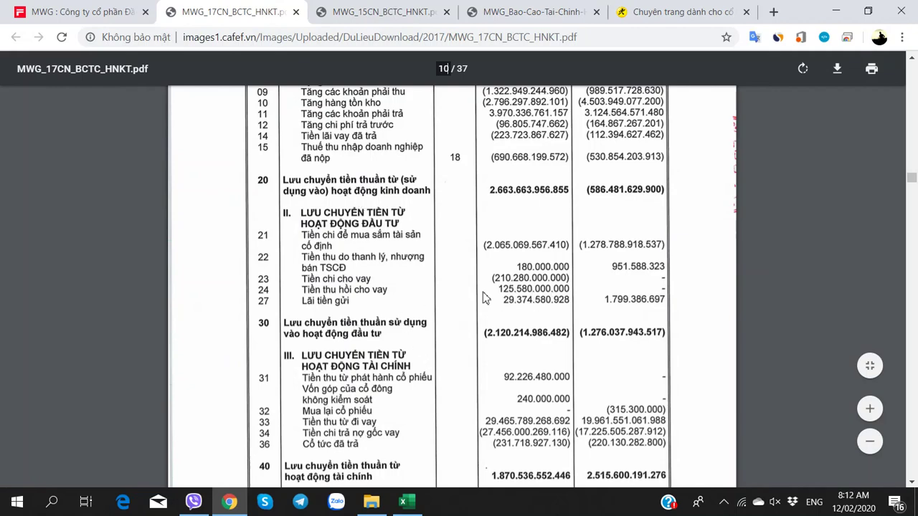
{"action": "left_click", "coordinate": [566, 10]}
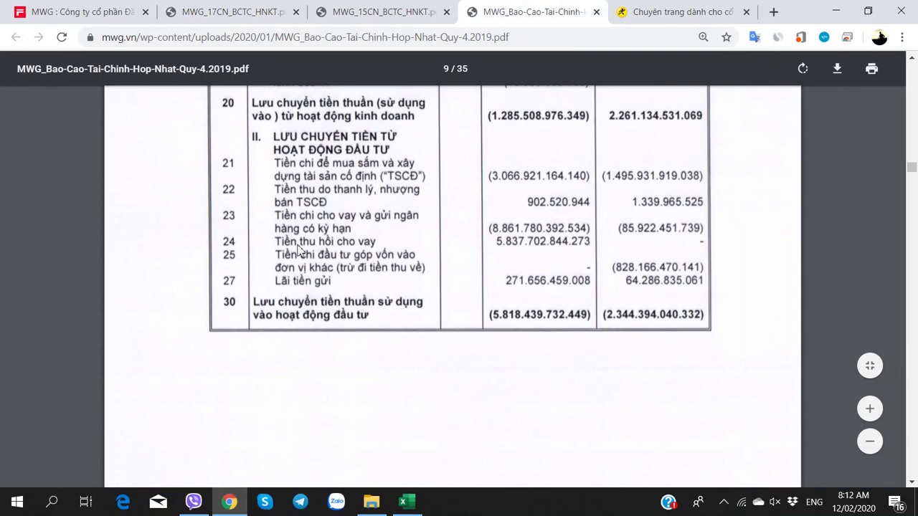
{"action": "key", "text": "ctrl+2"}
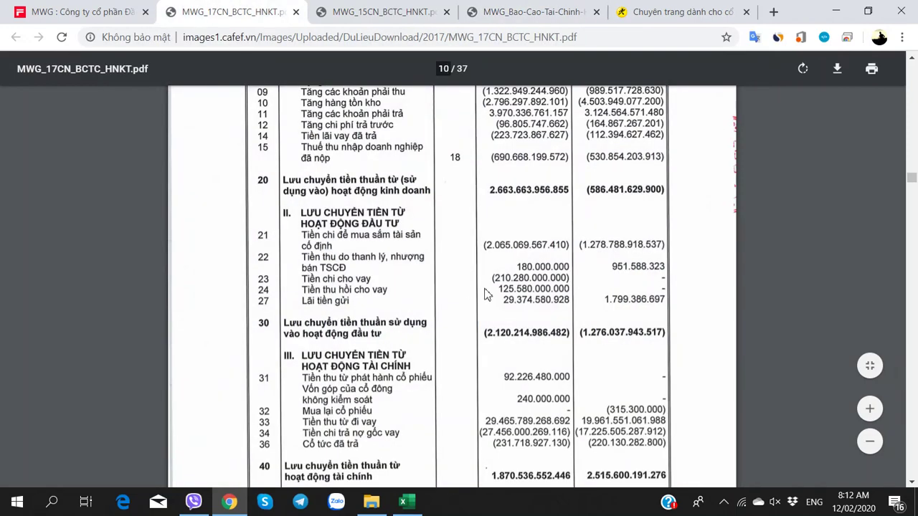
{"action": "scroll", "coordinate": [493, 294], "scroll_direction": "up", "scroll_amount": 5}
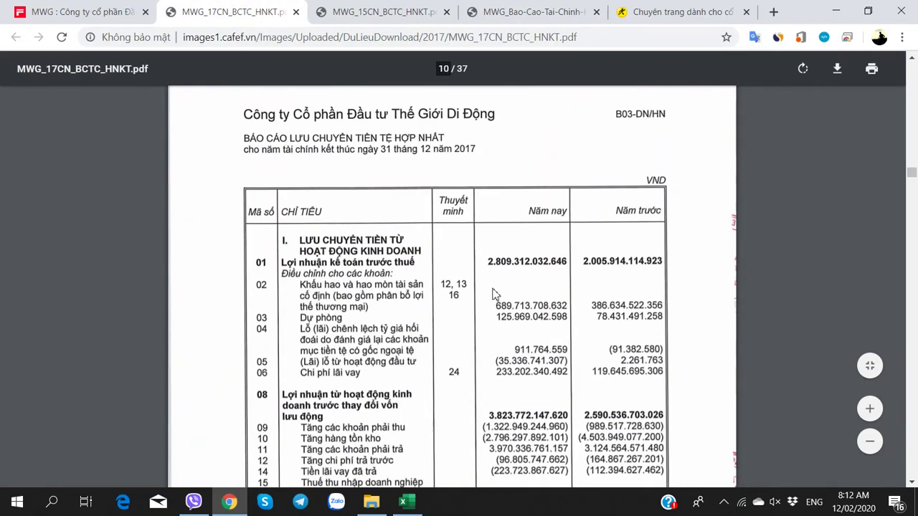
{"action": "scroll", "coordinate": [494, 294], "scroll_direction": "down", "scroll_amount": 5}
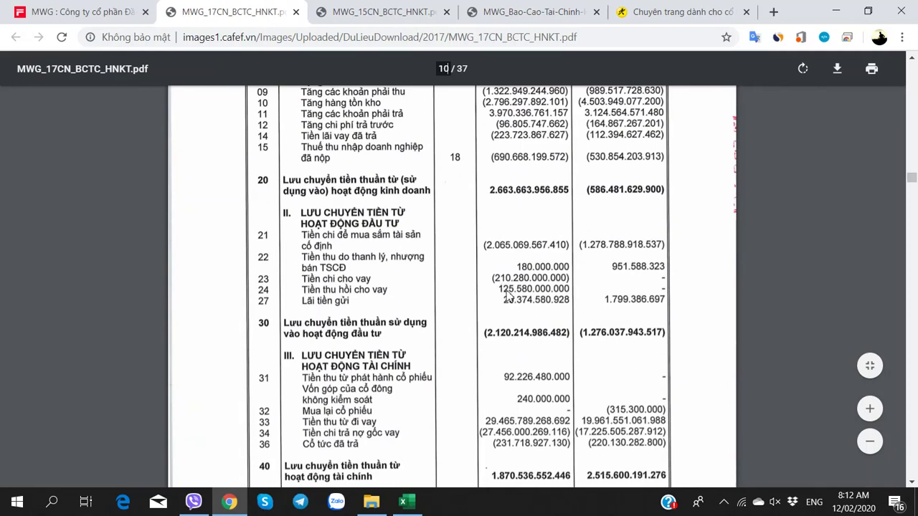
{"action": "key", "text": "alt+Tab"}
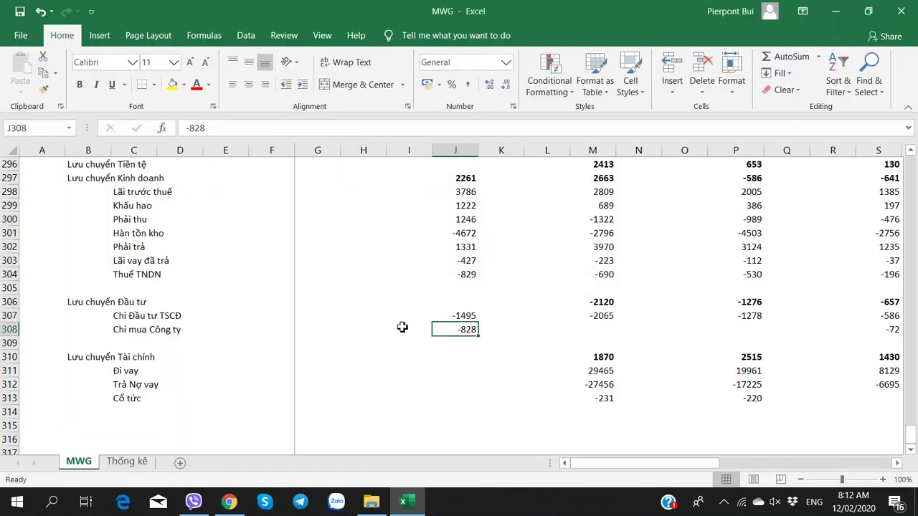
{"action": "key", "text": "alt+Tab"}
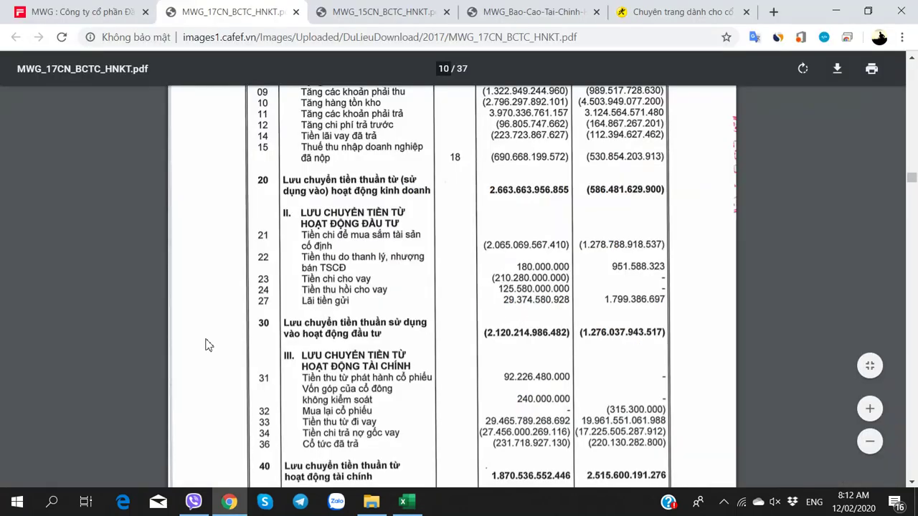
Step: Insert two blank rows above the "Chi mua Công ty" row in the MWG workbook
{"action": "key", "text": "alt+Tab"}
{"action": "left_click", "coordinate": [138, 343]}
{"action": "left_click", "coordinate": [138, 329]}
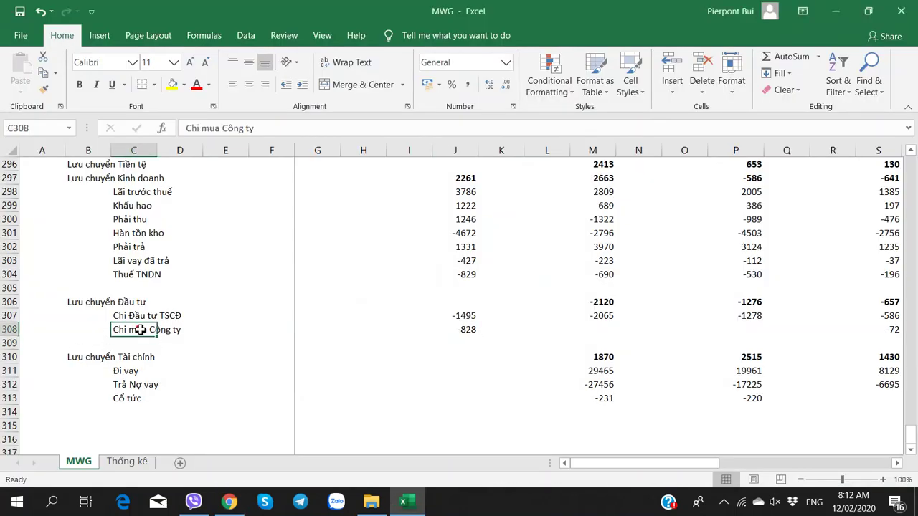
{"action": "right_click", "coordinate": [10, 330]}
{"action": "left_click", "coordinate": [43, 215]}
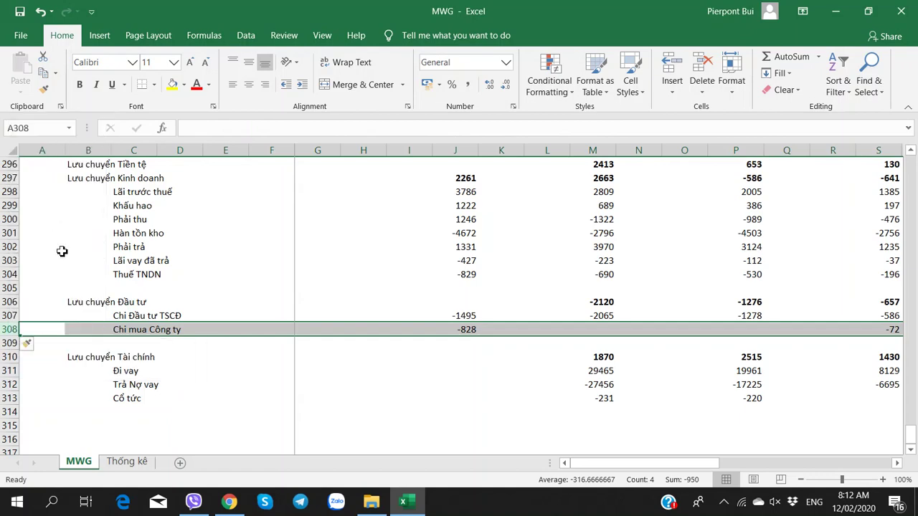
{"action": "right_click", "coordinate": [11, 330]}
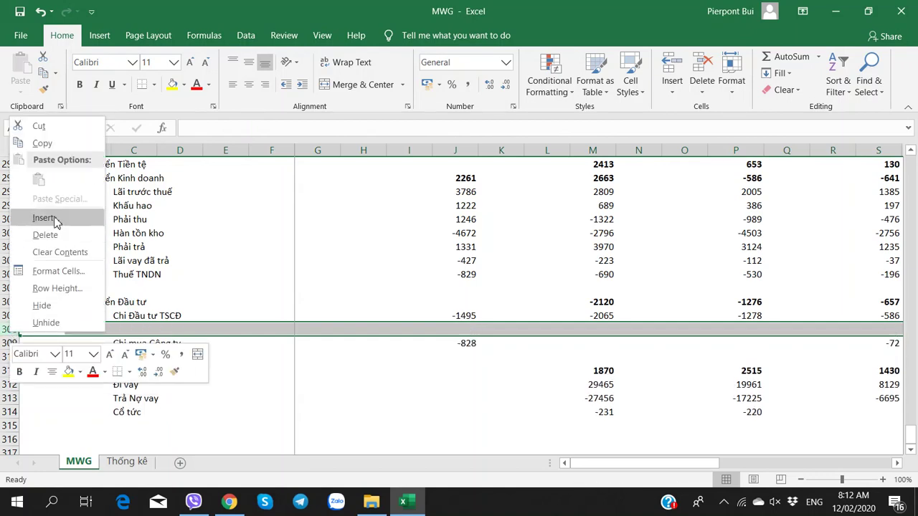
{"action": "left_click", "coordinate": [51, 216]}
Step: Label the two new investing rows "Tiền gửi" in C308 and "Đáo hạn Tiền gửi" in C309
{"action": "left_click", "coordinate": [138, 329]}
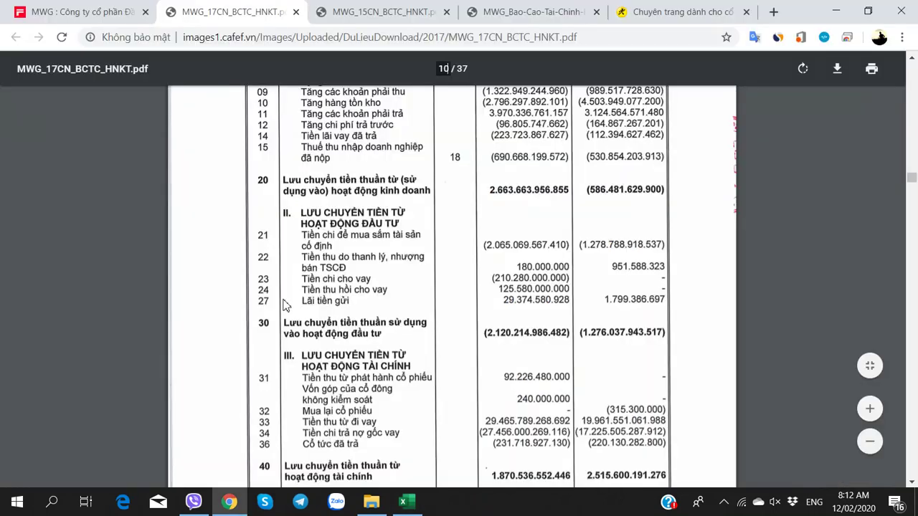
{"action": "key", "text": "alt+Tab"}
{"action": "key", "text": "alt+Tab"}
{"action": "type", "text": "Ti"}
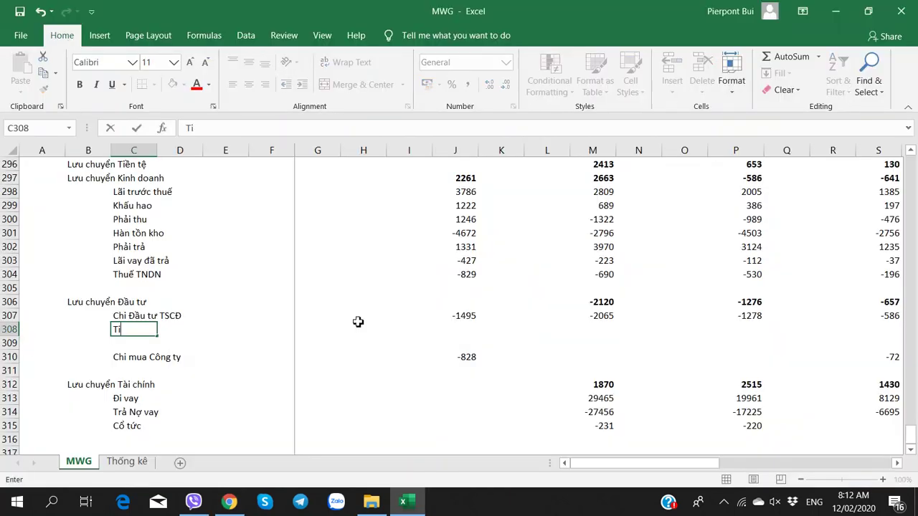
{"action": "type", "text": "ền guửi"}
{"action": "key", "text": "Return"}
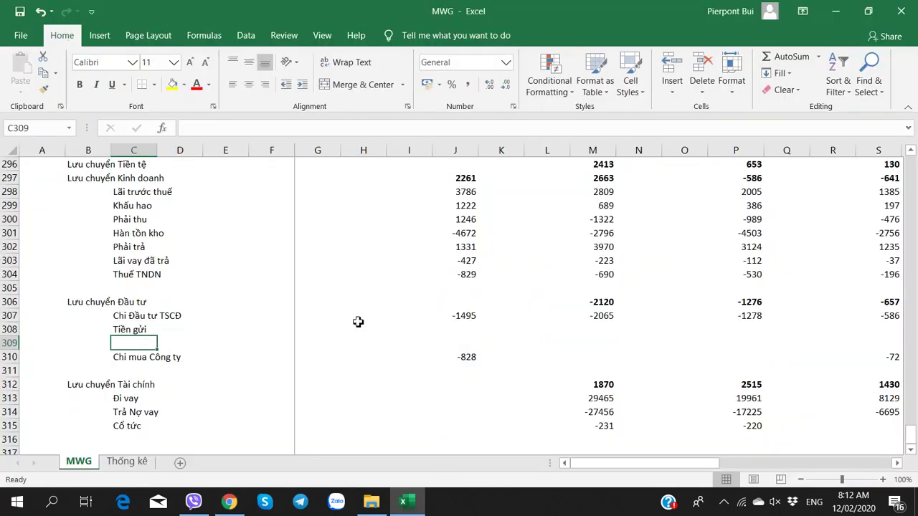
{"action": "type", "text": "Đáo hạ"}
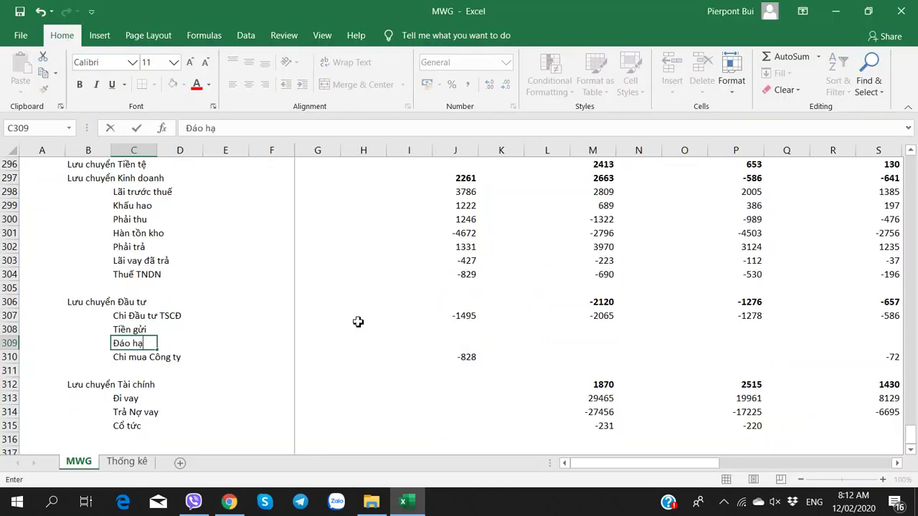
{"action": "type", "text": "n Tiền gửi"}
Step: Look up the 2017 lending outflow in the 2017 report and enter -210 for 2017 "Tiền gửi" in M308
{"action": "key", "text": "Right"}
{"action": "key", "text": "Right"}
{"action": "key", "text": "Right"}
{"action": "key", "text": "Right"}
{"action": "key", "text": "Right"}
{"action": "key", "text": "Right"}
{"action": "key", "text": "Right"}
{"action": "key", "text": "Right"}
{"action": "key", "text": "Right"}
{"action": "key", "text": "Right"}
{"action": "key", "text": "Right"}
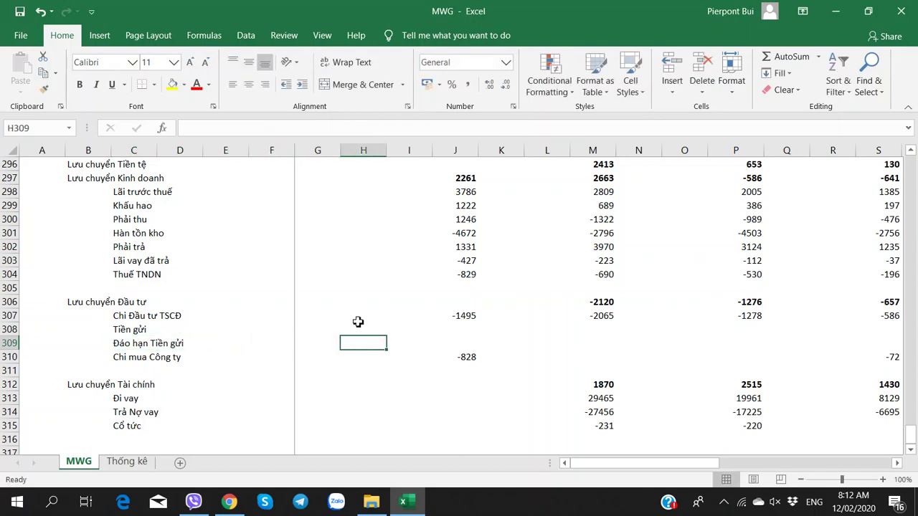
{"action": "key", "text": "Right"}
{"action": "key", "text": "Right"}
{"action": "key", "text": "Up"}
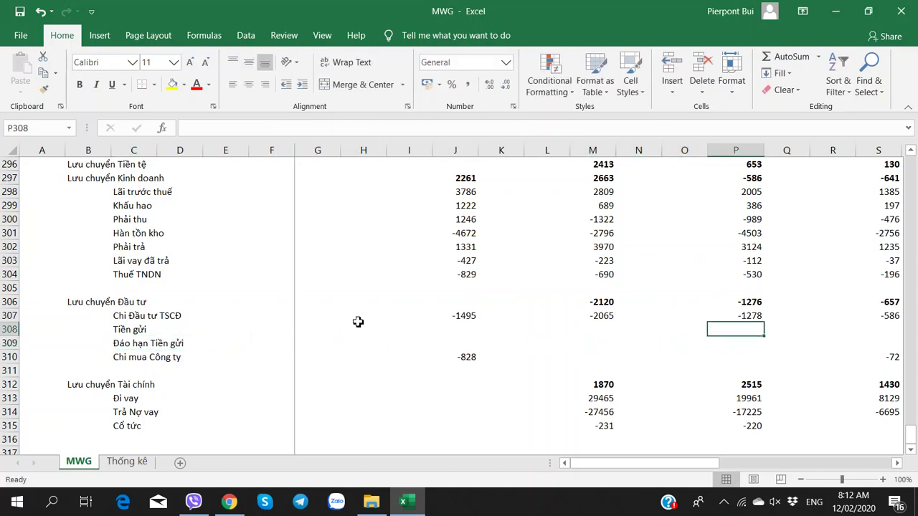
{"action": "scroll", "coordinate": [379, 326], "scroll_direction": "up", "scroll_amount": 3}
{"action": "scroll", "coordinate": [380, 325], "scroll_direction": "down", "scroll_amount": 2}
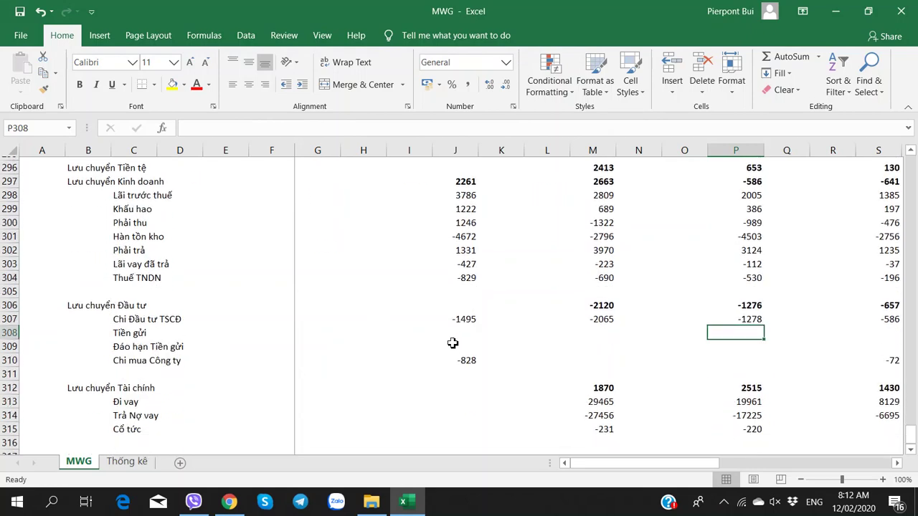
{"action": "left_click", "coordinate": [593, 330]}
{"action": "key", "text": "alt+Tab"}
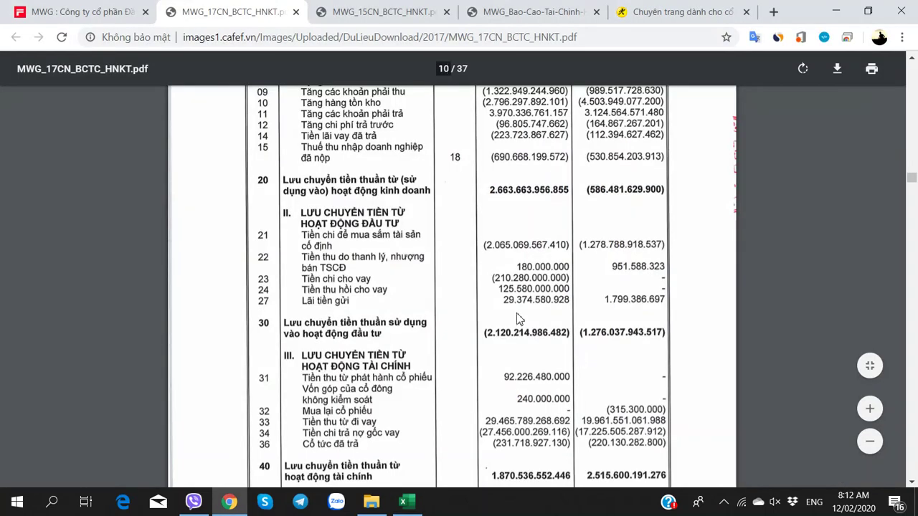
{"action": "key", "text": "alt+Tab"}
{"action": "type", "text": "-210"}
{"action": "key", "text": "Return"}
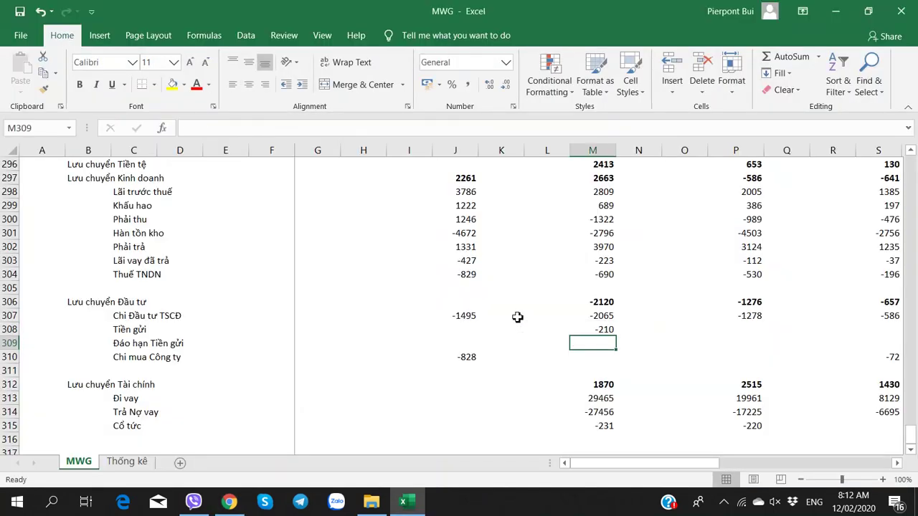
Step: Look up the 2017 loan recovery in the 2017 report and enter 125 for 2017 "Đáo hạn Tiền gửi" in M309
{"action": "key", "text": "alt+Tab"}
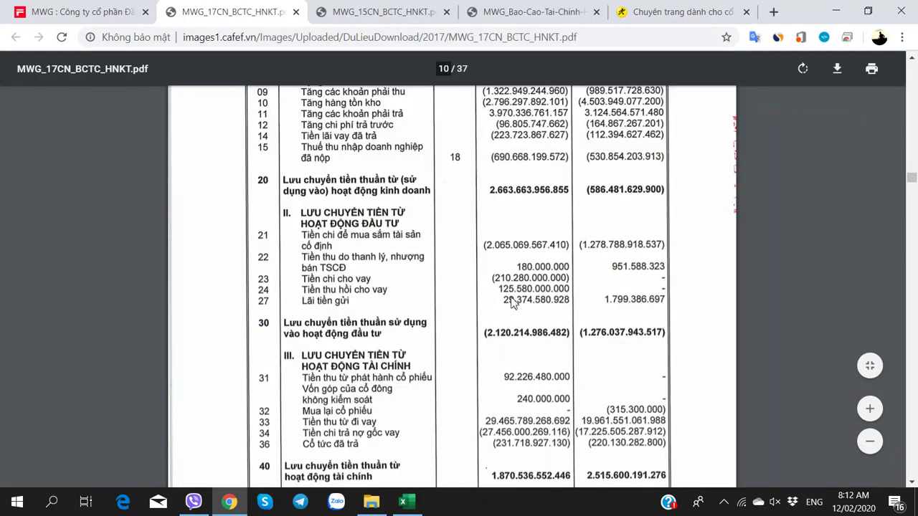
{"action": "key", "text": "alt+Tab"}
{"action": "type", "text": "125"}
{"action": "key", "text": "Tab"}
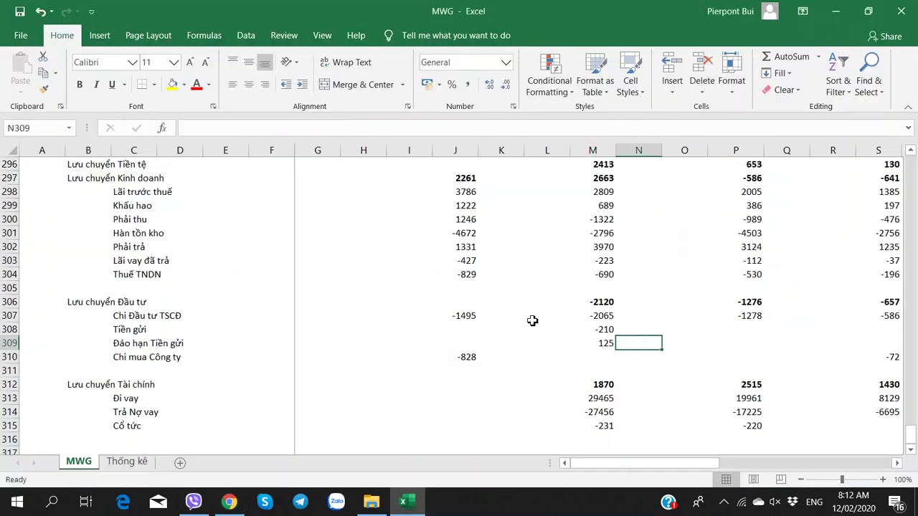
{"action": "key", "text": "Left"}
{"action": "key", "text": "alt+Tab"}
{"action": "key", "text": "alt+Tab"}
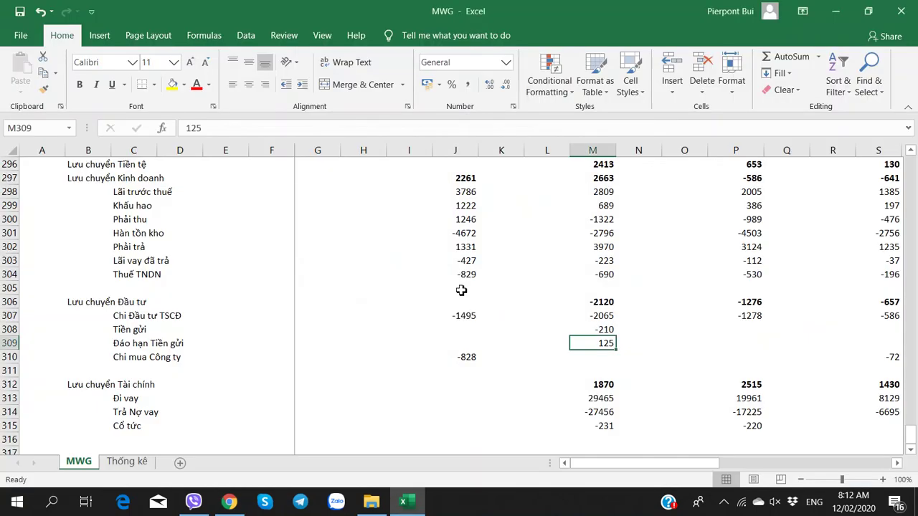
Step: Look up the 2018 lending and term deposit outflow in the Q4 2019 report and enter -85 for 2018 "Tiền gửi" in J308
{"action": "key", "text": "Left"}
{"action": "key", "text": "Left"}
{"action": "key", "text": "Left"}
{"action": "key", "text": "Up"}
{"action": "key", "text": "alt+Tab"}
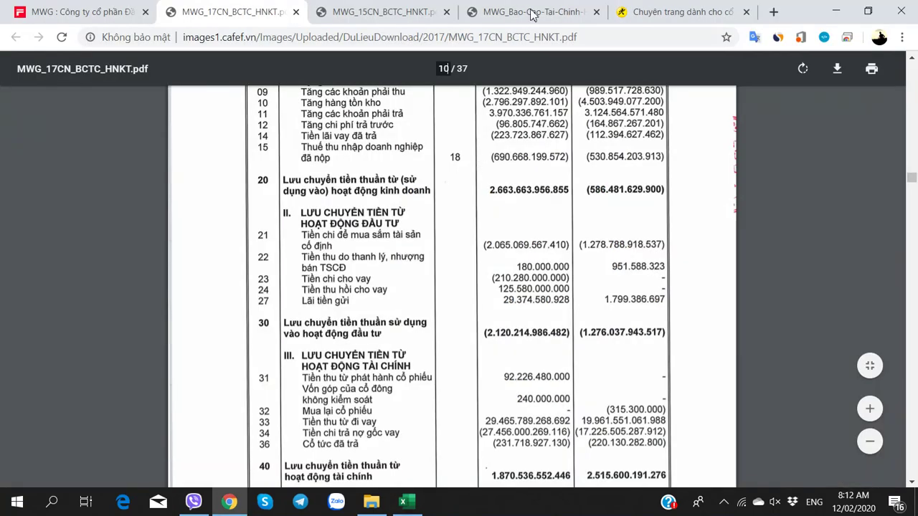
{"action": "key", "text": "ctrl+Tab"}
{"action": "key", "text": "ctrl+Tab"}
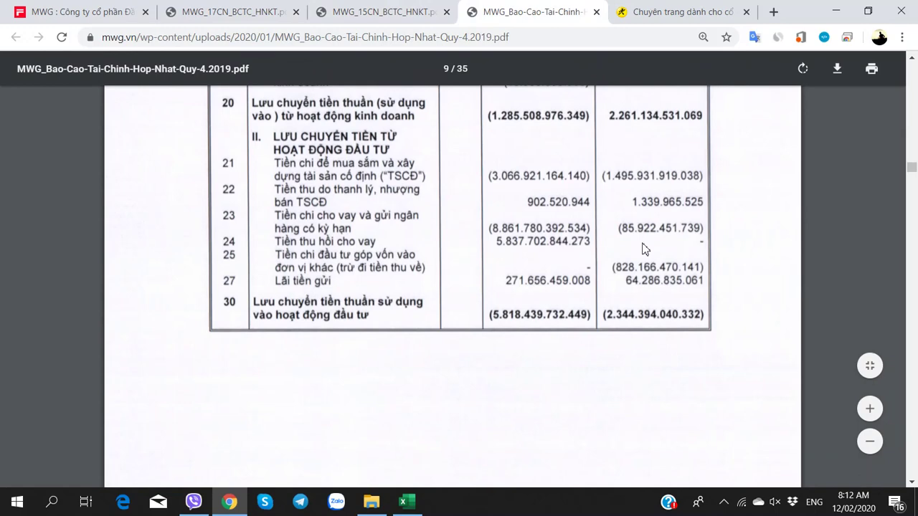
{"action": "key", "text": "alt+Tab"}
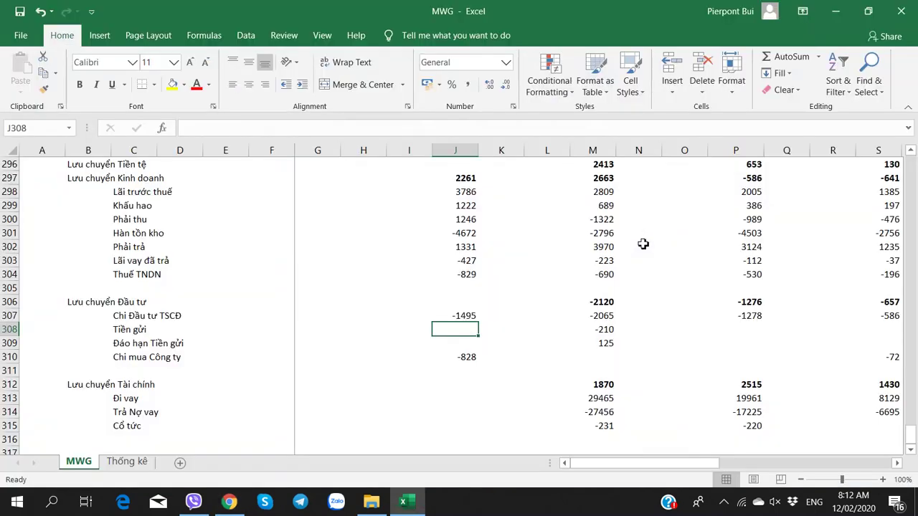
{"action": "type", "text": "-85"}
{"action": "key", "text": "Return"}
Step: Look up the 2018 net investing cash flow in the Q4 2019 report and enter -2344 in bold for "Lưu chuyển Đầu tư" in J306
{"action": "key", "text": "Down"}
{"action": "key", "text": "Down"}
{"action": "key", "text": "alt+Tab"}
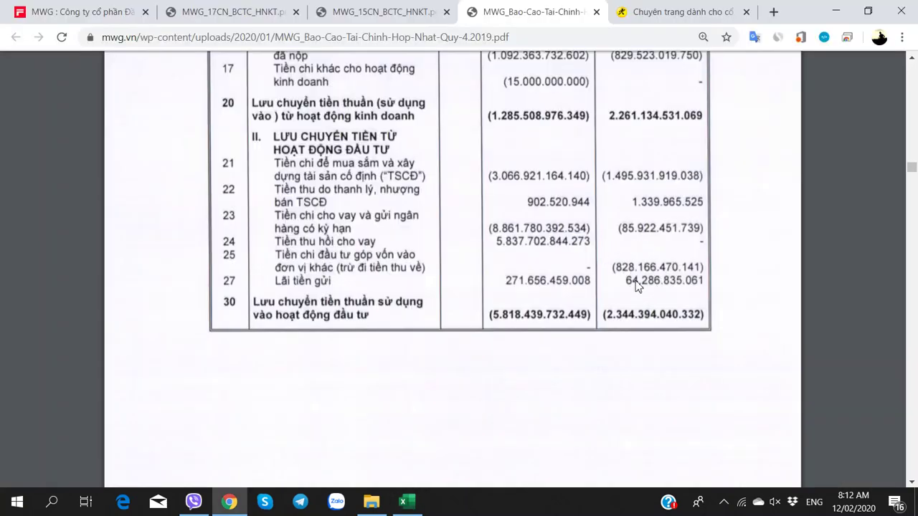
{"action": "key", "text": "alt+Tab"}
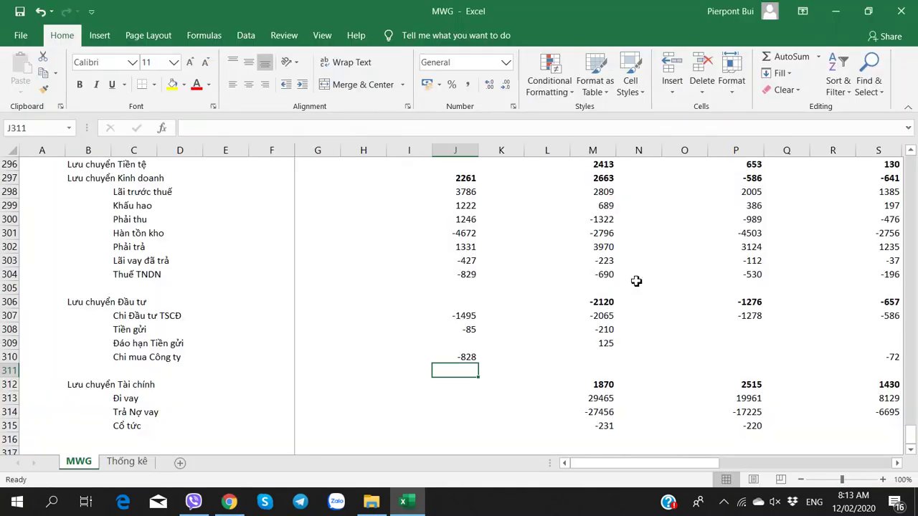
{"action": "left_click", "coordinate": [455, 303]}
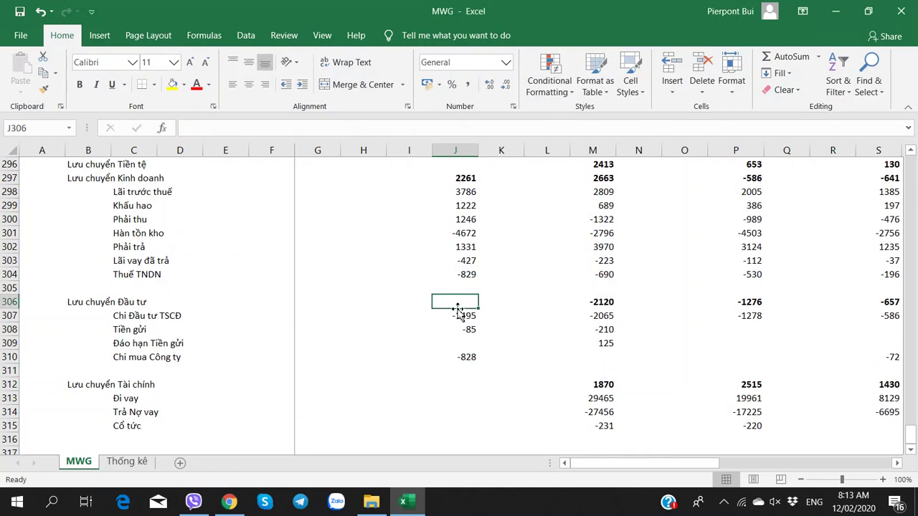
{"action": "key", "text": "alt+Tab"}
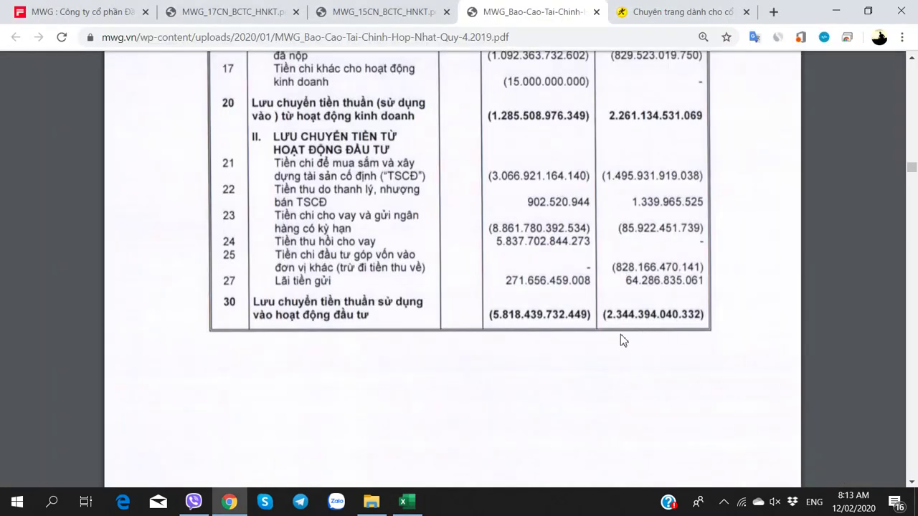
{"action": "key", "text": "alt+Tab"}
{"action": "type", "text": "-2344"}
{"action": "key", "text": "ctrl+Return"}
{"action": "key", "text": "ctrl+b"}
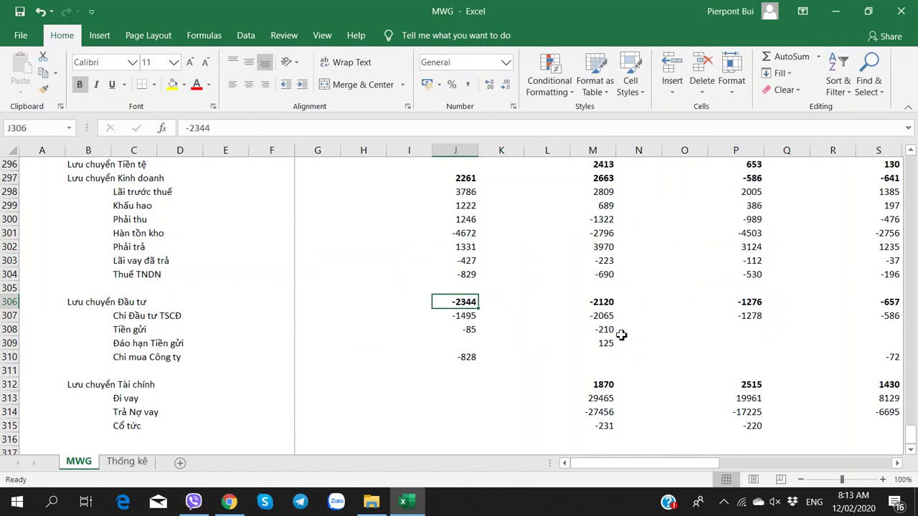
Step: Review the 2018 operating and investing cash flow figures in column J against the row labels and the still empty financing cells
{"action": "scroll", "coordinate": [580, 277], "scroll_direction": "up", "scroll_amount": 3}
{"action": "left_click", "coordinate": [466, 277]}
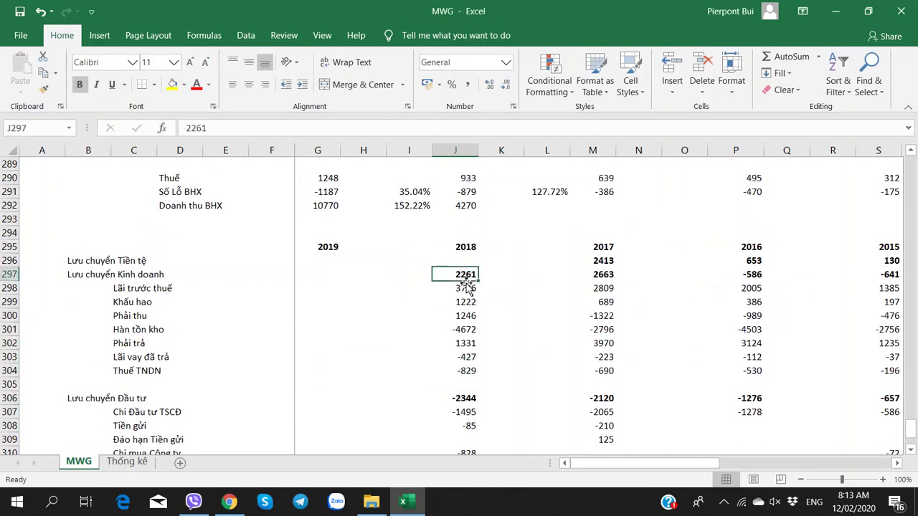
{"action": "scroll", "coordinate": [464, 284], "scroll_direction": "down", "scroll_amount": 2}
{"action": "scroll", "coordinate": [463, 284], "scroll_direction": "up", "scroll_amount": 2}
{"action": "scroll", "coordinate": [463, 284], "scroll_direction": "down", "scroll_amount": 2}
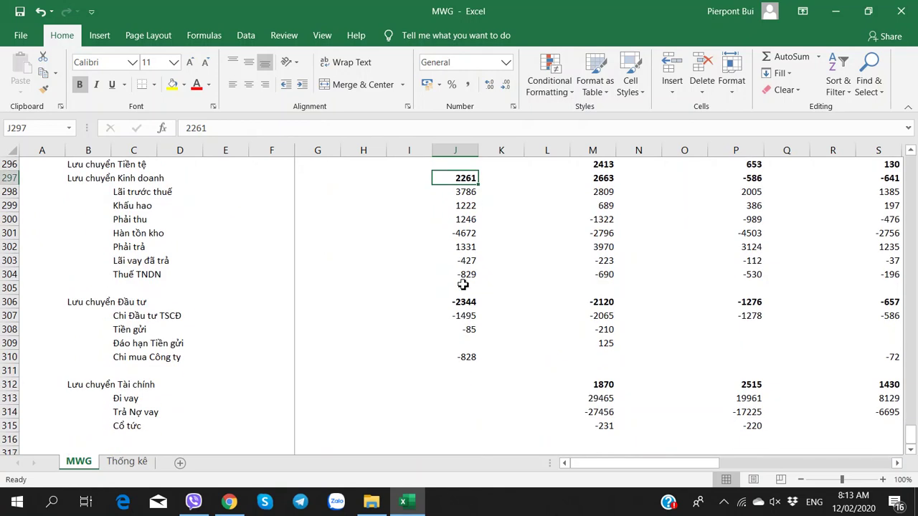
{"action": "left_click", "coordinate": [461, 343]}
{"action": "left_click", "coordinate": [459, 357]}
{"action": "left_click", "coordinate": [459, 385]}
{"action": "left_click", "coordinate": [459, 398]}
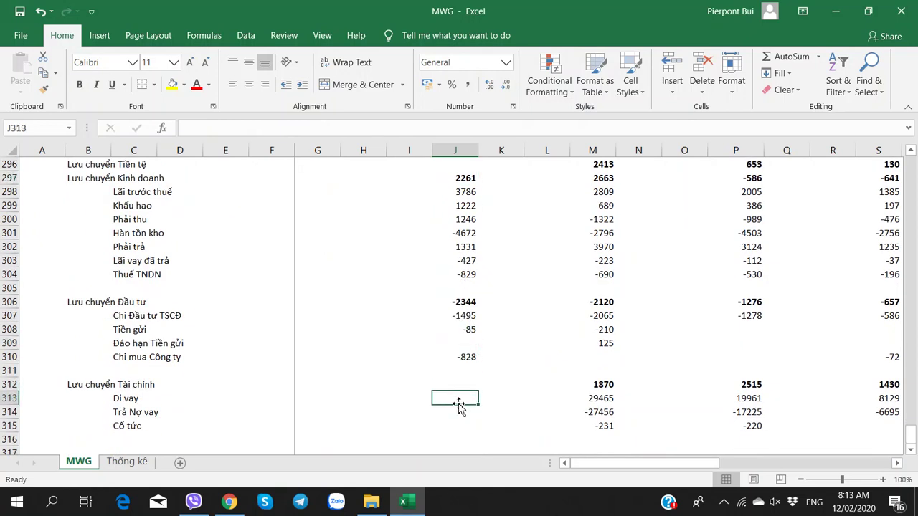
Step: Examine the prior-year financing cash flow items in the Q4 2019 report, comparing them with the financing rows in the workbook
{"action": "key", "text": "alt+Tab"}
{"action": "scroll", "coordinate": [454, 400], "scroll_direction": "down", "scroll_amount": 5}
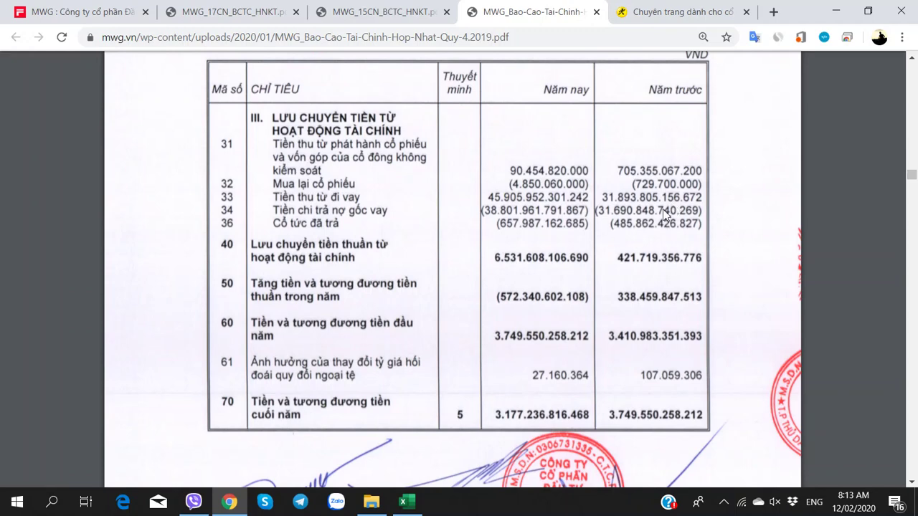
{"action": "scroll", "coordinate": [664, 213], "scroll_direction": "up", "scroll_amount": 7}
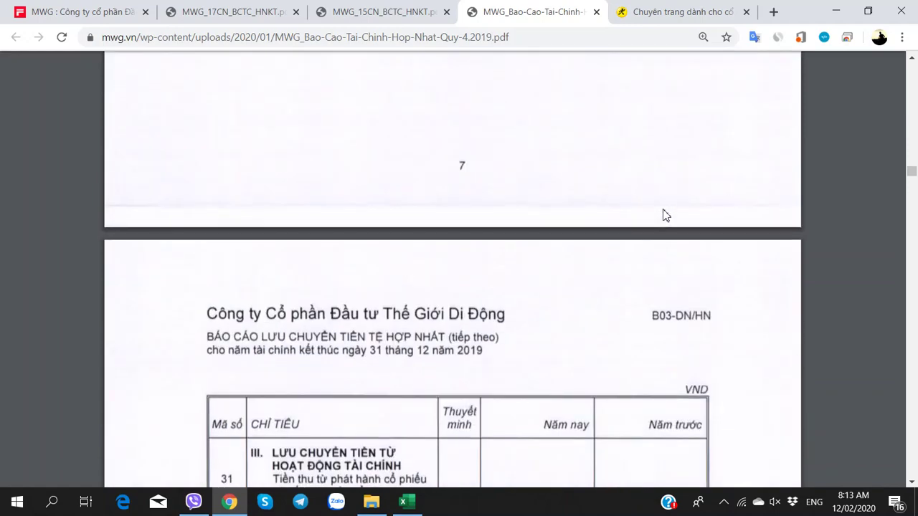
{"action": "scroll", "coordinate": [635, 178], "scroll_direction": "down", "scroll_amount": 7}
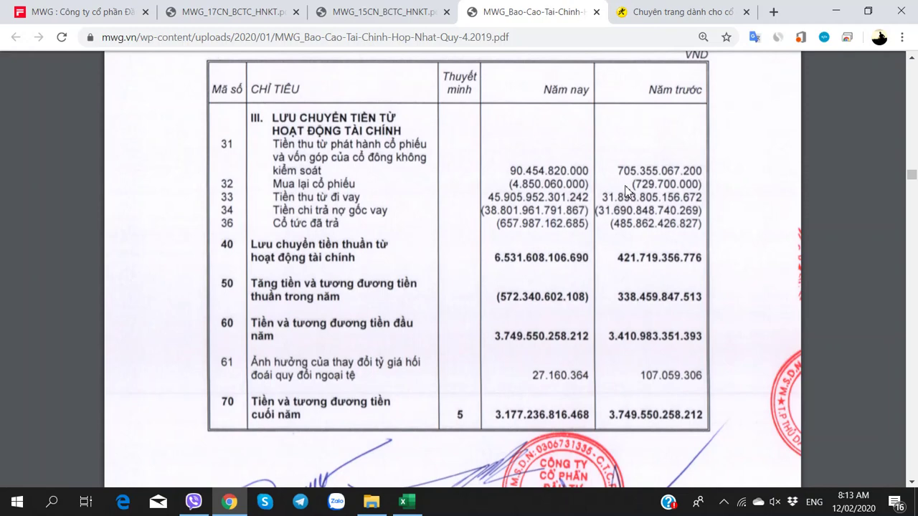
{"action": "key", "text": "alt+Tab"}
{"action": "key", "text": "alt+Tab"}
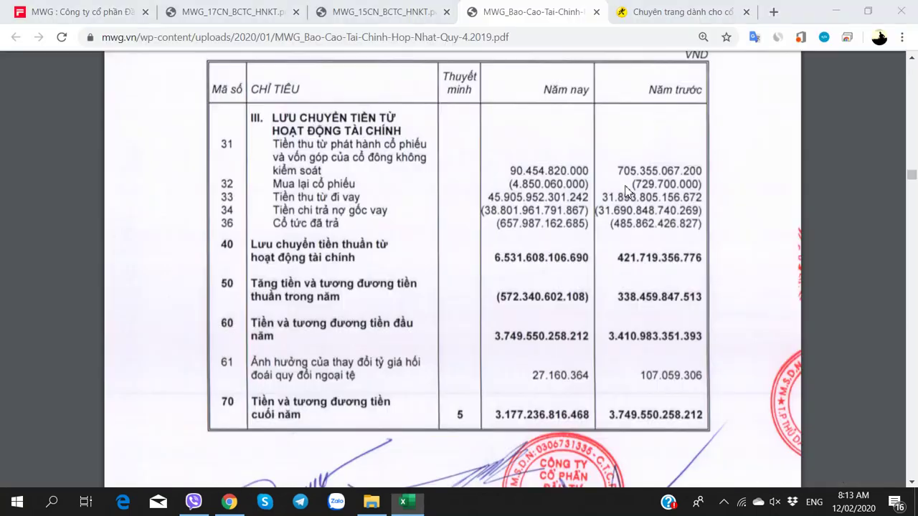
{"action": "scroll", "coordinate": [530, 205], "scroll_direction": "up", "scroll_amount": 3}
{"action": "key", "text": "alt+Tab"}
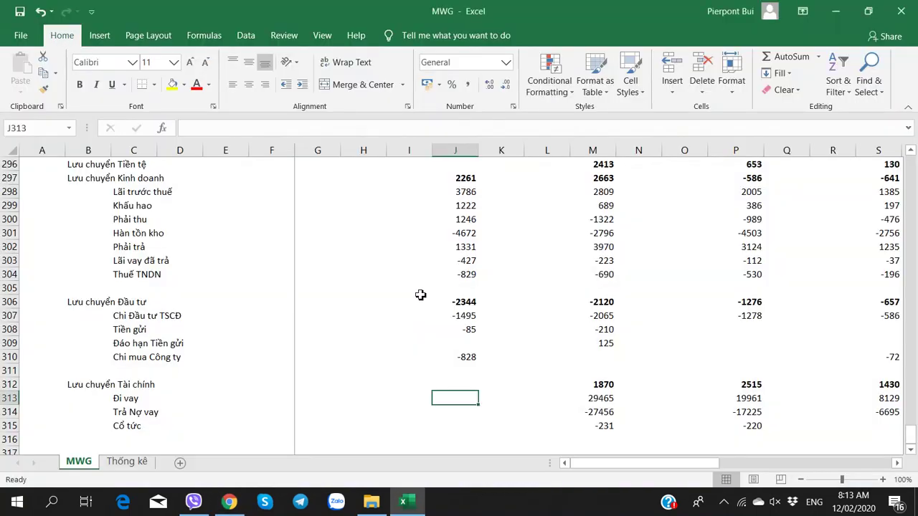
Step: Insert a blank row above the "Đi vay" row in the MWG workbook
{"action": "scroll", "coordinate": [421, 293], "scroll_direction": "down", "scroll_amount": 2}
{"action": "right_click", "coordinate": [10, 302]}
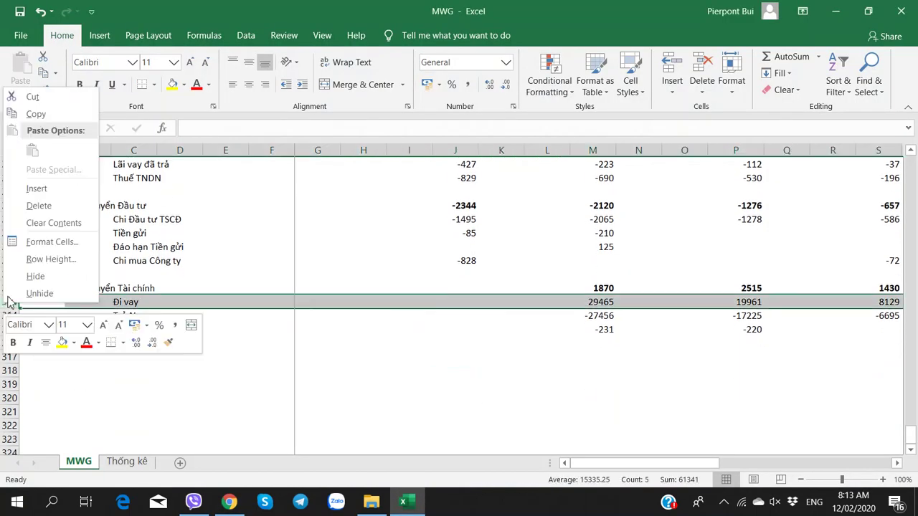
{"action": "left_click", "coordinate": [37, 189]}
Step: Label the new financing row "Thu góp vốn" in C313, checking the item's wording in the Q4 2019 report
{"action": "left_click", "coordinate": [130, 302]}
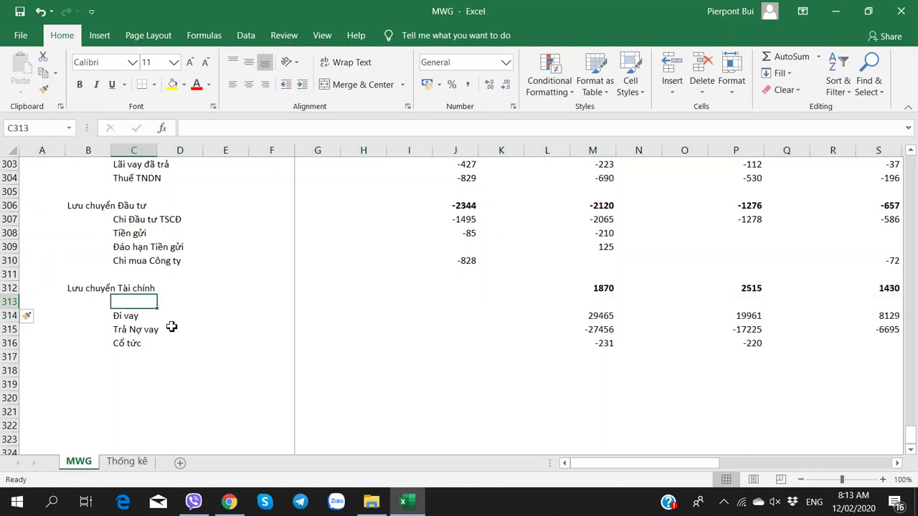
{"action": "type", "text": "Góp vốn"}
{"action": "key", "text": "alt+Tab"}
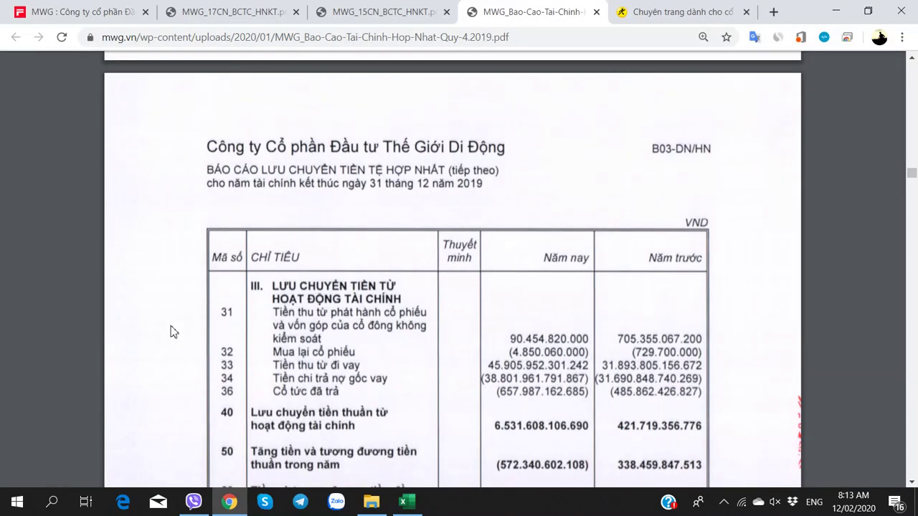
{"action": "key", "text": "alt+Tab"}
{"action": "type", "text": "vố"}
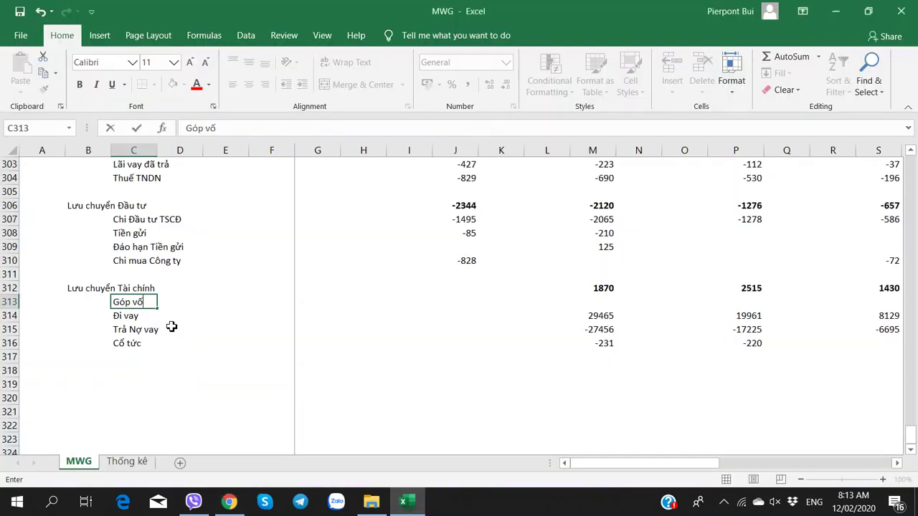
{"action": "key", "text": "BackSpace"}
{"action": "key", "text": "BackSpace"}
{"action": "key", "text": "BackSpace"}
{"action": "key", "text": "BackSpace"}
{"action": "key", "text": "BackSpace"}
{"action": "key", "text": "BackSpace"}
{"action": "type", "text": "Thu góp vốn"}
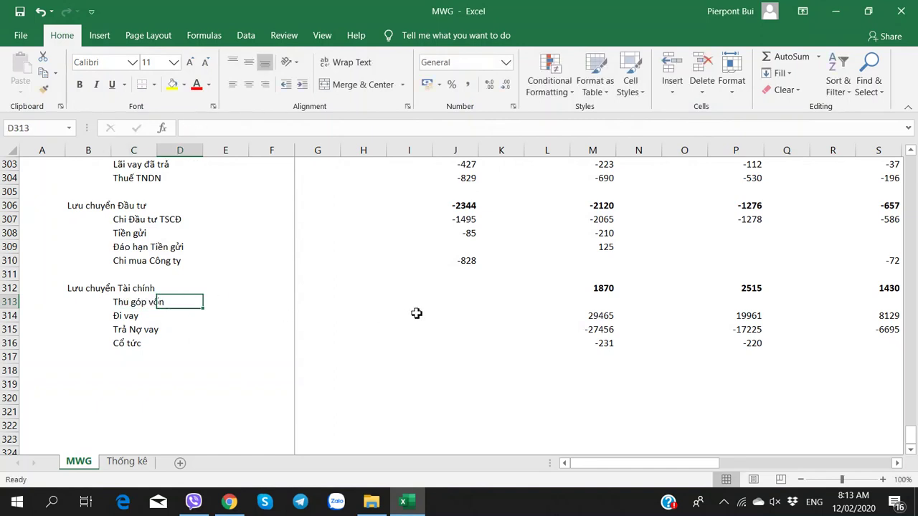
Step: Look up the 2018 share issue and capital contribution proceeds in the report and enter 705 for 2018 "Thu góp vốn" in J313
{"action": "left_click", "coordinate": [466, 307]}
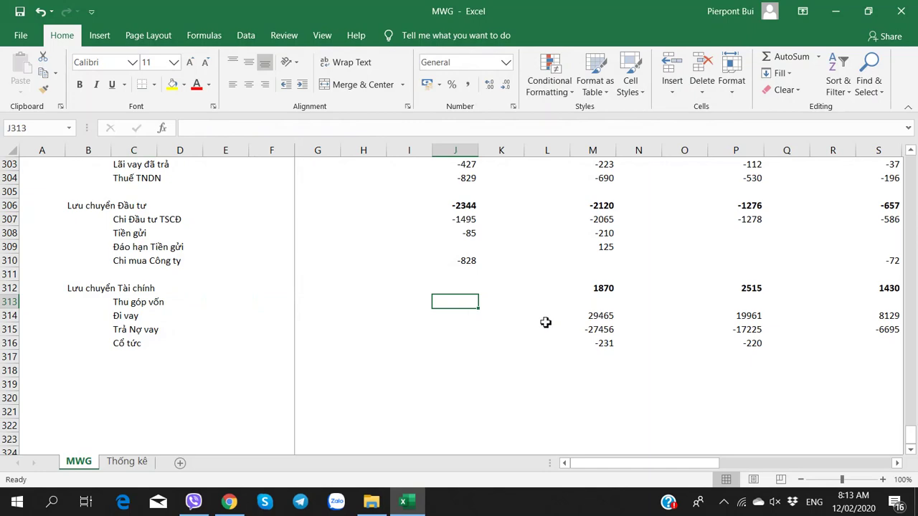
{"action": "scroll", "coordinate": [545, 322], "scroll_direction": "up", "scroll_amount": 2}
{"action": "scroll", "coordinate": [545, 322], "scroll_direction": "down", "scroll_amount": 2}
{"action": "key", "text": "alt+Tab"}
{"action": "key", "text": "alt+Tab"}
{"action": "key", "text": "F2"}
{"action": "type", "text": "705"}
{"action": "key", "text": "ctrl+Return"}
Step: Look up the 2018 borrowing proceeds in the Q4 2019 report and enter 31893 for 2018 "Đi vay" in J314
{"action": "key", "text": "alt+Tab"}
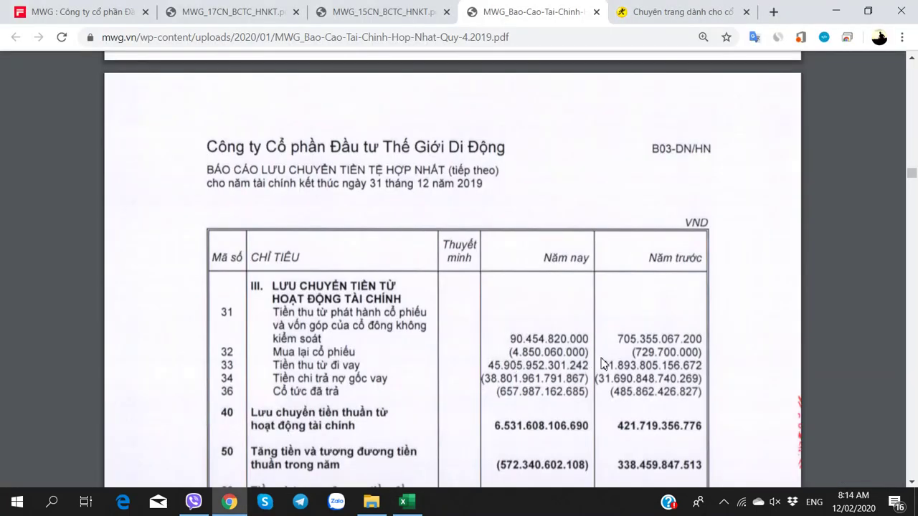
{"action": "key", "text": "alt+Tab"}
{"action": "key", "text": "Down"}
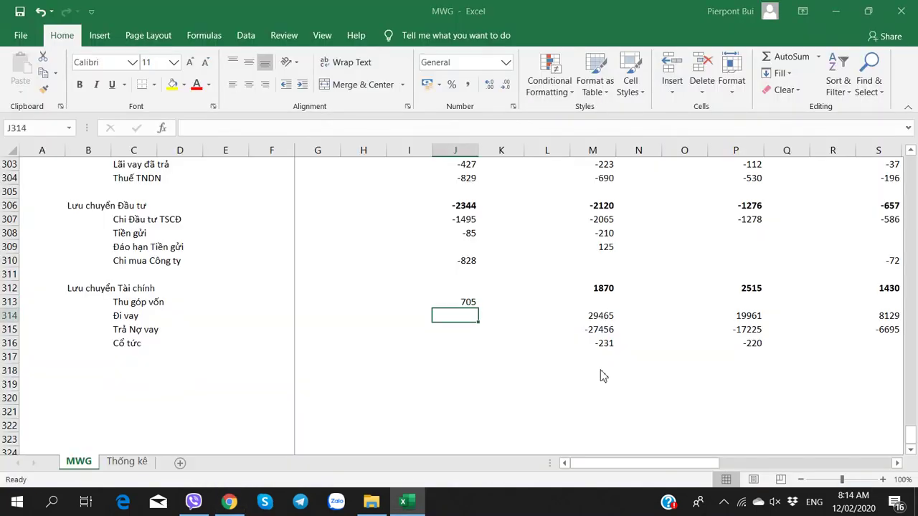
{"action": "key", "text": "alt+Tab"}
{"action": "key", "text": "alt+Tab"}
{"action": "type", "text": "31893"}
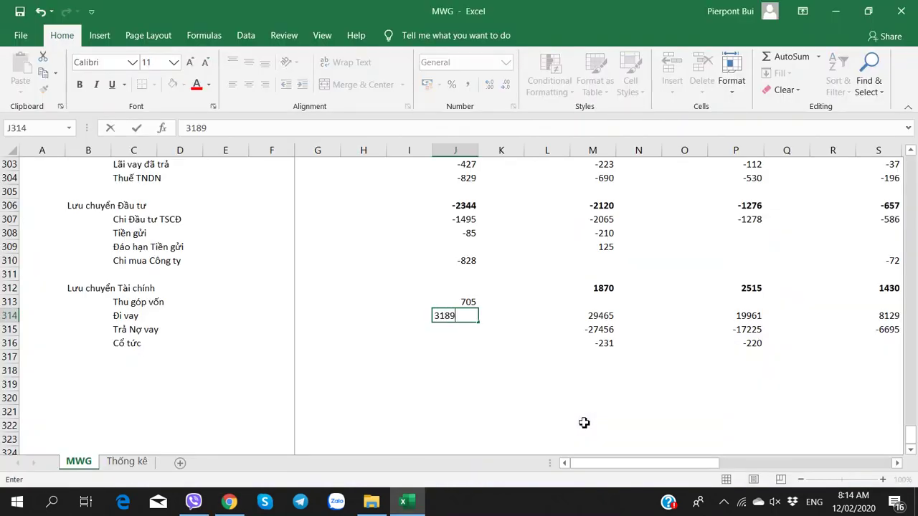
{"action": "key", "text": "Return"}
Step: Look up the 2018 loan principal repayment in the Q4 2019 report and enter -31690 for 2018 "Trả Nợ vay" in J315
{"action": "key", "text": "alt+Tab"}
{"action": "key", "text": "alt+Tab"}
{"action": "type", "text": "3"}
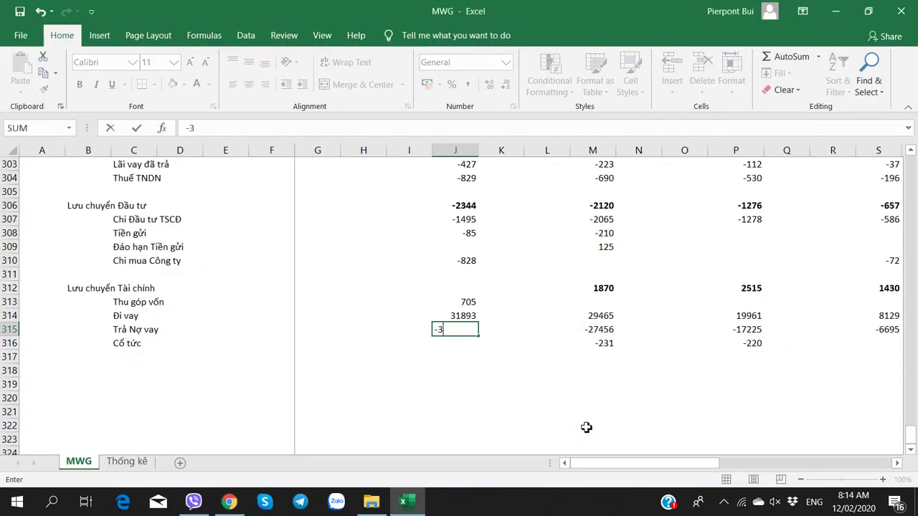
{"action": "key", "text": "alt+Tab"}
{"action": "key", "text": "alt+Tab"}
{"action": "type", "text": "1690"}
{"action": "key", "text": "ctrl+Return"}
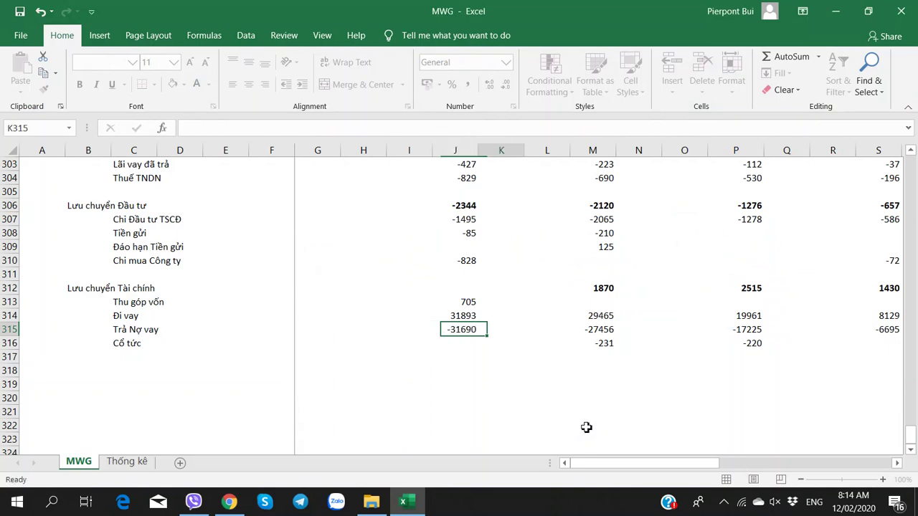
Step: Look up the 2018 dividends paid in the Q4 2019 report and enter -485 for 2018 "Cổ tức" in J316
{"action": "key", "text": "alt+Tab"}
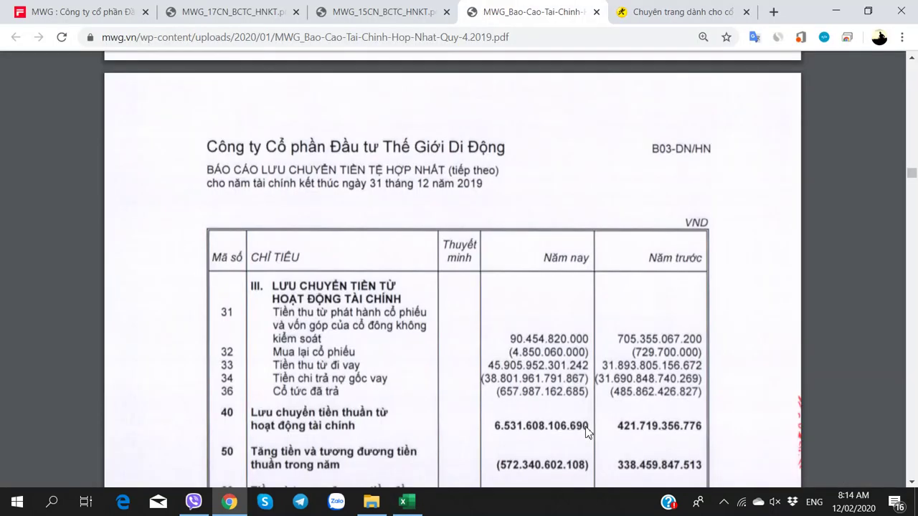
{"action": "key", "text": "alt+Tab"}
{"action": "type", "text": "-485"}
{"action": "key", "text": "ctrl+Return"}
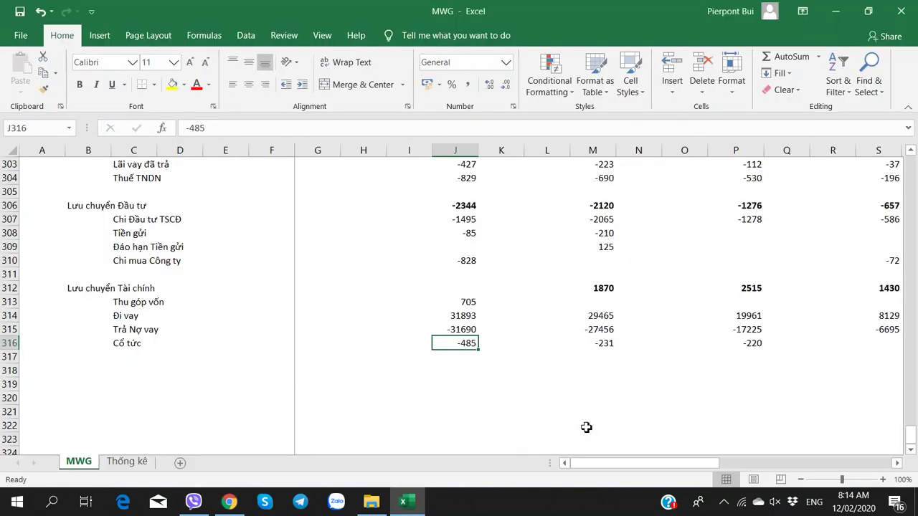
Step: Look up the 2018 net financing cash flow in the report and enter 421 in bold for "Lưu chuyển Tài chính" in J312
{"action": "left_click", "coordinate": [475, 290]}
{"action": "key", "text": "alt+Tab"}
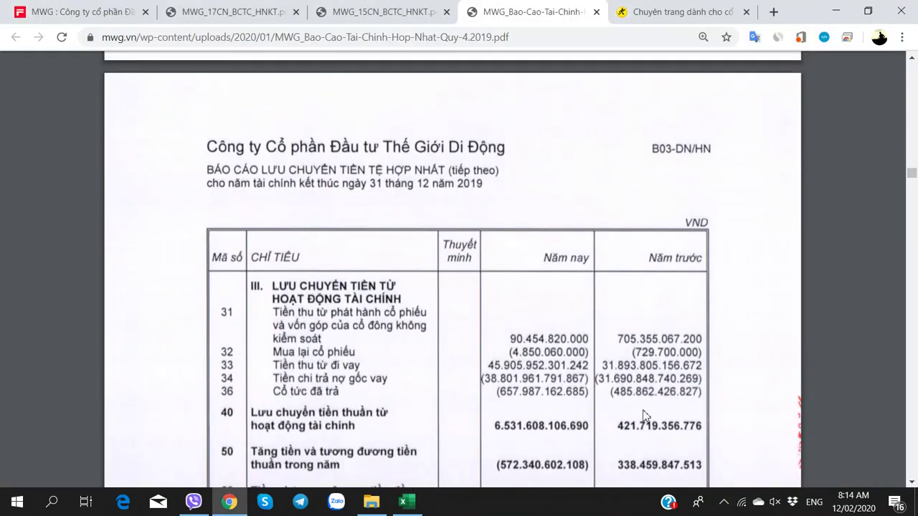
{"action": "key", "text": "alt+Tab"}
{"action": "type", "text": "421"}
{"action": "key", "text": "ctrl+Return"}
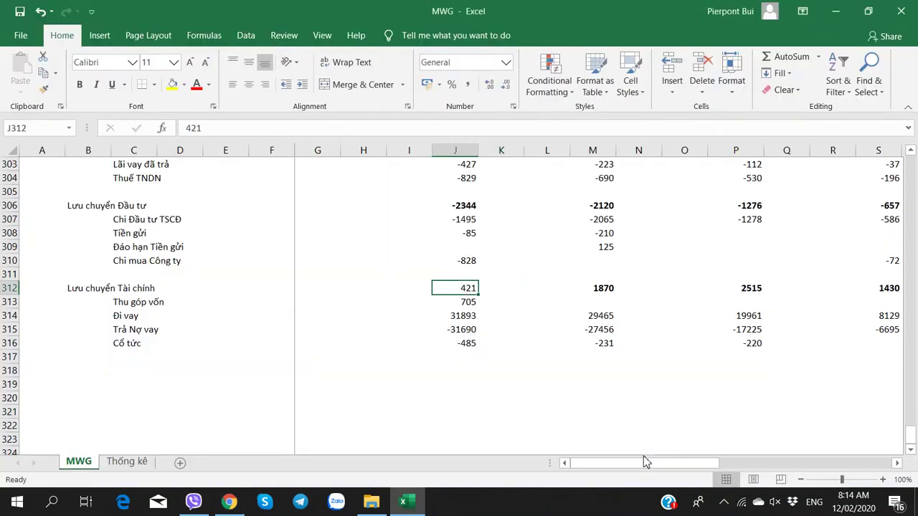
{"action": "key", "text": "ctrl+b"}
Step: Check the combined 2018 borrowing and repayment in J314:J315 and review the 2018 cash flow column
{"action": "left_click_drag", "start_coordinate": [457, 316], "coordinate": [456, 332]}
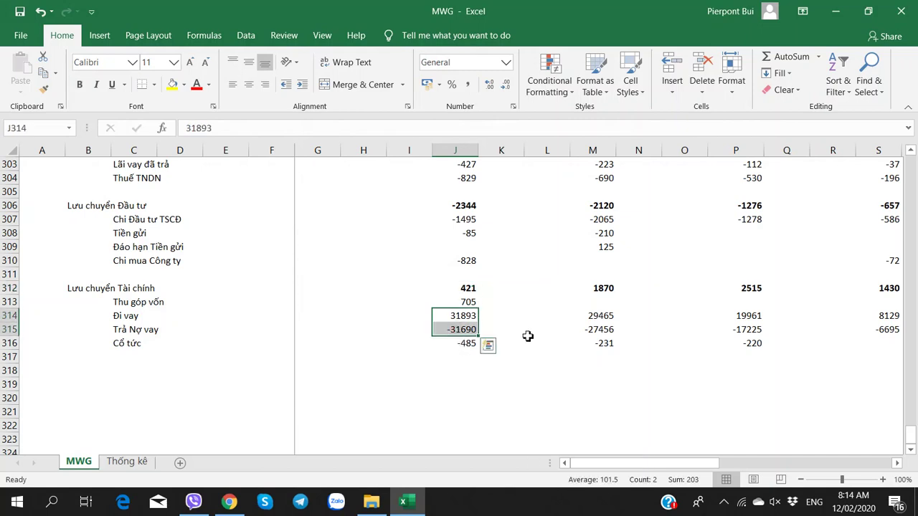
{"action": "scroll", "coordinate": [528, 336], "scroll_direction": "up", "scroll_amount": 3}
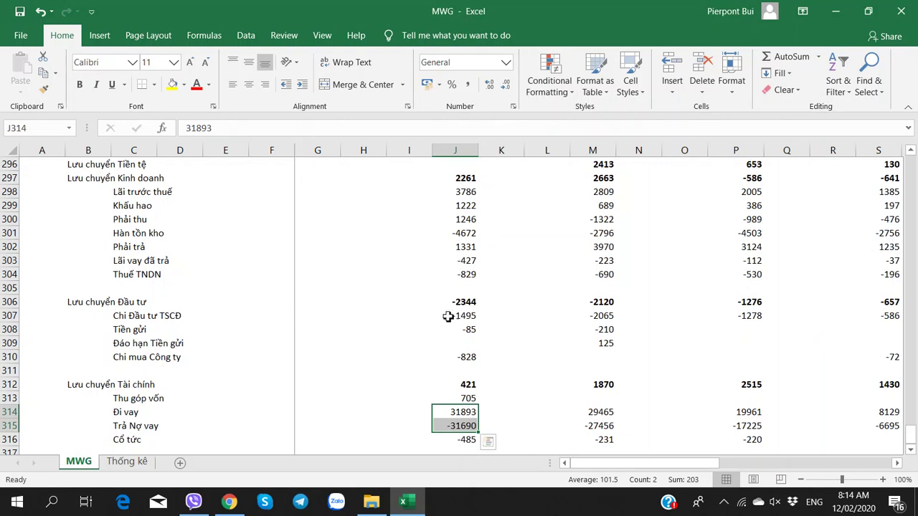
{"action": "scroll", "coordinate": [444, 317], "scroll_direction": "up", "scroll_amount": 2}
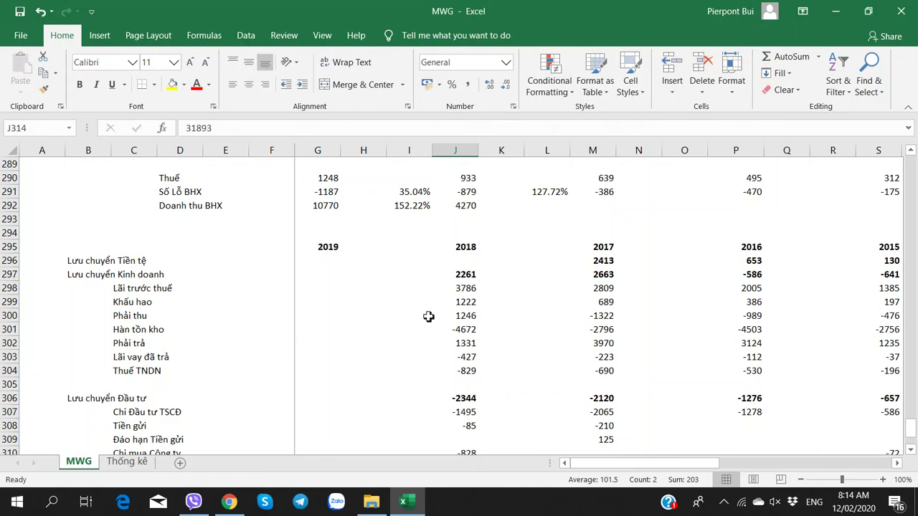
{"action": "scroll", "coordinate": [428, 316], "scroll_direction": "down", "scroll_amount": 5}
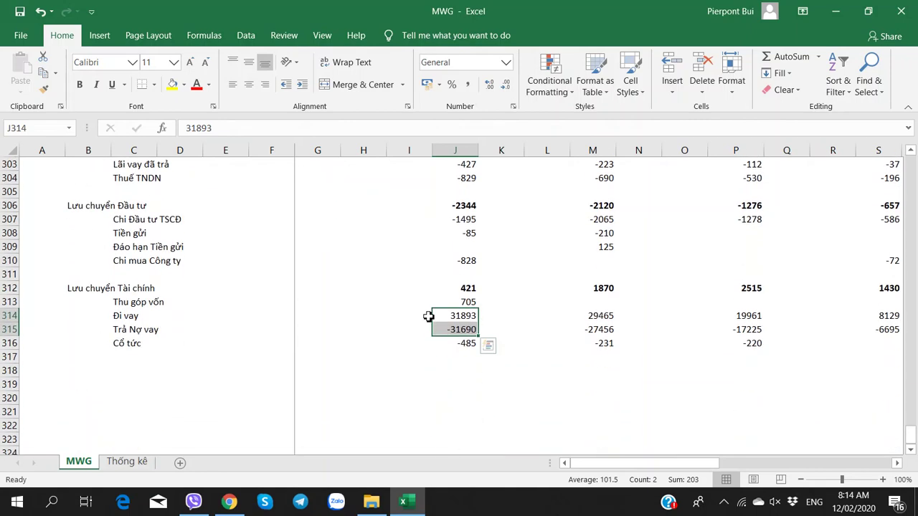
Step: Look up the 2019 pre-tax profit in the Q4 2019 report and enter 5053 for 2019 "Lãi trước thuế" in G298
{"action": "scroll", "coordinate": [428, 316], "scroll_direction": "up", "scroll_amount": 5}
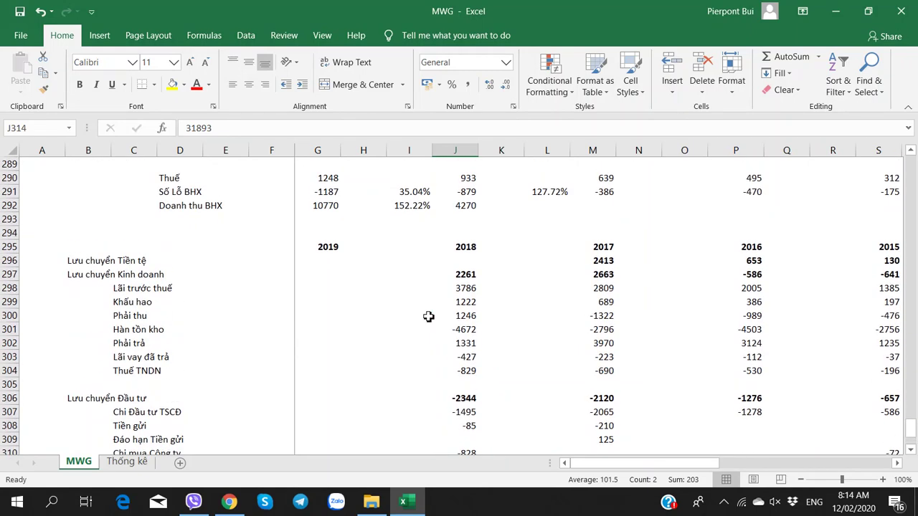
{"action": "scroll", "coordinate": [428, 316], "scroll_direction": "down", "scroll_amount": 5}
{"action": "scroll", "coordinate": [428, 316], "scroll_direction": "up", "scroll_amount": 5}
{"action": "left_click", "coordinate": [350, 301]}
{"action": "key", "text": "Left"}
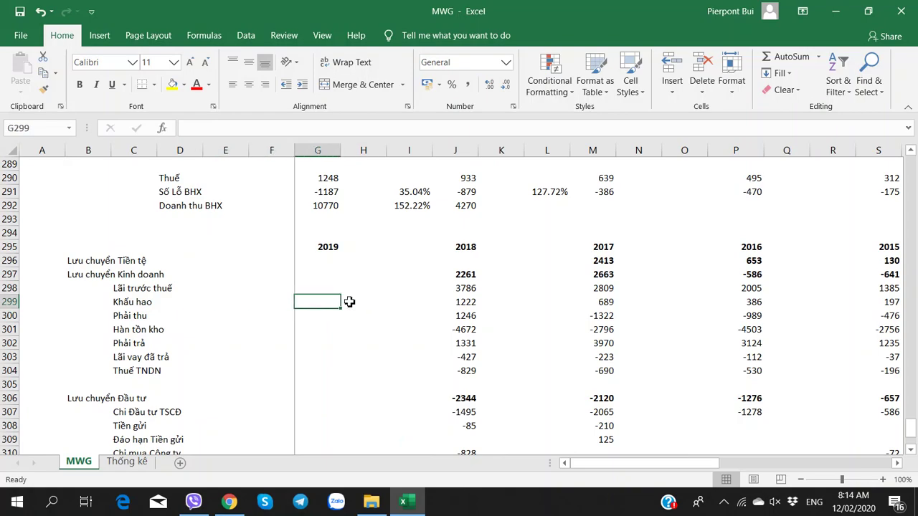
{"action": "key", "text": "alt+Tab"}
{"action": "scroll", "coordinate": [457, 309], "scroll_direction": "up", "scroll_amount": 10}
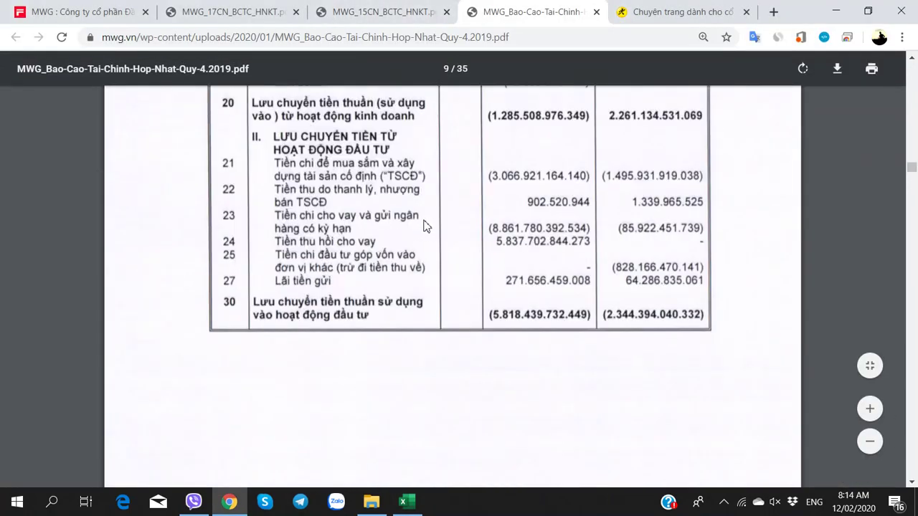
{"action": "scroll", "coordinate": [457, 310], "scroll_direction": "down", "scroll_amount": 2}
{"action": "scroll", "coordinate": [451, 292], "scroll_direction": "up", "scroll_amount": 2}
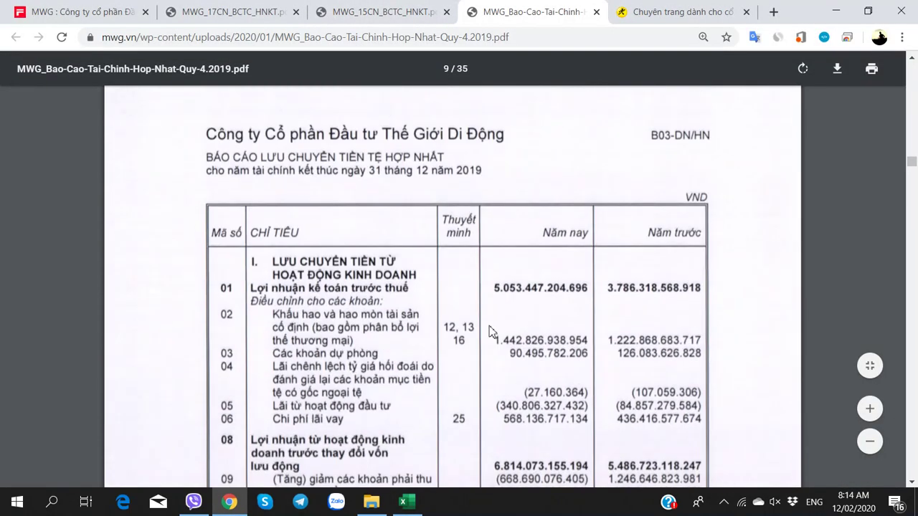
{"action": "key", "text": "alt+Tab"}
{"action": "key", "text": "alt+Tab"}
{"action": "key", "text": "alt+Tab"}
{"action": "type", "text": "5053"}
{"action": "key", "text": "Return"}
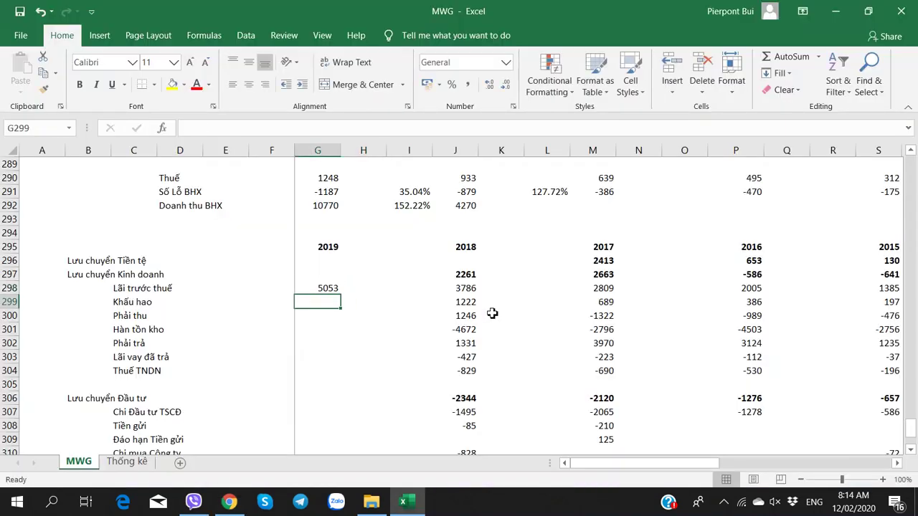
Step: Look up the 2019 depreciation in the Q4 2019 report and enter 1442 for 2019 "Khấu hao" in G299
{"action": "key", "text": "alt+Tab"}
{"action": "key", "text": "alt+Tab"}
{"action": "type", "text": "1442"}
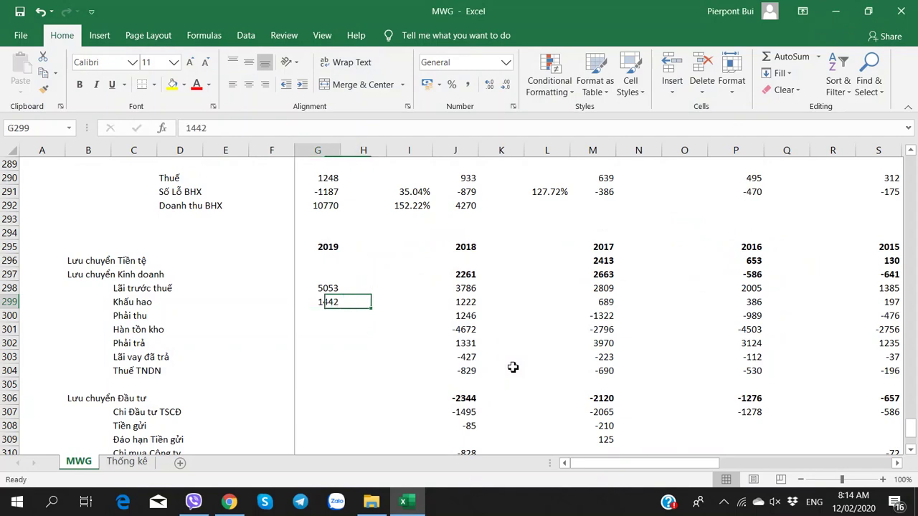
Step: Look up the 2019 change in receivables in the Q4 2019 report and enter -668 for 2019 "Phải thu" in G300
{"action": "key", "text": "alt+Tab"}
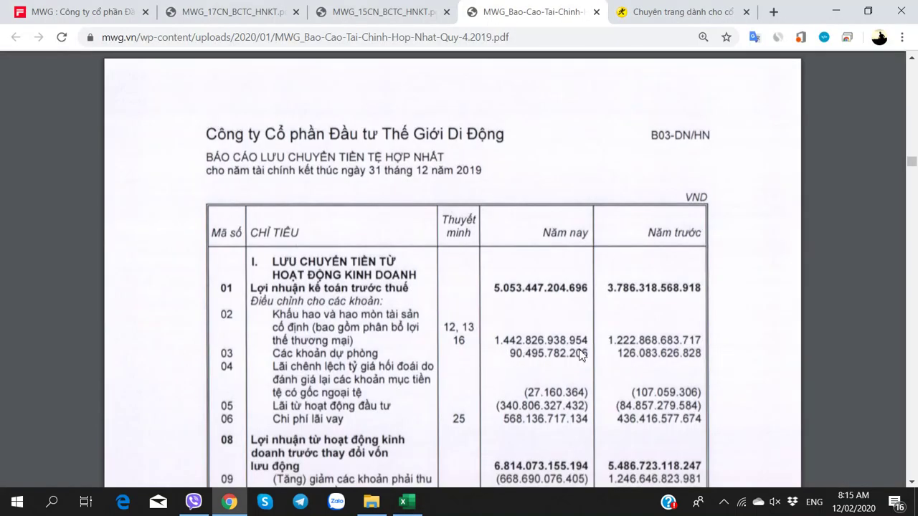
{"action": "scroll", "coordinate": [599, 367], "scroll_direction": "down", "scroll_amount": 5}
{"action": "key", "text": "alt+Tab"}
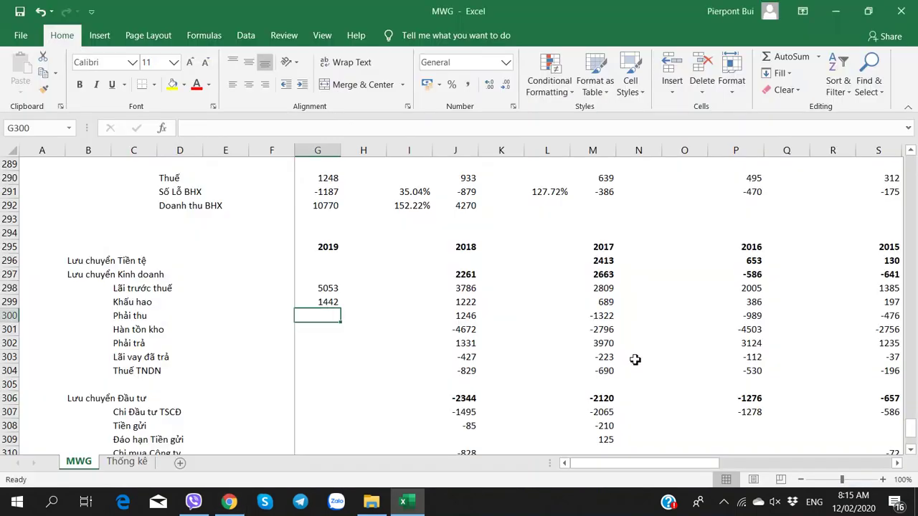
{"action": "key", "text": "alt+Tab"}
{"action": "key", "text": "alt+Tab"}
{"action": "key", "text": "alt+Tab"}
{"action": "scroll", "coordinate": [506, 301], "scroll_direction": "up", "scroll_amount": 3}
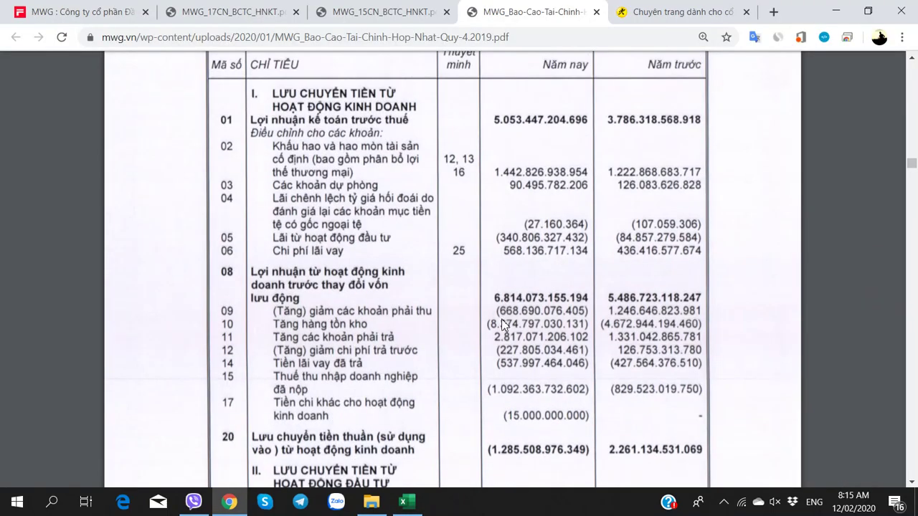
{"action": "key", "text": "alt+Tab"}
{"action": "type", "text": "-"}
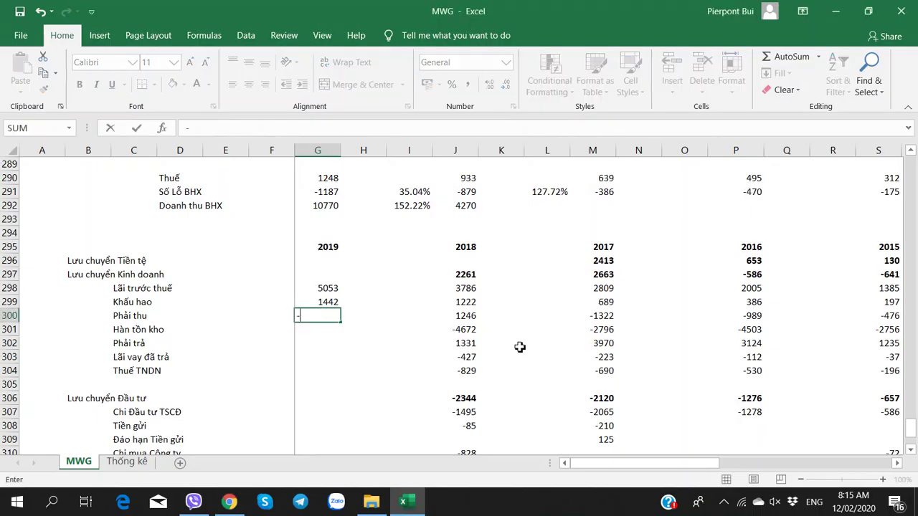
{"action": "type", "text": "668"}
{"action": "key", "text": "ctrl+Return"}
Step: Look up the 2019 inventory increase in the Q4 2019 report and enter -8374 for 2019 "Hàn tồn kho" in G301
{"action": "key", "text": "alt+Tab"}
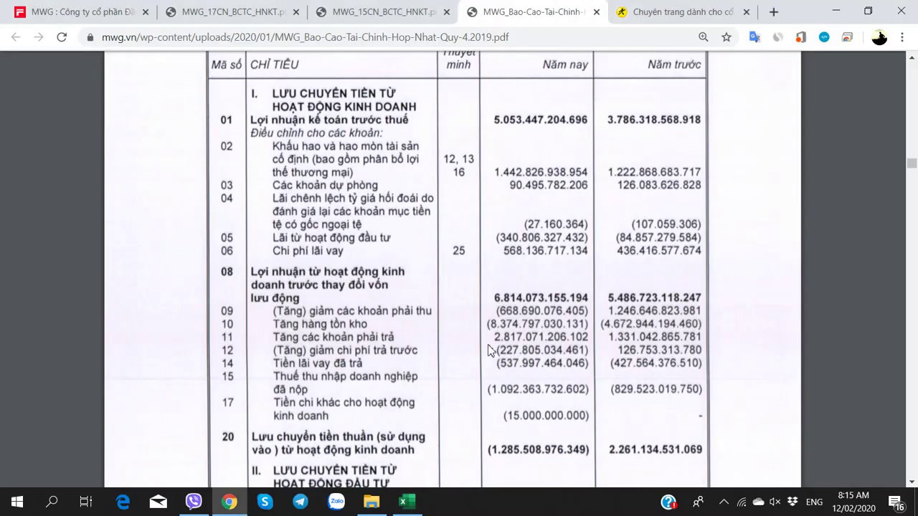
{"action": "key", "text": "alt+Tab"}
{"action": "key", "text": "Down"}
{"action": "key", "text": "alt+Tab"}
{"action": "key", "text": "alt+Tab"}
{"action": "key", "text": "alt+Tab"}
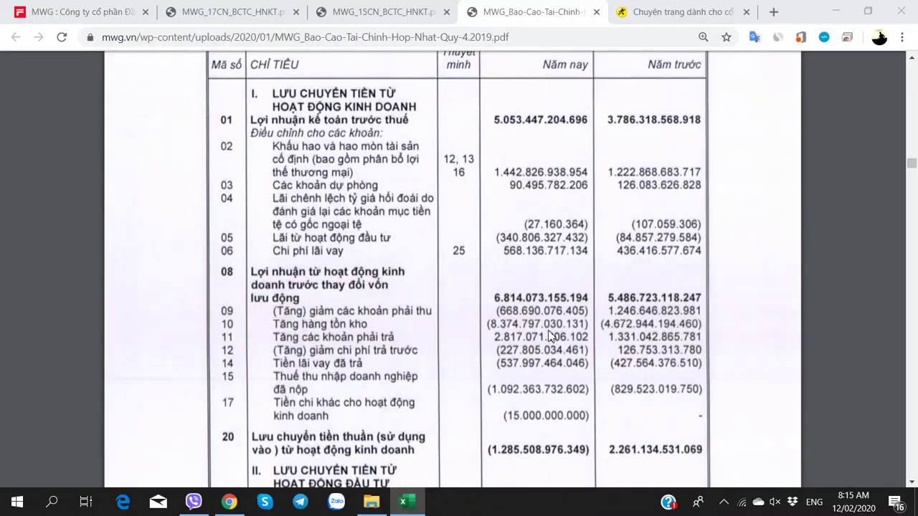
{"action": "key", "text": "alt+Tab"}
{"action": "type", "text": "-8"}
{"action": "key", "text": "alt+Tab"}
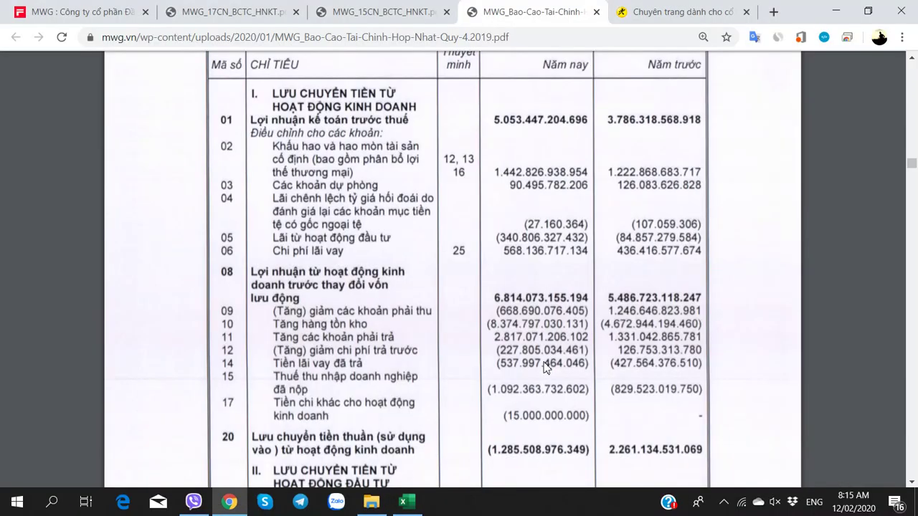
{"action": "key", "text": "alt+Tab"}
{"action": "type", "text": "374"}
Step: Compare the yearly inventory changes from 2019 back to 2014 along the "Hàn tồn kho" row
{"action": "key", "text": "Right"}
{"action": "key", "text": "Right"}
{"action": "key", "text": "Right"}
{"action": "key", "text": "Right"}
{"action": "key", "text": "Right"}
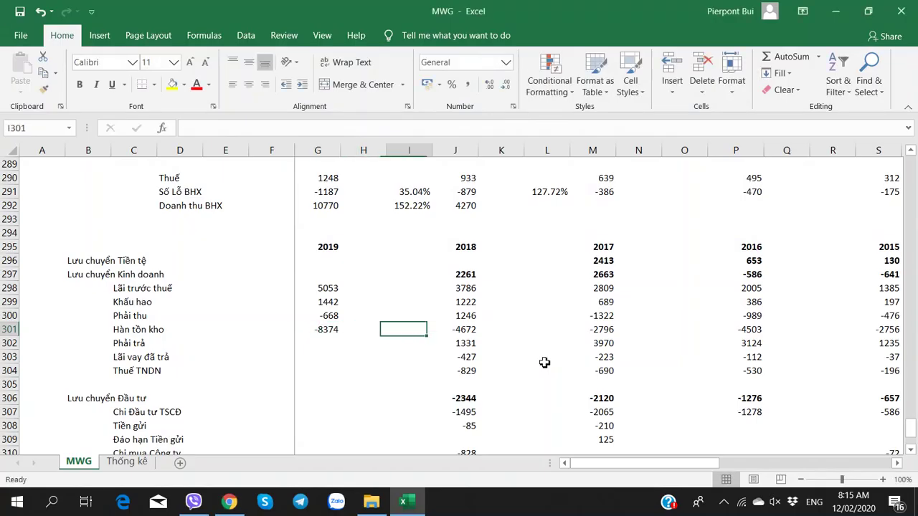
{"action": "key", "text": "Right"}
{"action": "key", "text": "Right"}
{"action": "key", "text": "Right"}
{"action": "key", "text": "Right"}
{"action": "key", "text": "Right"}
{"action": "key", "text": "Right"}
{"action": "key", "text": "Right"}
{"action": "key", "text": "Right"}
{"action": "key", "text": "Right"}
{"action": "key", "text": "Right"}
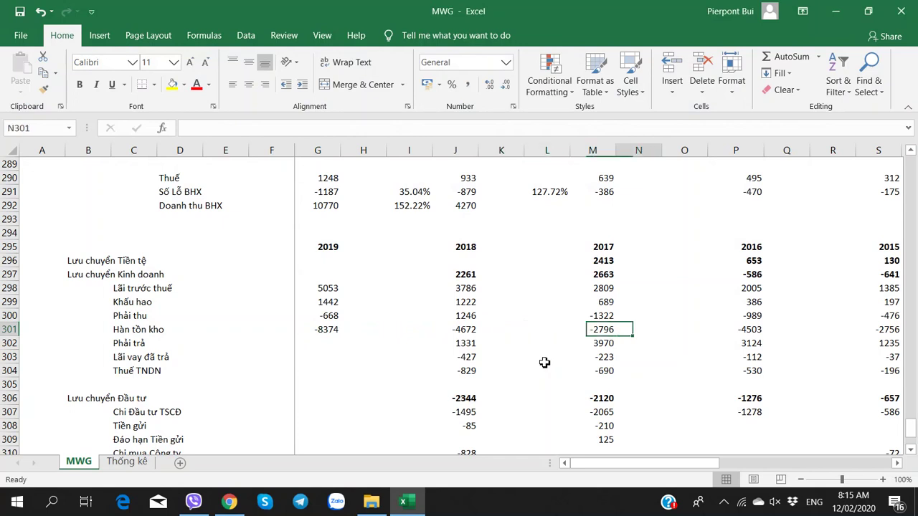
{"action": "key", "text": "Left"}
{"action": "key", "text": "Left"}
{"action": "key", "text": "Left"}
{"action": "key", "text": "Left"}
{"action": "key", "text": "Left"}
{"action": "key", "text": "Left"}
{"action": "key", "text": "Left"}
{"action": "key", "text": "Left"}
{"action": "key", "text": "Left"}
{"action": "key", "text": "Left"}
{"action": "key", "text": "Left"}
{"action": "key", "text": "Left"}
{"action": "key", "text": "Left"}
{"action": "key", "text": "Left"}
{"action": "key", "text": "Left"}
{"action": "key", "text": "Left"}
{"action": "key", "text": "Left"}
{"action": "key", "text": "Left"}
{"action": "key", "text": "Left"}
{"action": "key", "text": "Left"}
{"action": "key", "text": "Right"}
{"action": "key", "text": "Right"}
{"action": "key", "text": "Right"}
{"action": "key", "text": "Right"}
{"action": "key", "text": "Right"}
{"action": "key", "text": "Right"}
{"action": "key", "text": "Right"}
{"action": "key", "text": "Right"}
{"action": "key", "text": "Right"}
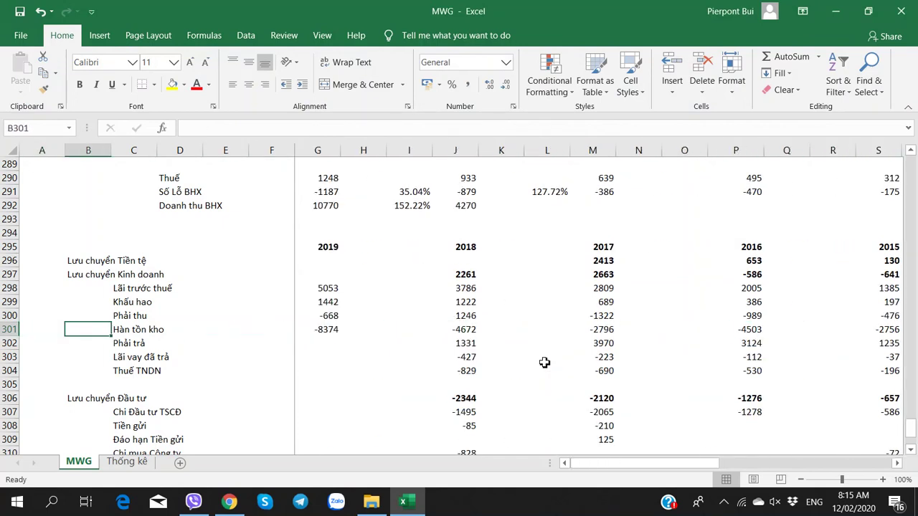
{"action": "key", "text": "Left"}
{"action": "key", "text": "Left"}
{"action": "key", "text": "Left"}
{"action": "key", "text": "Right"}
{"action": "key", "text": "Right"}
{"action": "key", "text": "Right"}
{"action": "key", "text": "Right"}
{"action": "key", "text": "Right"}
{"action": "key", "text": "Right"}
{"action": "key", "text": "Right"}
{"action": "key", "text": "Right"}
{"action": "key", "text": "Right"}
{"action": "key", "text": "Right"}
{"action": "key", "text": "Right"}
{"action": "key", "text": "Right"}
{"action": "key", "text": "Right"}
{"action": "key", "text": "Right"}
{"action": "key", "text": "Right"}
{"action": "key", "text": "Right"}
{"action": "key", "text": "Right"}
{"action": "key", "text": "Right"}
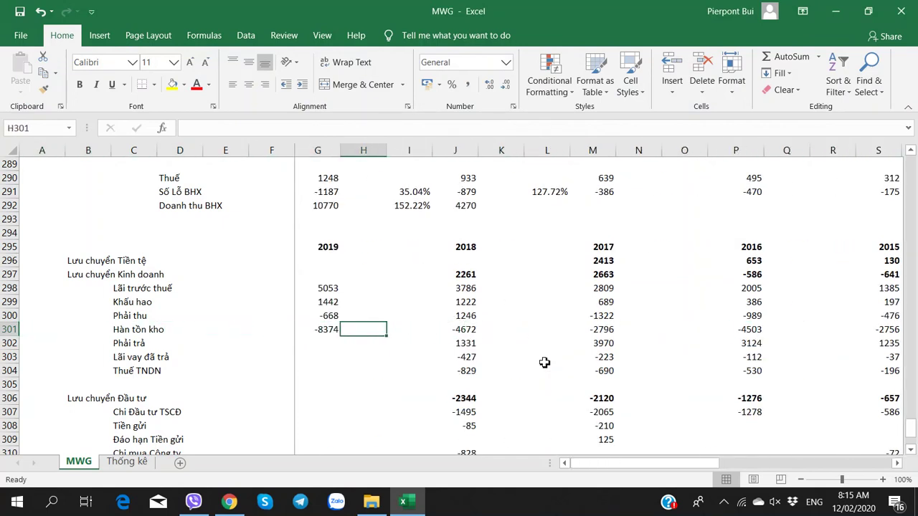
{"action": "key", "text": "Left"}
{"action": "key", "text": "Left"}
{"action": "key", "text": "Left"}
{"action": "key", "text": "Left"}
{"action": "key", "text": "Left"}
{"action": "key", "text": "Left"}
{"action": "key", "text": "Left"}
{"action": "key", "text": "Left"}
{"action": "key", "text": "Left"}
{"action": "key", "text": "Left"}
{"action": "key", "text": "Left"}
{"action": "key", "text": "Left"}
{"action": "key", "text": "Left"}
{"action": "key", "text": "Left"}
{"action": "key", "text": "Left"}
{"action": "key", "text": "Left"}
{"action": "key", "text": "Left"}
{"action": "key", "text": "Left"}
{"action": "key", "text": "Left"}
{"action": "key", "text": "Left"}
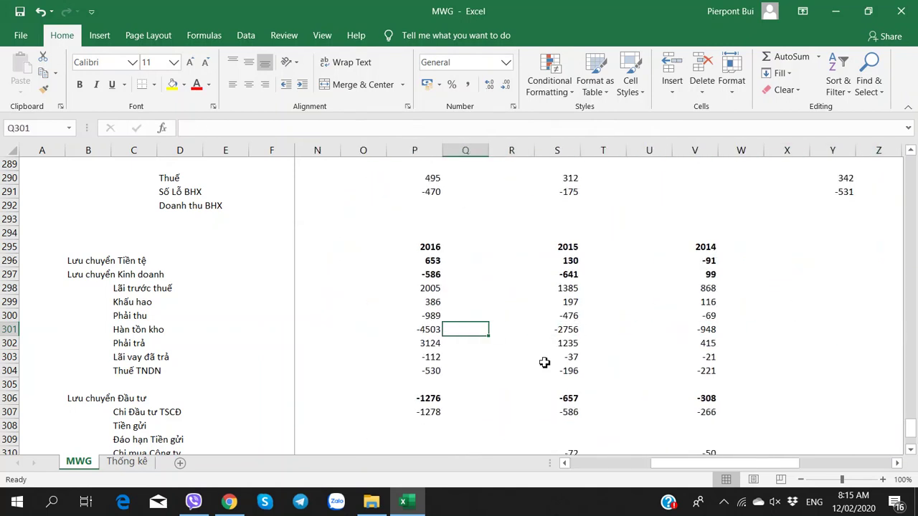
{"action": "key", "text": "Left"}
{"action": "key", "text": "Left"}
{"action": "key", "text": "Left"}
{"action": "key", "text": "Left"}
{"action": "key", "text": "Right"}
{"action": "key", "text": "Right"}
{"action": "key", "text": "Right"}
{"action": "key", "text": "Right"}
{"action": "key", "text": "Right"}
{"action": "key", "text": "Right"}
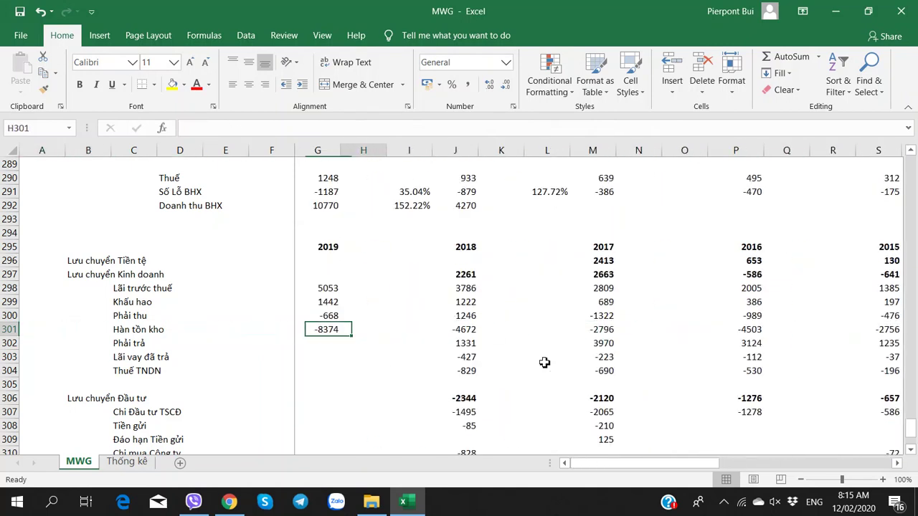
Step: Look up the 2019 increase in payables in the Q4 2019 report and enter 2817 for 2019 "Phải trả" in G302
{"action": "key", "text": "Down"}
{"action": "key", "text": "alt+Tab"}
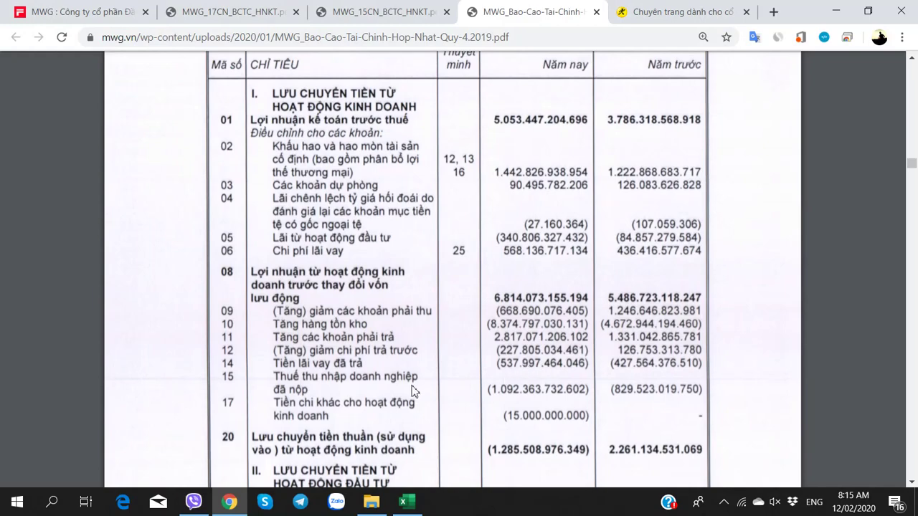
{"action": "key", "text": "alt+Tab"}
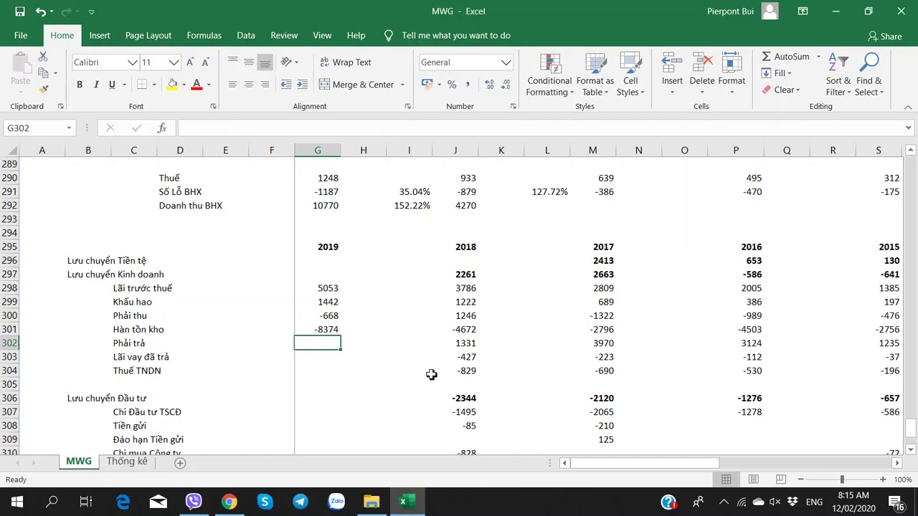
{"action": "key", "text": "alt+Tab"}
{"action": "key", "text": "alt+Tab"}
{"action": "type", "text": "2817"}
{"action": "key", "text": "Tab"}
{"action": "key", "text": "Return"}
Step: Look up the 2019 interest paid in the Q4 2019 report and enter -537 for 2019 "Lãi vay đã trả" in G303
{"action": "key", "text": "alt+Tab"}
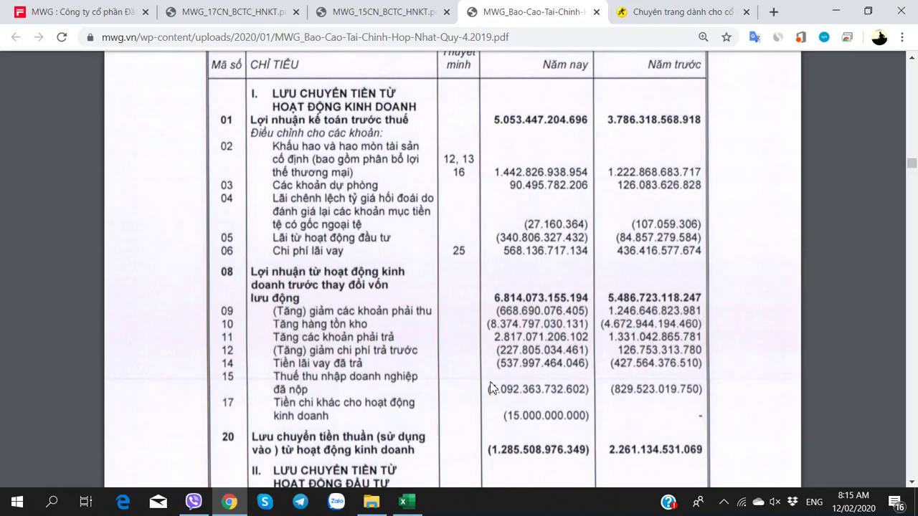
{"action": "key", "text": "alt+Tab"}
{"action": "scroll", "coordinate": [755, 316], "scroll_direction": "up", "scroll_amount": 2}
{"action": "scroll", "coordinate": [755, 315], "scroll_direction": "down", "scroll_amount": 2}
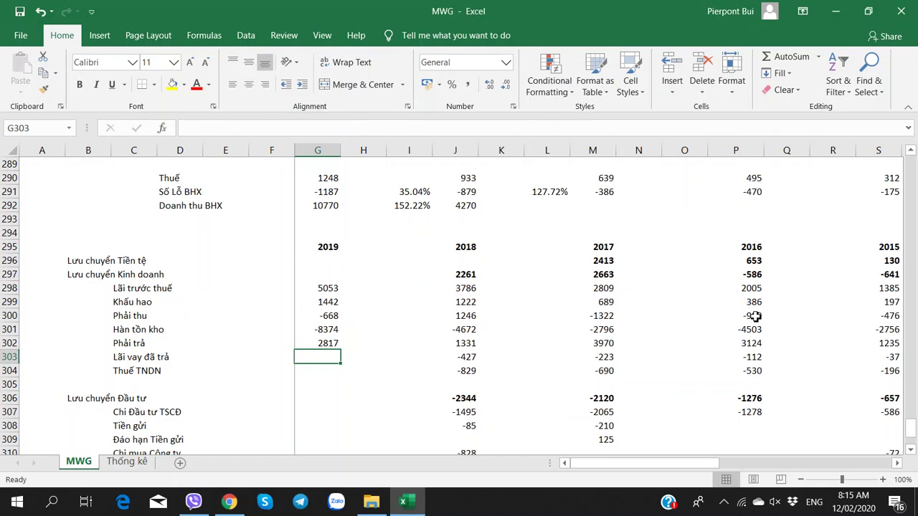
{"action": "key", "text": "alt+Tab"}
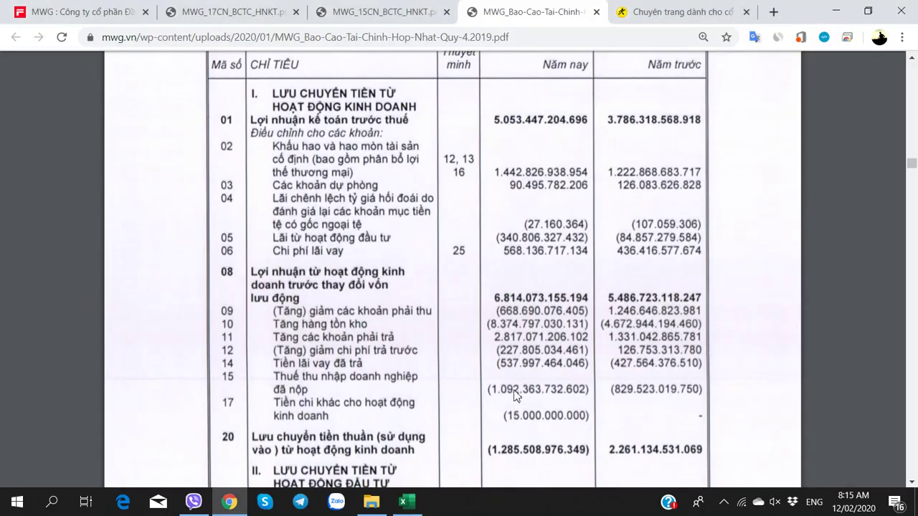
{"action": "key", "text": "alt+Tab"}
{"action": "type", "text": "-537"}
{"action": "key", "text": "ctrl+Return"}
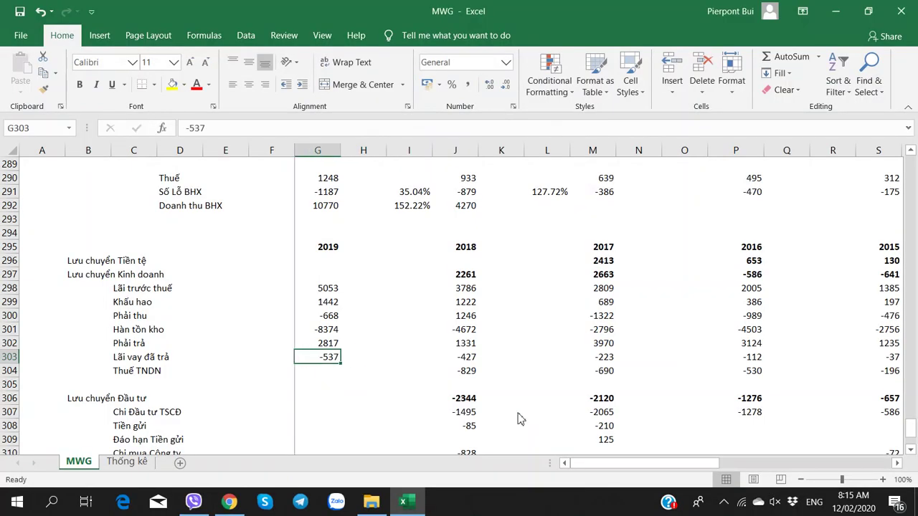
Step: Look up the 2019 corporate income tax paid in the Q4 2019 report and enter -1092 for 2019 "Thuế TNDN" in G304
{"action": "key", "text": "alt+Tab"}
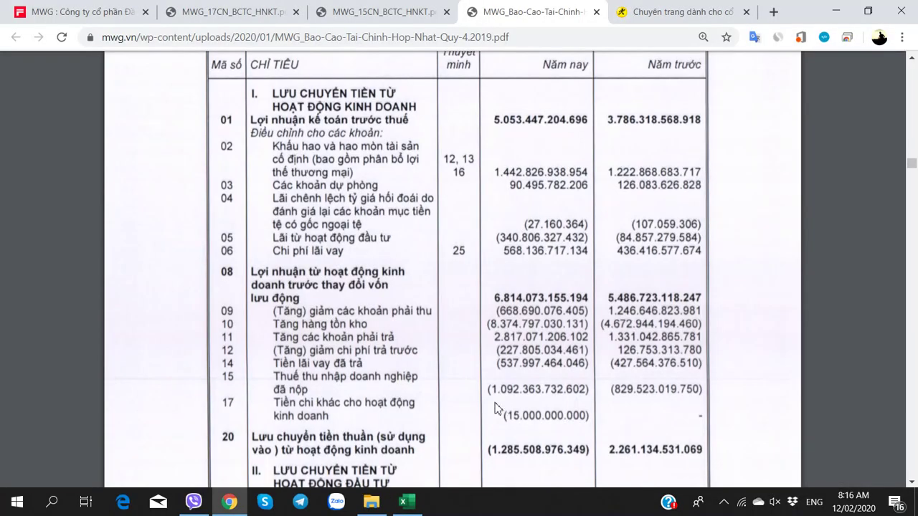
{"action": "key", "text": "alt+Tab"}
{"action": "key", "text": "Down"}
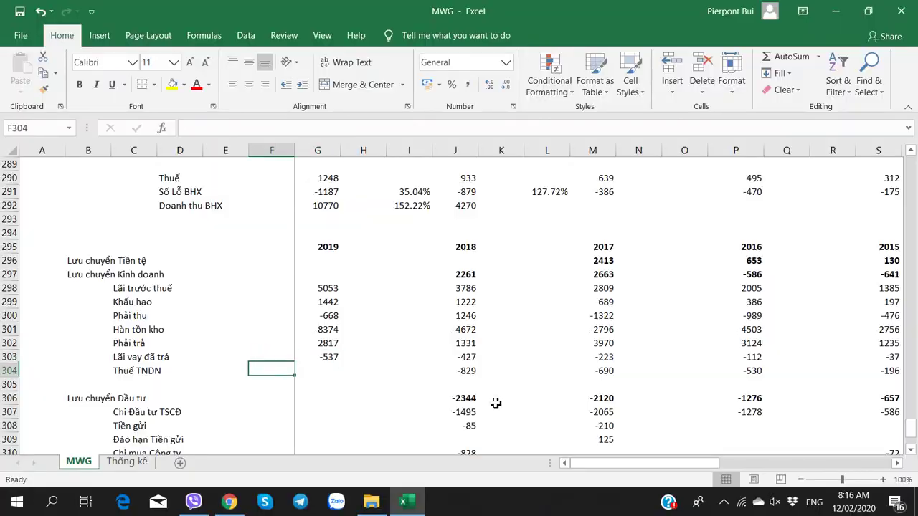
{"action": "key", "text": "alt+Tab"}
{"action": "key", "text": "alt+Tab"}
{"action": "type", "text": "-1"}
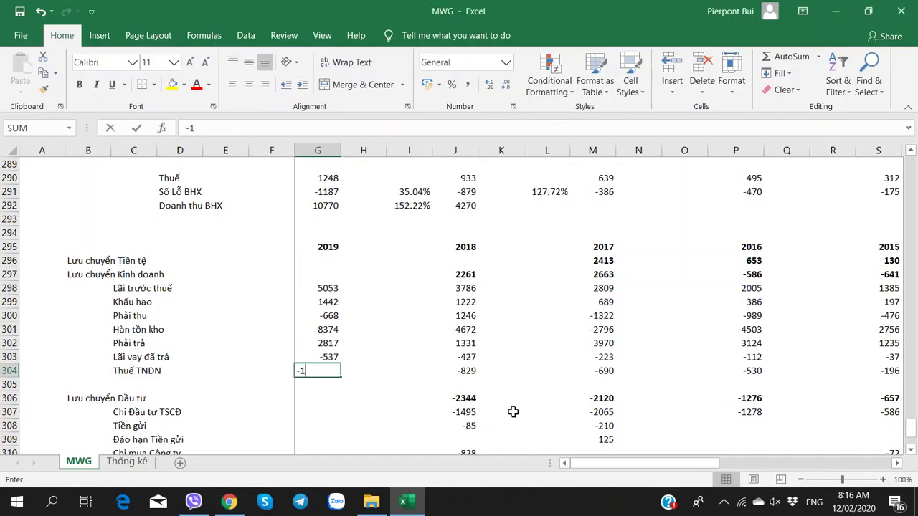
{"action": "type", "text": "092"}
{"action": "key", "text": "Right"}
{"action": "key", "text": "Left"}
{"action": "key", "text": "Up"}
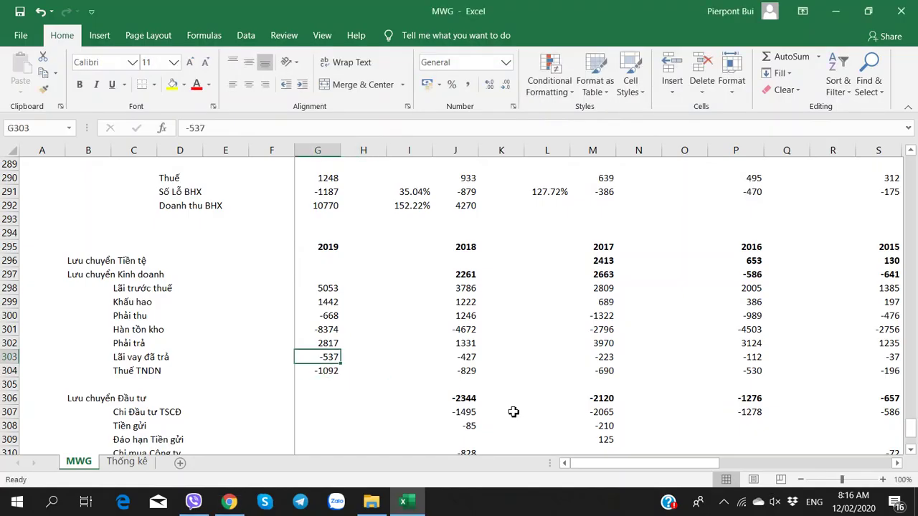
Step: Look up the 2019 net operating cash flow in the Q4 2019 report and enter -1285 for "Lưu chuyển Kinh doanh" in G297
{"action": "key", "text": "Up"}
{"action": "key", "text": "Up"}
{"action": "key", "text": "Up"}
{"action": "key", "text": "Up"}
{"action": "key", "text": "Up"}
{"action": "key", "text": "Up"}
{"action": "key", "text": "alt+Tab"}
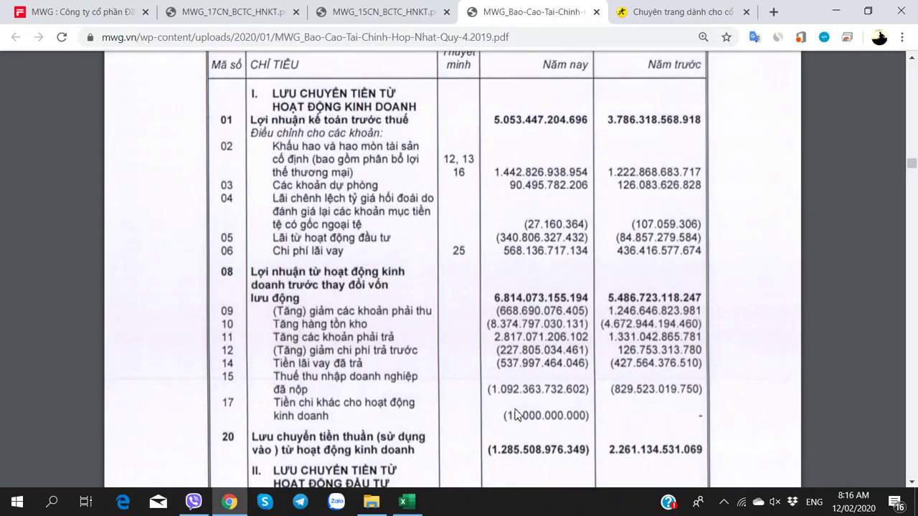
{"action": "key", "text": "alt+Tab"}
{"action": "key", "text": "alt+Tab"}
{"action": "key", "text": "alt+Tab"}
{"action": "type", "text": "-1285"}
{"action": "key", "text": "ctrl+Return"}
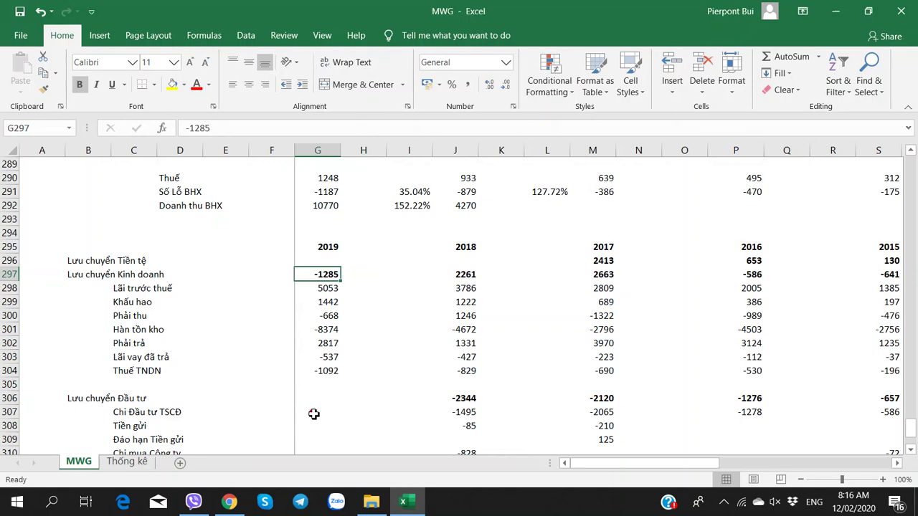
{"action": "key", "text": "Down"}
{"action": "key", "text": "Down"}
{"action": "left_click", "coordinate": [334, 402]}
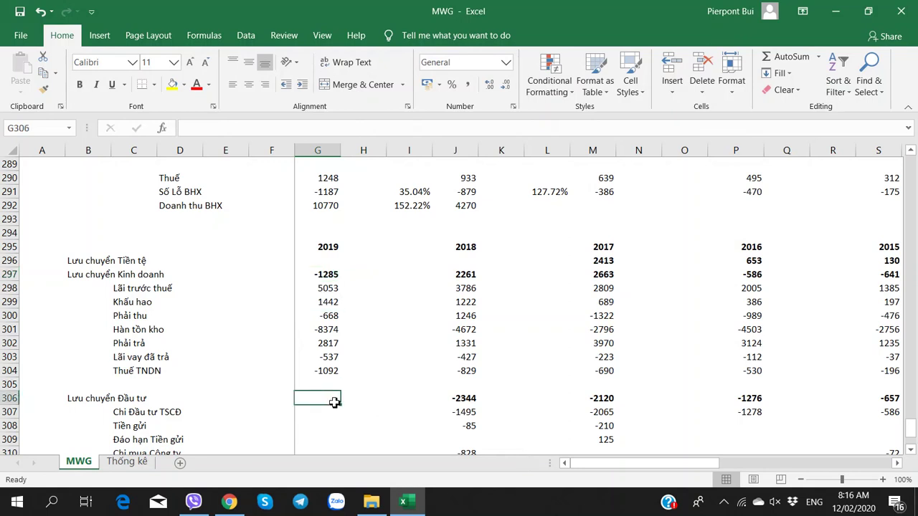
{"action": "left_click", "coordinate": [334, 332]}
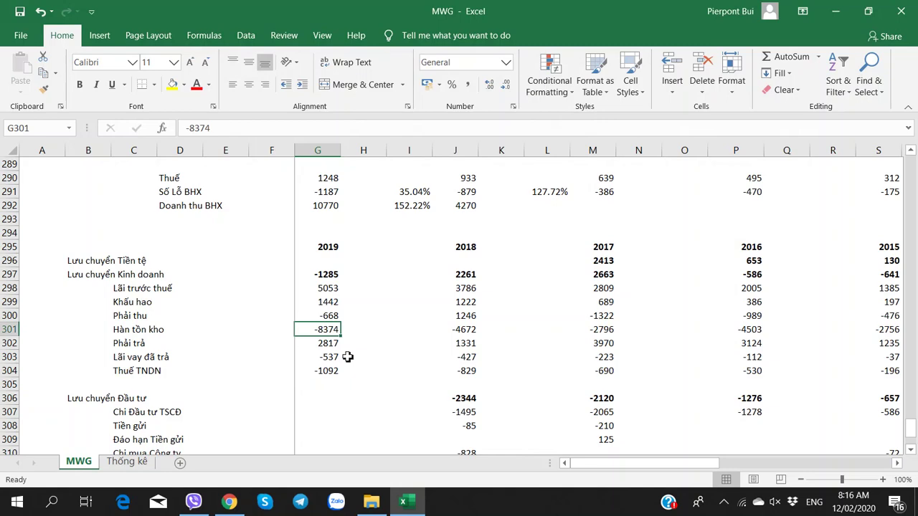
{"action": "scroll", "coordinate": [347, 357], "scroll_direction": "up", "scroll_amount": 9}
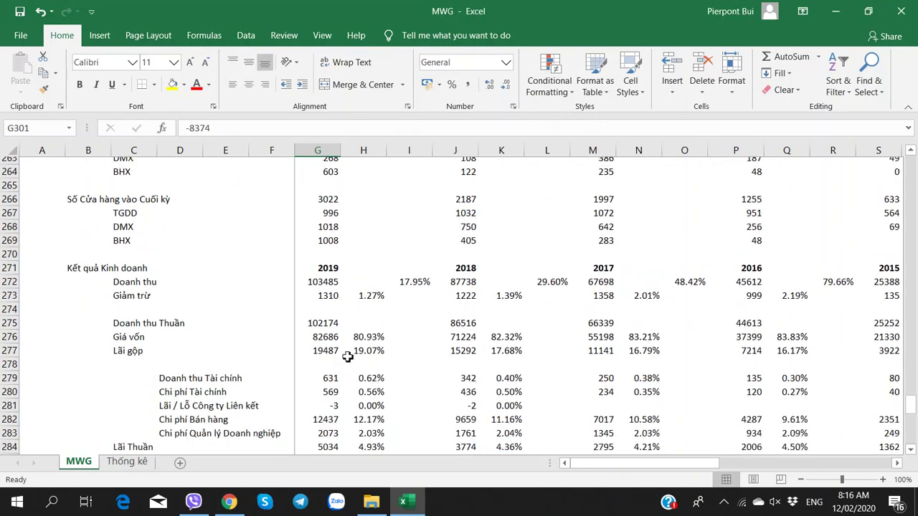
{"action": "scroll", "coordinate": [347, 356], "scroll_direction": "down", "scroll_amount": 9}
{"action": "scroll", "coordinate": [347, 356], "scroll_direction": "down", "scroll_amount": 3}
Step: Look up the 2019 fixed asset purchases in the Q4 2019 report and enter -3066 for "Chi Đầu tư TSCĐ" in G307
{"action": "left_click", "coordinate": [317, 322]}
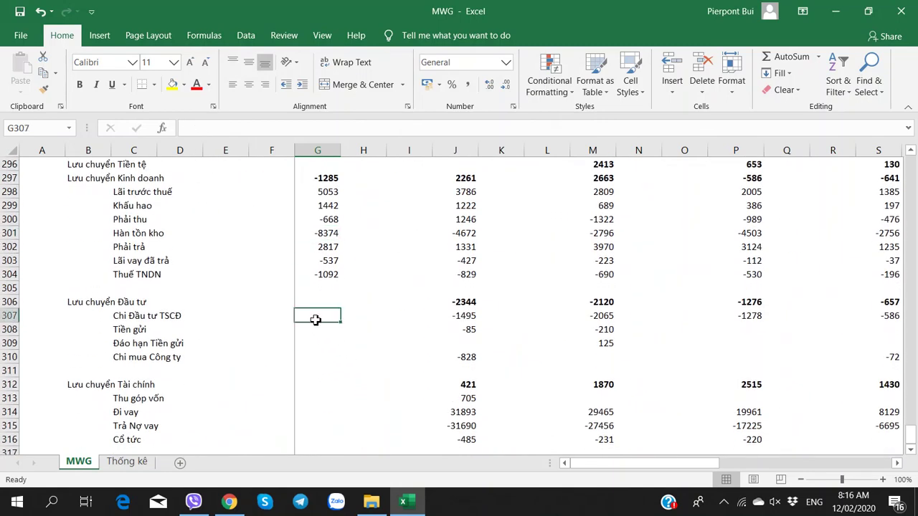
{"action": "key", "text": "alt+Tab"}
{"action": "scroll", "coordinate": [427, 337], "scroll_direction": "down", "scroll_amount": 2}
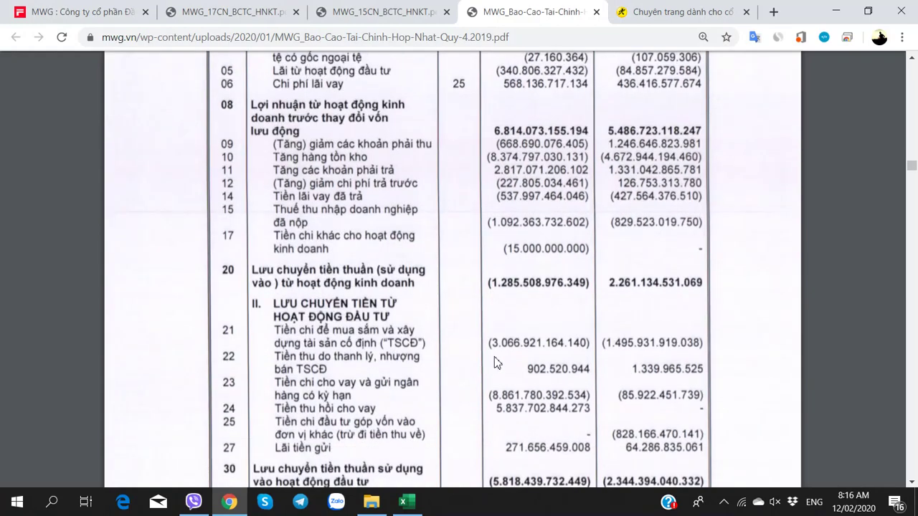
{"action": "key", "text": "alt+Tab"}
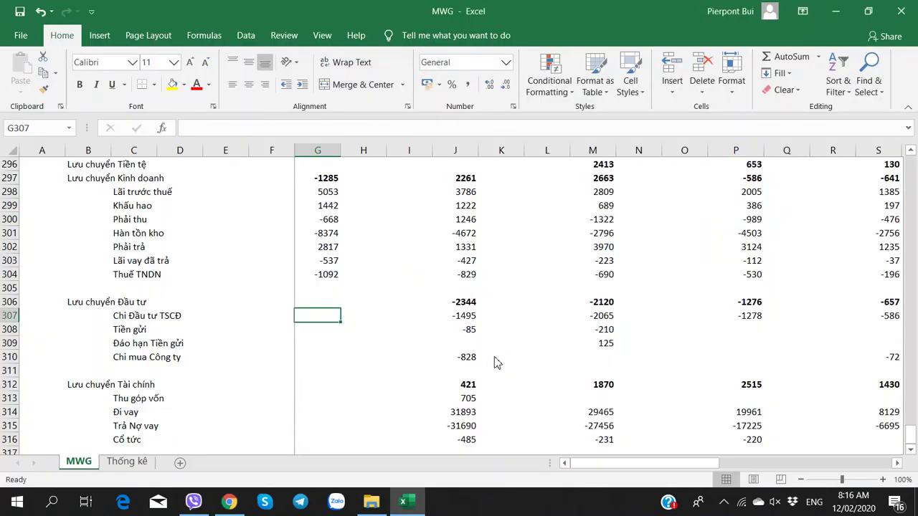
{"action": "key", "text": "alt+Tab"}
{"action": "key", "text": "alt+Tab"}
{"action": "type", "text": "-30"}
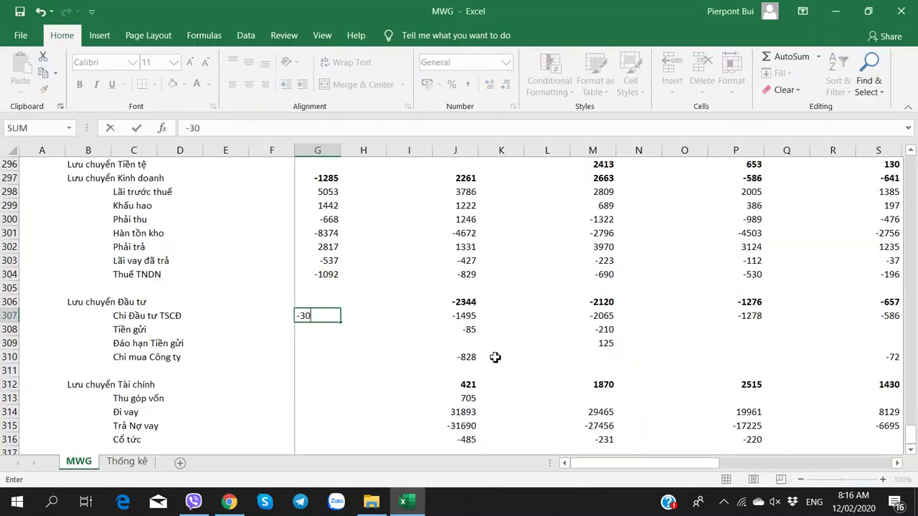
{"action": "type", "text": "66"}
{"action": "key", "text": "Right"}
Step: Compare the yearly fixed asset spending between 2016 and 2019 along the "Chi Đầu tư TSCĐ" row
{"action": "key", "text": "Right"}
{"action": "key", "text": "Right"}
{"action": "key", "text": "Right"}
{"action": "key", "text": "Right"}
{"action": "key", "text": "Right"}
{"action": "key", "text": "Right"}
{"action": "key", "text": "Right"}
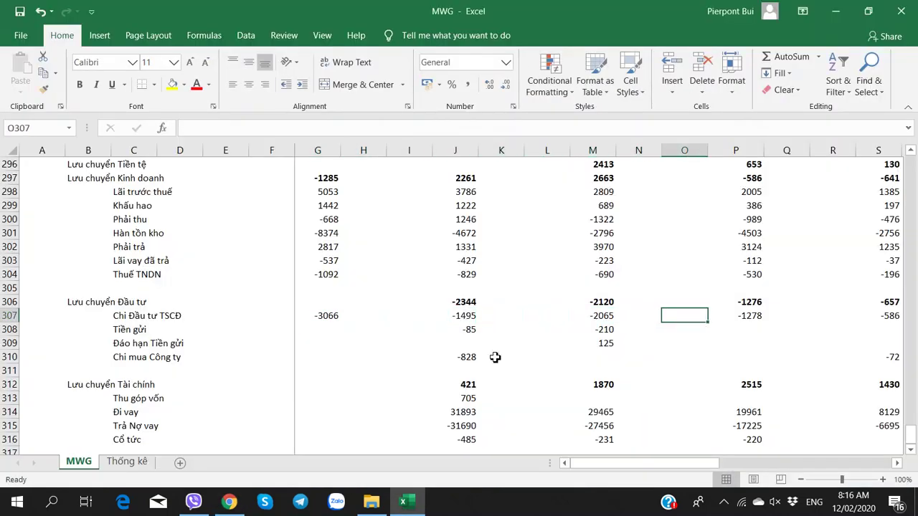
{"action": "key", "text": "Right"}
{"action": "key", "text": "Left"}
{"action": "key", "text": "Left"}
{"action": "key", "text": "Left"}
{"action": "key", "text": "Left"}
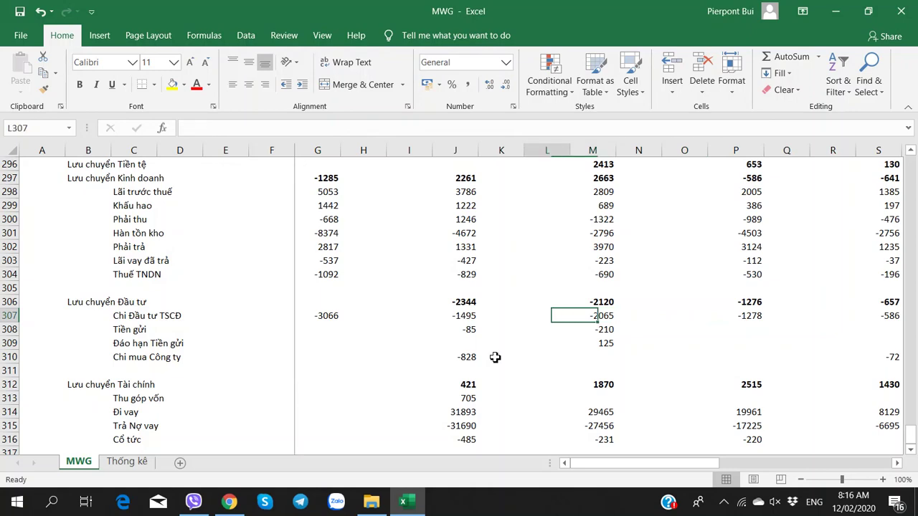
{"action": "key", "text": "Left"}
{"action": "key", "text": "Left"}
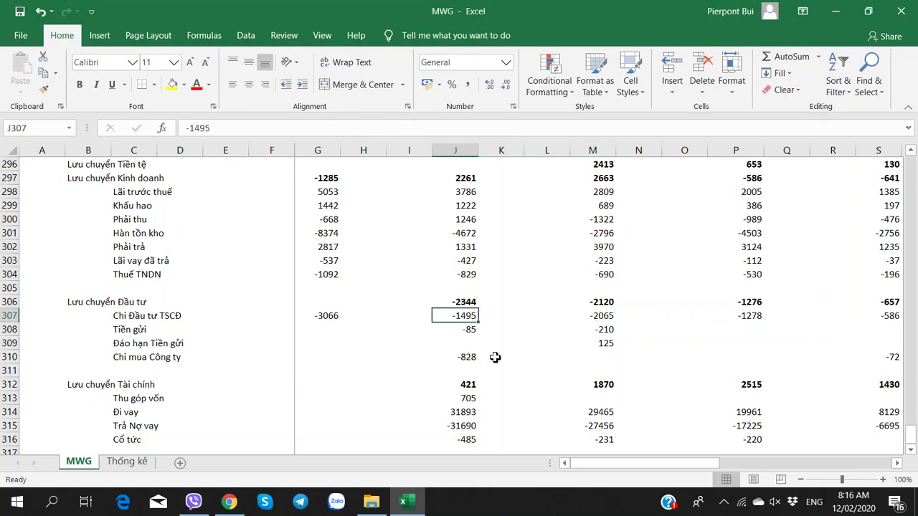
{"action": "key", "text": "Left"}
{"action": "key", "text": "Left"}
{"action": "key", "text": "Left"}
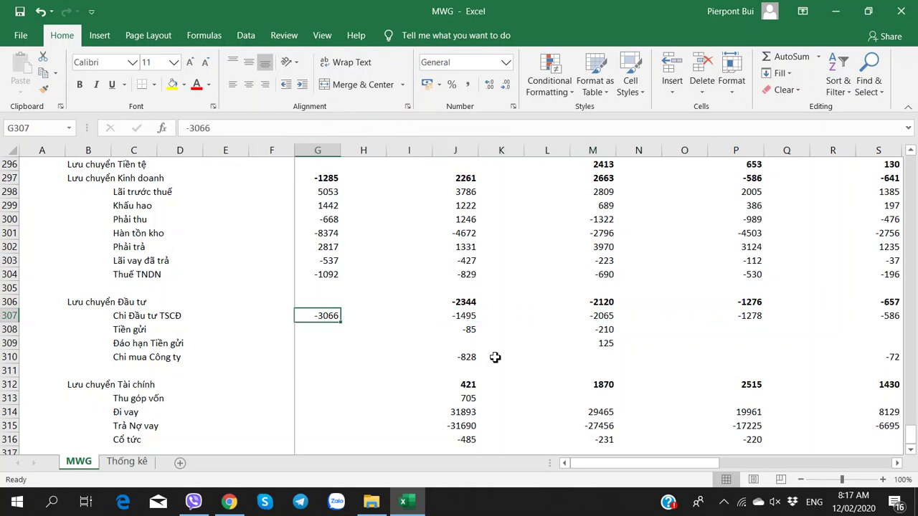
Step: Look up the 2019 loans and term deposits paid out in the Q4 2019 report and enter -8861 for "Tiền gửi" in G308
{"action": "key", "text": "Down"}
{"action": "key", "text": "alt+Tab"}
{"action": "key", "text": "alt+Tab"}
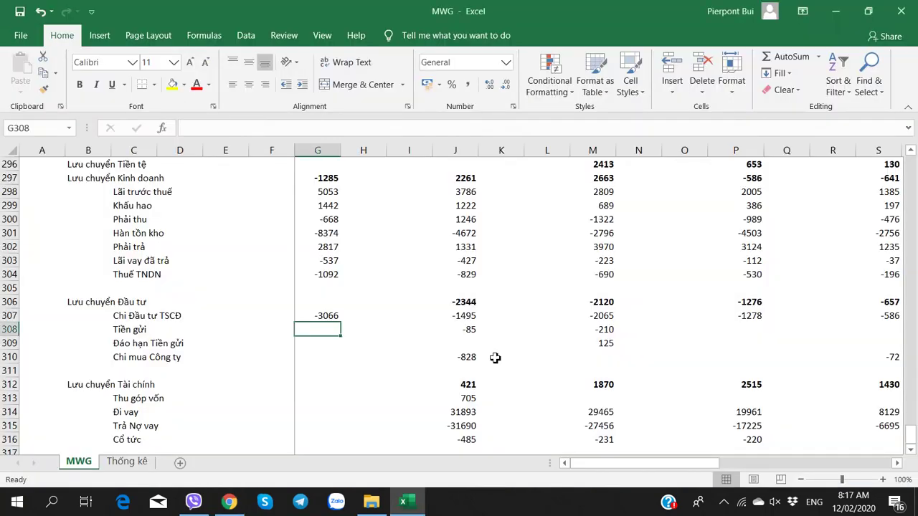
{"action": "key", "text": "alt+Tab"}
{"action": "key", "text": "alt+Tab"}
{"action": "key", "text": "alt+Tab"}
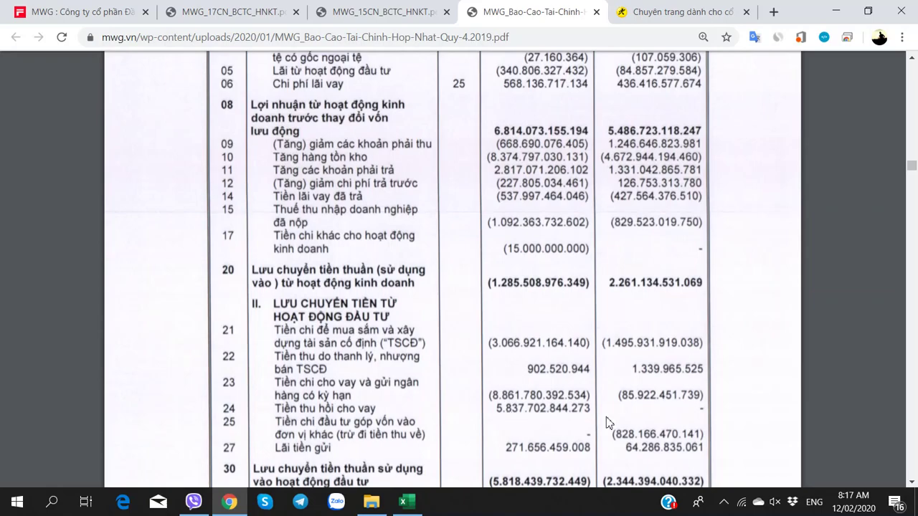
{"action": "key", "text": "alt+Tab"}
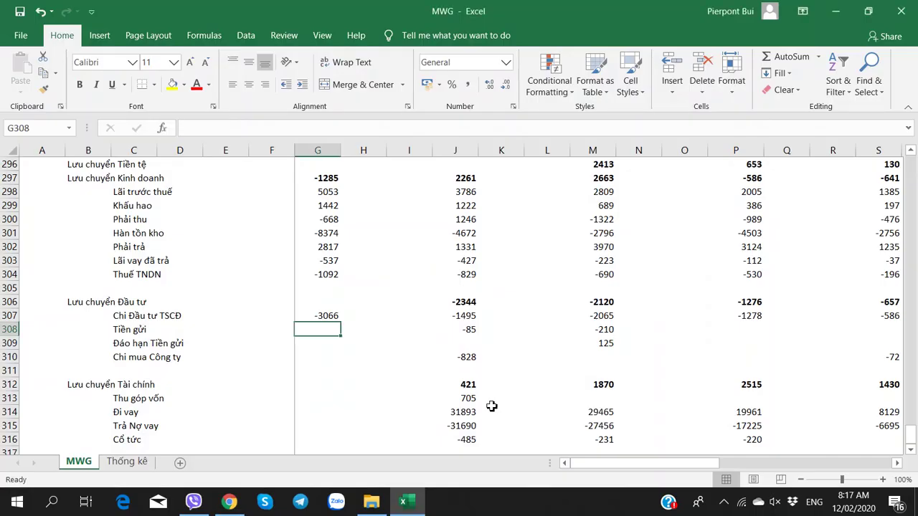
{"action": "key", "text": "alt+Tab"}
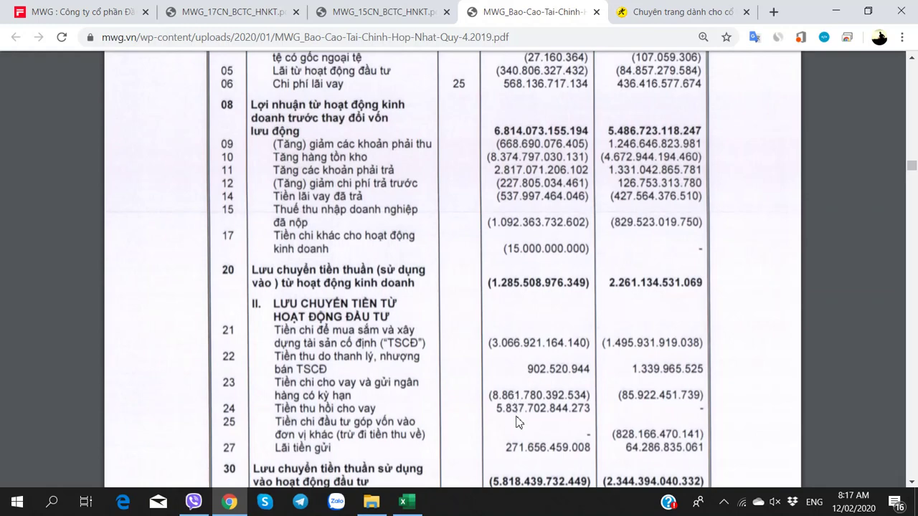
{"action": "key", "text": "alt+Tab"}
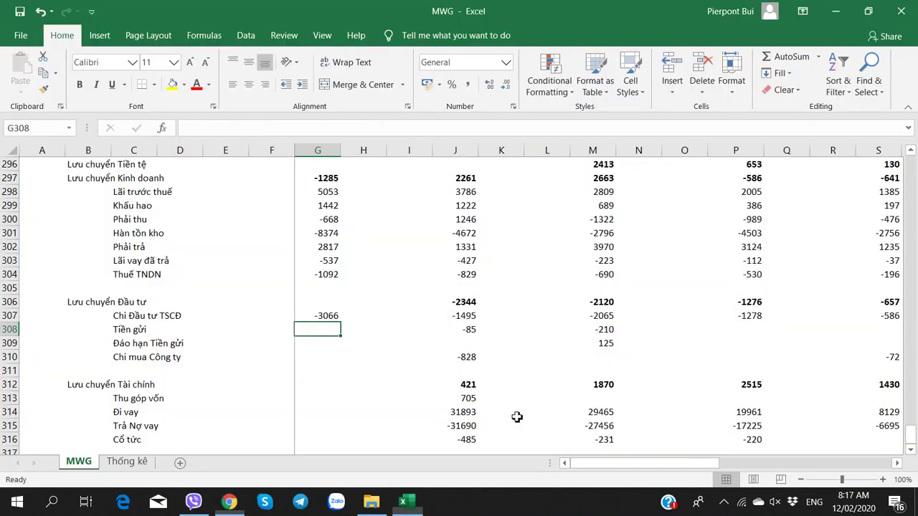
{"action": "type", "text": "-88"}
{"action": "key", "text": "alt+Tab"}
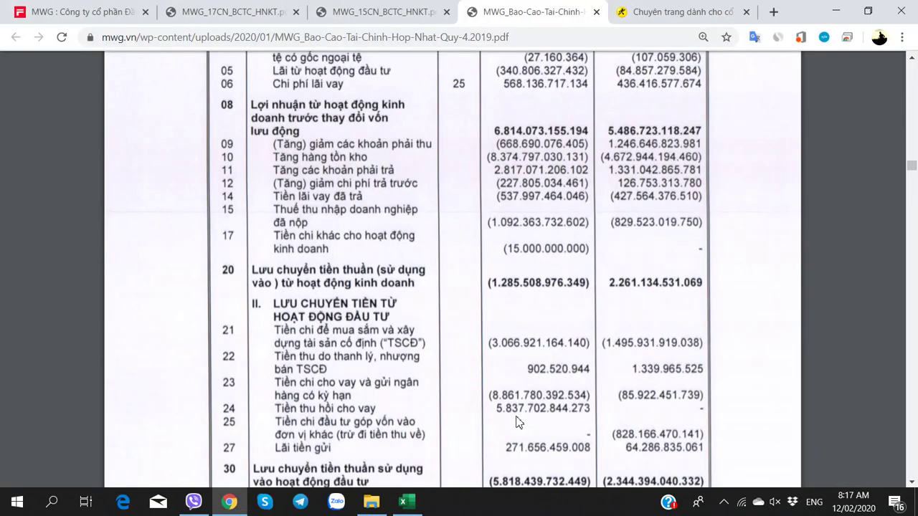
{"action": "key", "text": "alt+Tab"}
{"action": "type", "text": "61"}
{"action": "key", "text": "Tab"}
{"action": "key", "text": "Return"}
Step: Look up the 2019 loan collections in the Q4 2019 report and enter 5837 for "Đáo hạn Tiền gửi" in G309
{"action": "key", "text": "alt+Tab"}
{"action": "key", "text": "alt+Tab"}
{"action": "type", "text": "58"}
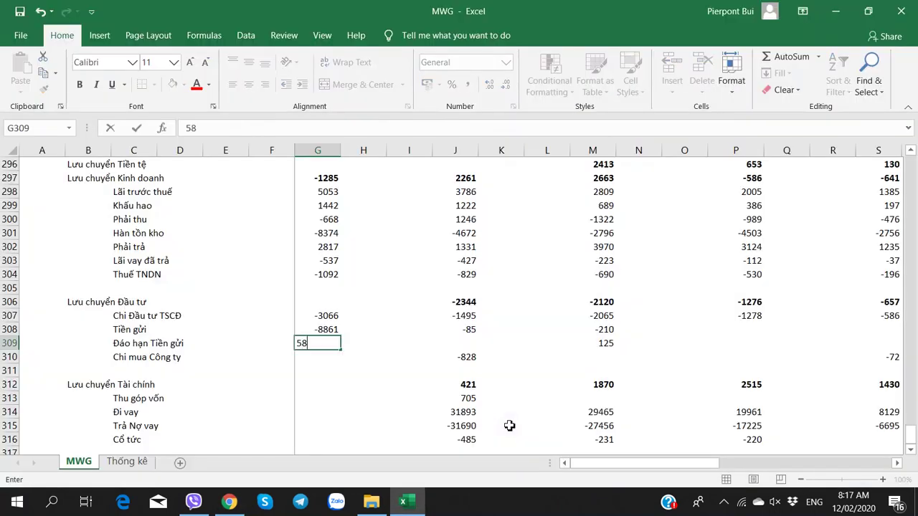
{"action": "type", "text": "37"}
{"action": "key", "text": "Tab"}
{"action": "key", "text": "Left"}
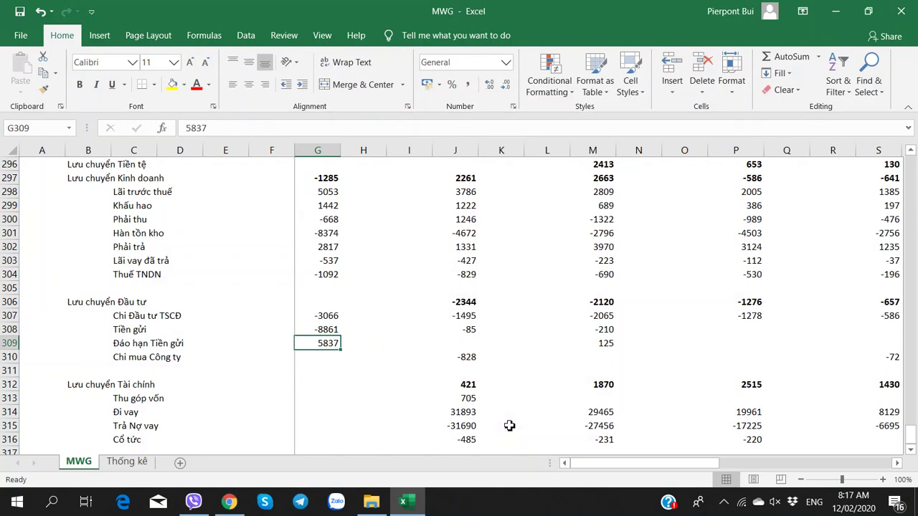
Step: Look up the 2019 net investing cash flow in the Q4 2019 report and enter -5818 in bold for "Lưu chuyển Đầu tư" in G306
{"action": "key", "text": "Down"}
{"action": "key", "text": "alt+Tab"}
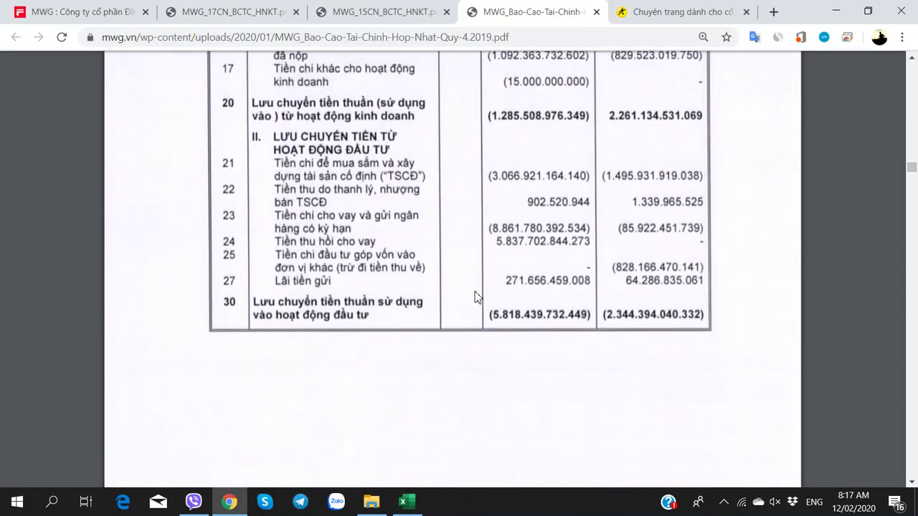
{"action": "key", "text": "alt+Tab"}
{"action": "left_click", "coordinate": [334, 305]}
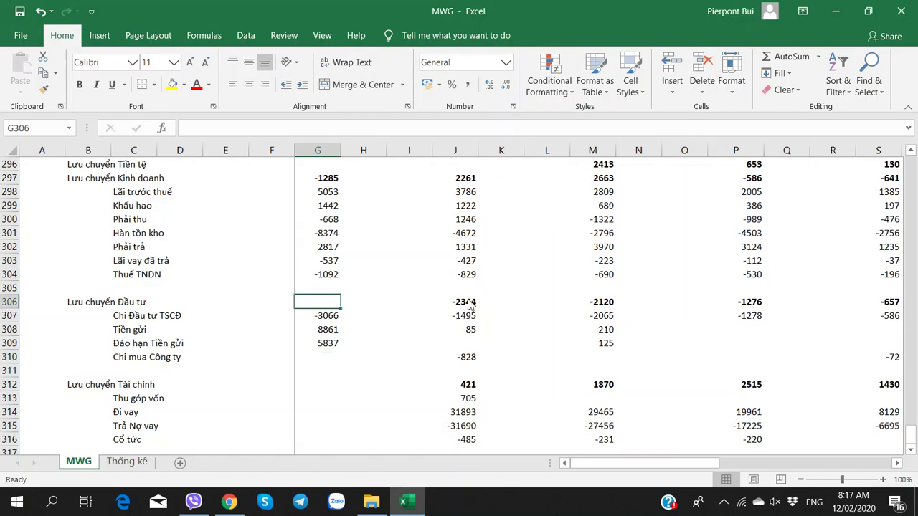
{"action": "key", "text": "alt+Tab"}
{"action": "key", "text": "alt+Tab"}
{"action": "type", "text": "-58"}
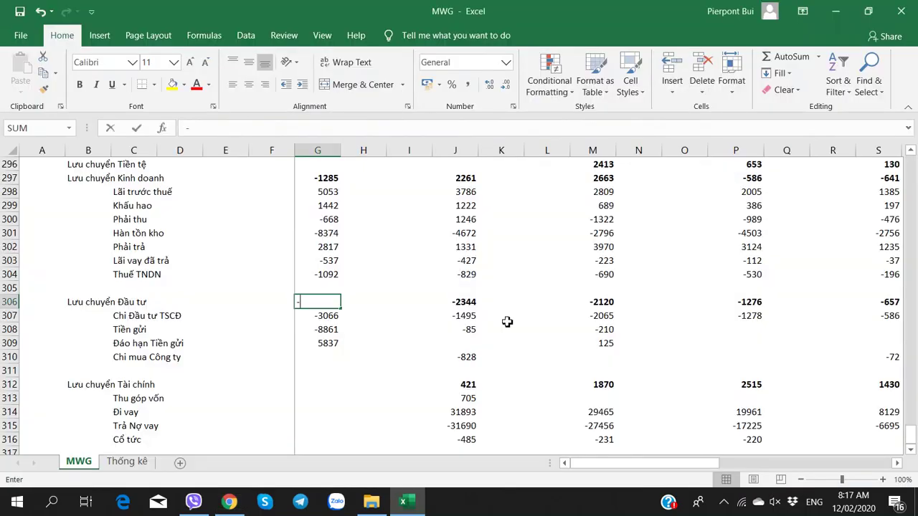
{"action": "key", "text": "alt+Tab"}
{"action": "key", "text": "alt+Tab"}
{"action": "type", "text": "18"}
{"action": "key", "text": "Tab"}
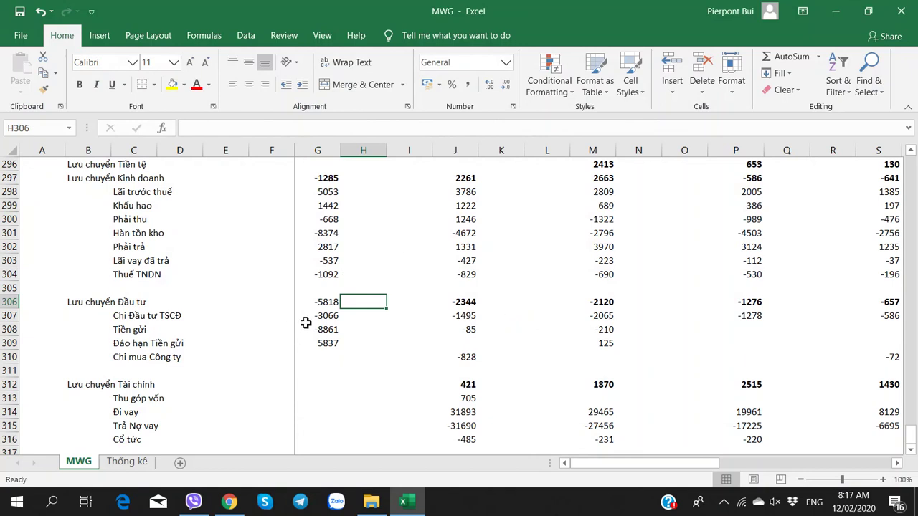
{"action": "left_click", "coordinate": [327, 302]}
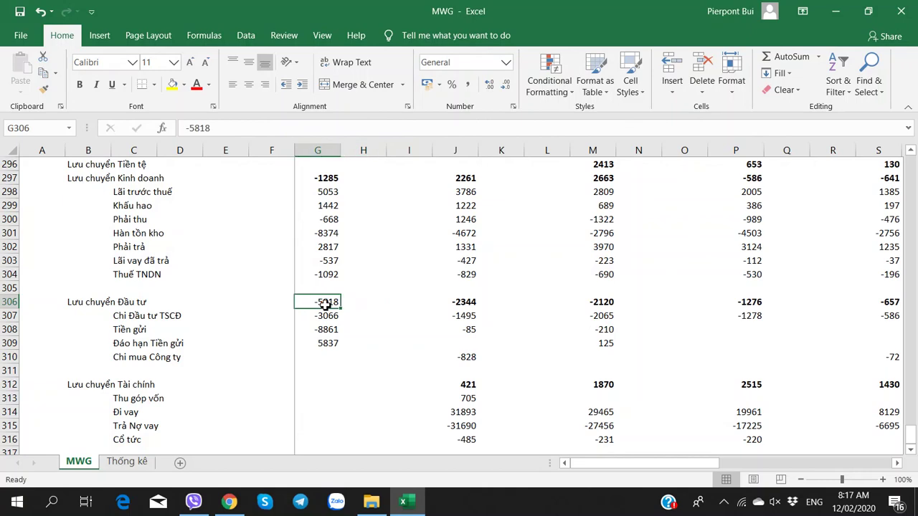
Step: Look up the 2019 share issue proceeds in the Q4 2019 report and enter 90 for "Thu góp vốn" in G313
{"action": "left_click", "coordinate": [319, 399]}
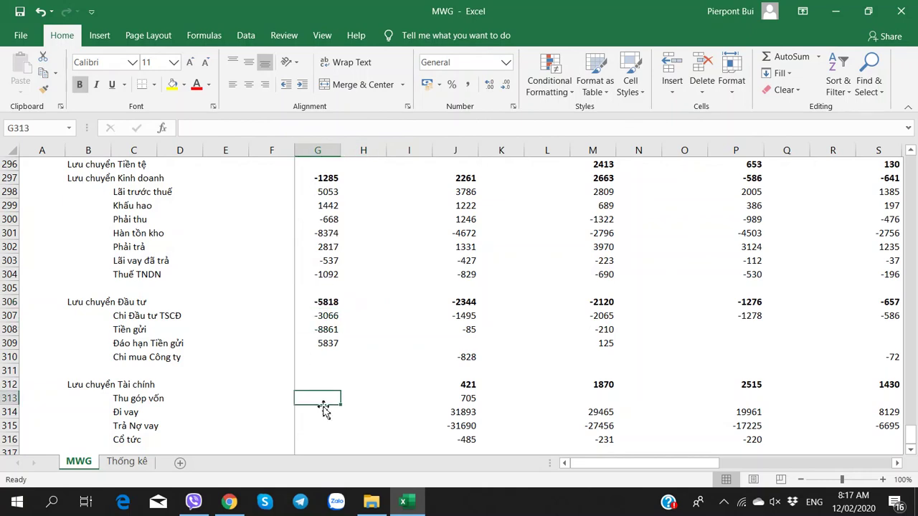
{"action": "key", "text": "alt+Tab"}
{"action": "scroll", "coordinate": [378, 402], "scroll_direction": "down", "scroll_amount": 5}
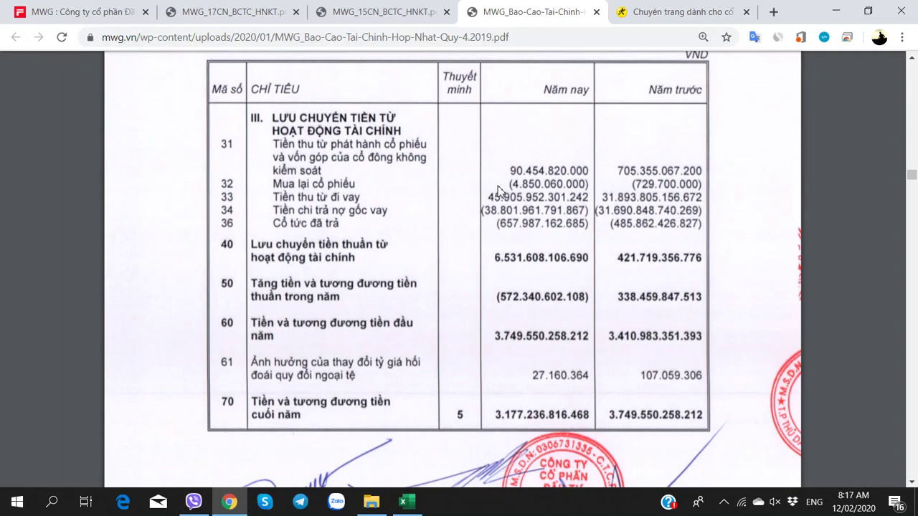
{"action": "key", "text": "alt+Tab"}
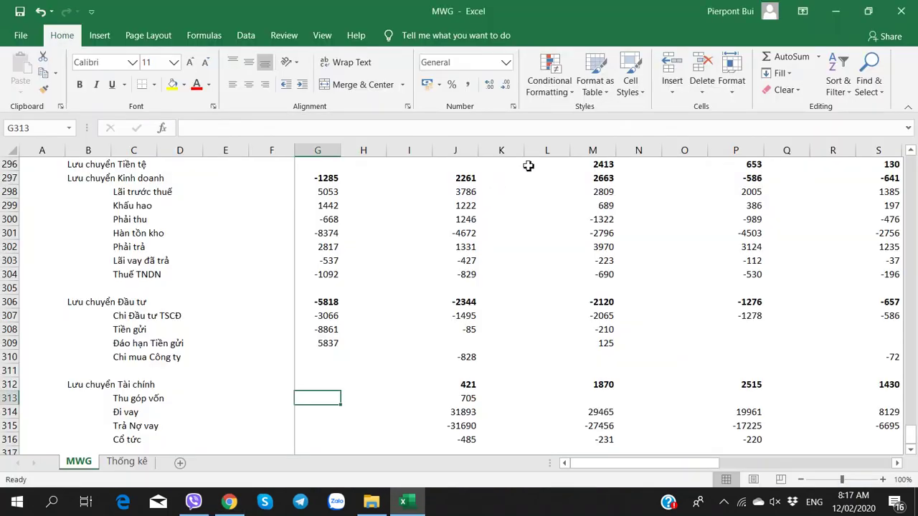
{"action": "key", "text": "alt+Tab"}
{"action": "key", "text": "alt+Tab"}
{"action": "type", "text": "9"}
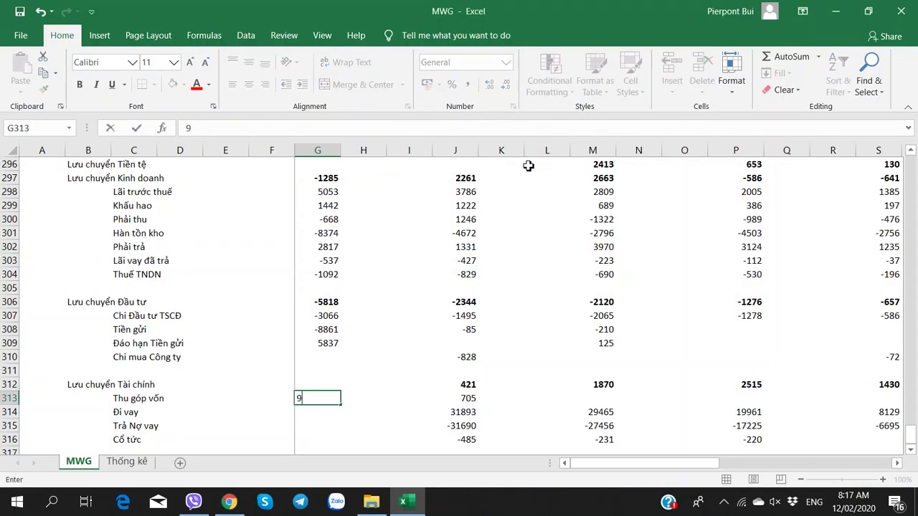
{"action": "type", "text": "0"}
{"action": "key", "text": "Tab"}
Step: Look up the 2017 share issue proceeds in the 2017 report and enter 92 without bold for "Thu góp vốn" in M313
{"action": "key", "text": "alt+Tab"}
{"action": "key", "text": "ctrl+2"}
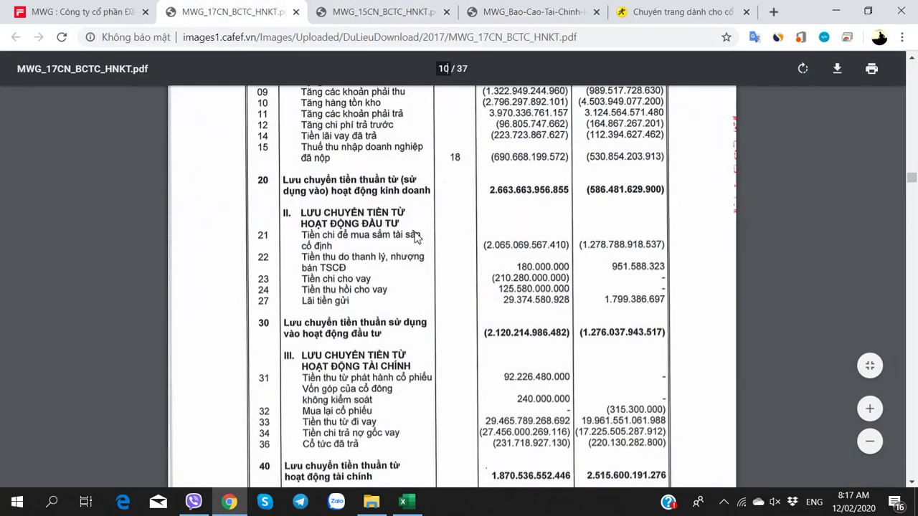
{"action": "key", "text": "alt+Tab"}
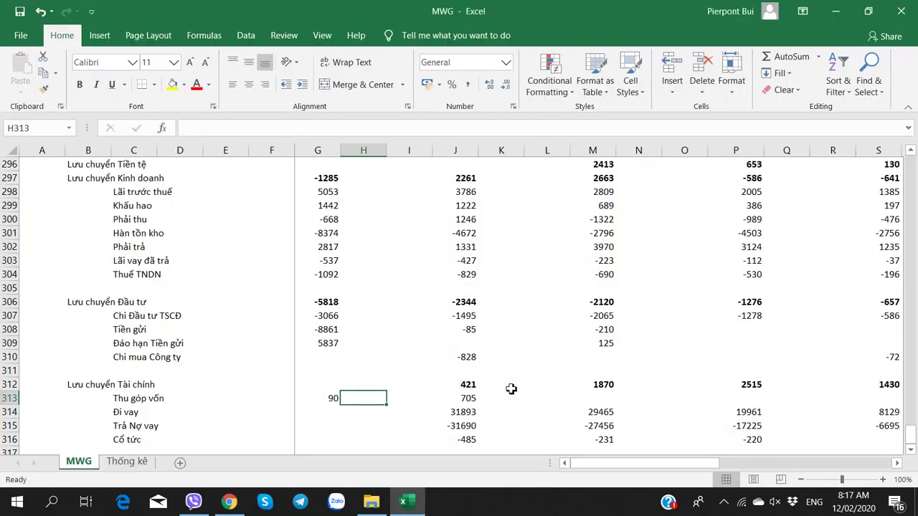
{"action": "left_click", "coordinate": [594, 402]}
{"action": "type", "text": "92"}
{"action": "key", "text": "Tab"}
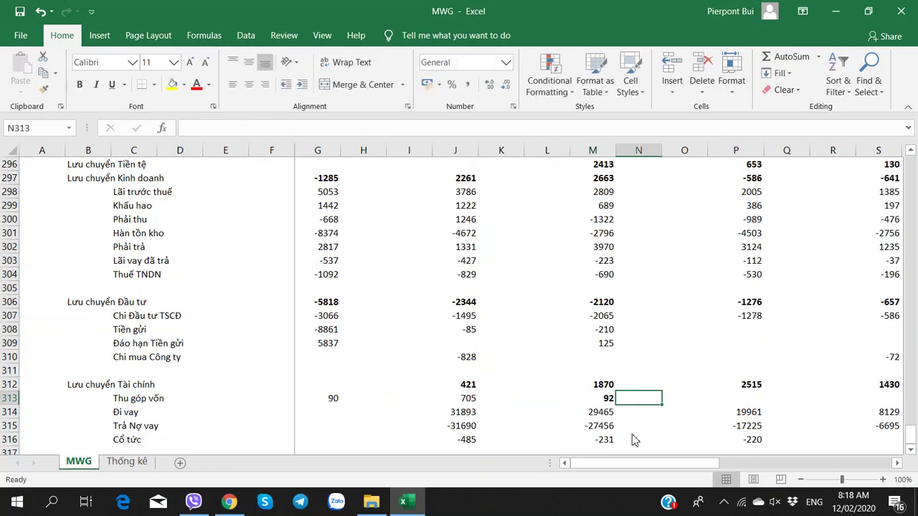
{"action": "key", "text": "alt+Tab"}
{"action": "key", "text": "alt+Tab"}
{"action": "key", "text": "Left"}
{"action": "key", "text": "Left"}
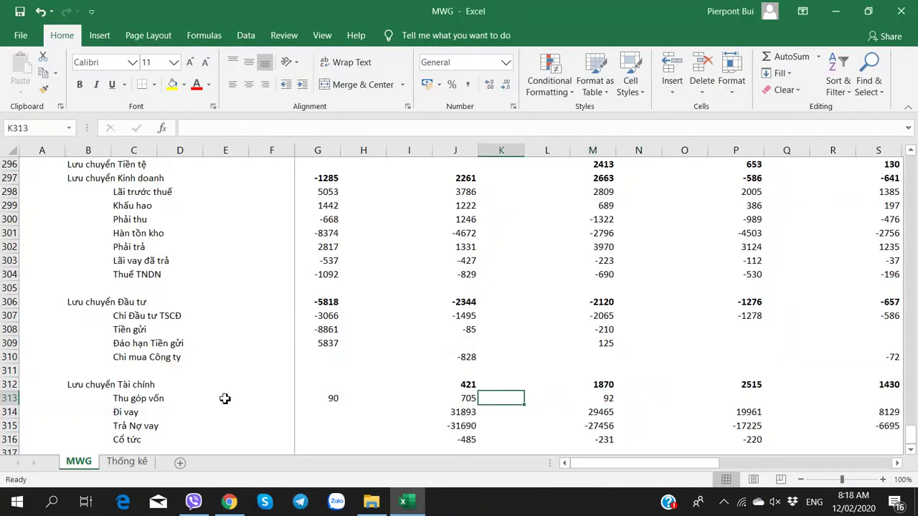
Step: Look up the 2019 borrowing proceeds in the Q4 2019 report and enter 45905 for "Đi vay" in G314
{"action": "left_click", "coordinate": [358, 411]}
{"action": "key", "text": "alt+Tab"}
{"action": "left_click", "coordinate": [358, 7]}
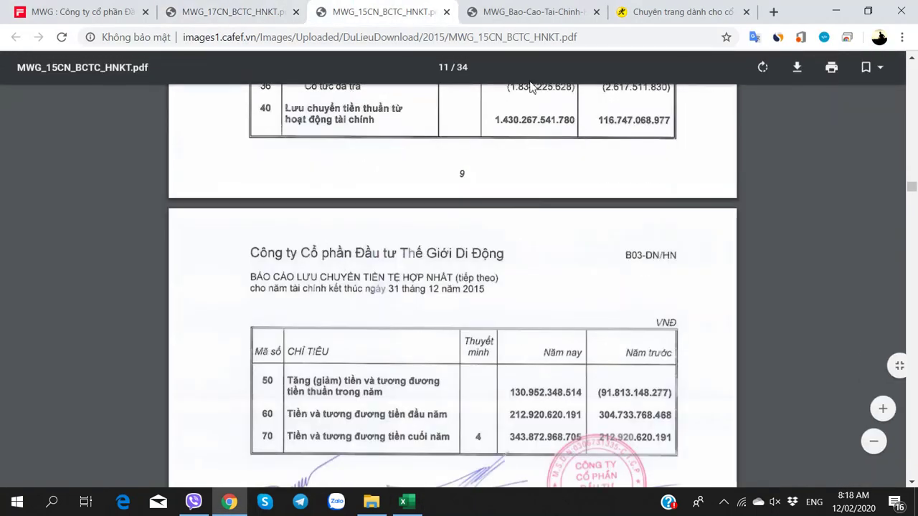
{"action": "key", "text": "ctrl+Tab"}
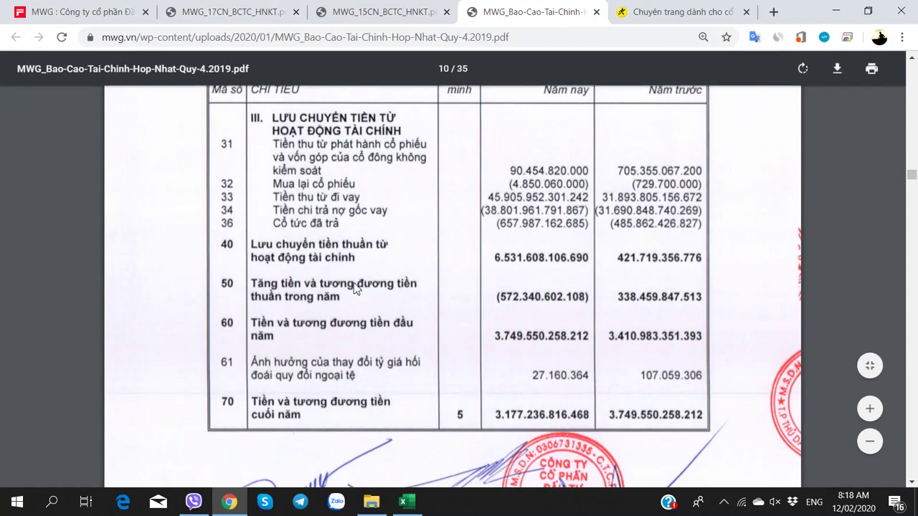
{"action": "key", "text": "alt+Tab"}
{"action": "key", "text": "alt+Tab"}
{"action": "key", "text": "alt+Tab"}
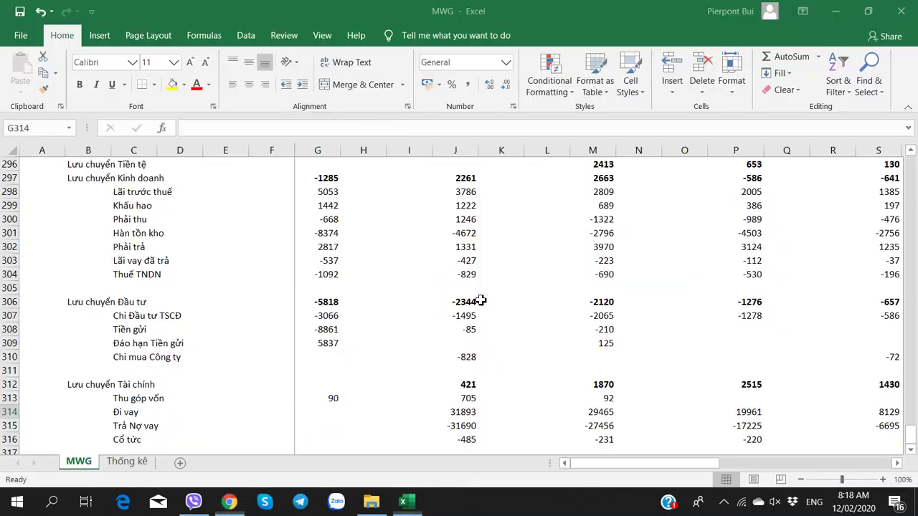
{"action": "type", "text": "4590"}
{"action": "key", "text": "Tab"}
Step: Look up the 2019 loan repayments in the Q4 2019 report and enter 38801 for "Trả Nợ vay" in G315
{"action": "key", "text": "alt+Tab"}
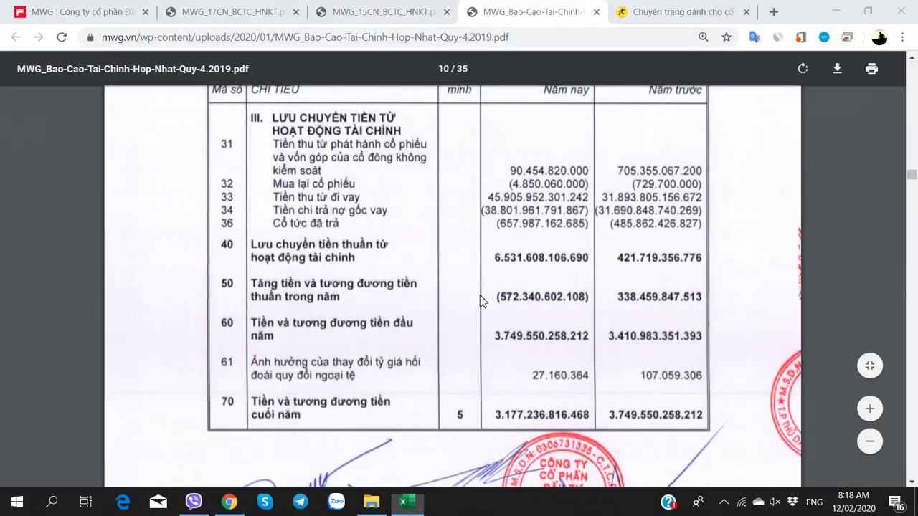
{"action": "key", "text": "alt+Tab"}
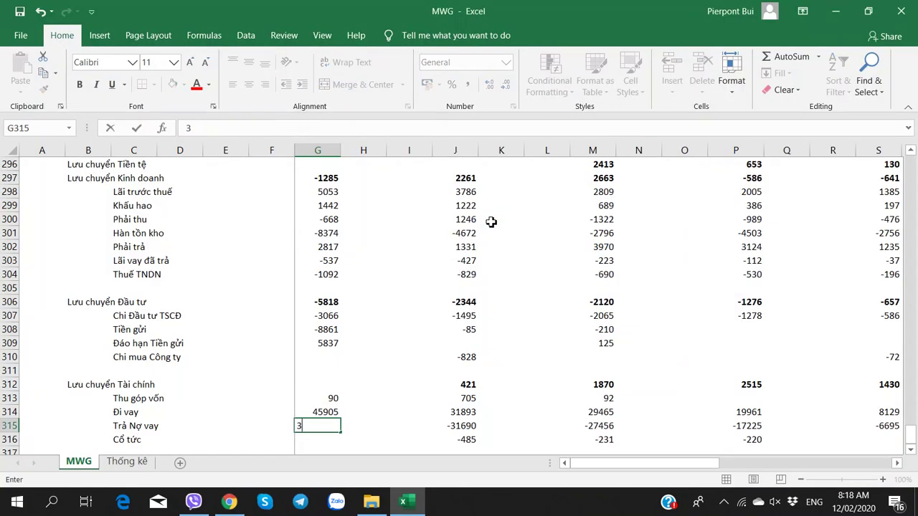
{"action": "type", "text": "-658"}
{"action": "key", "text": "alt+Tab"}
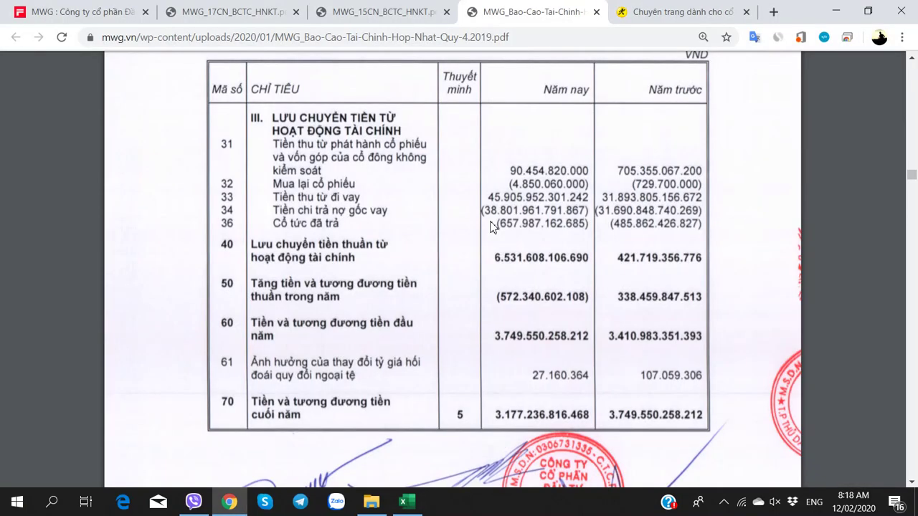
{"action": "key", "text": "alt+Tab"}
{"action": "key", "text": "Left"}
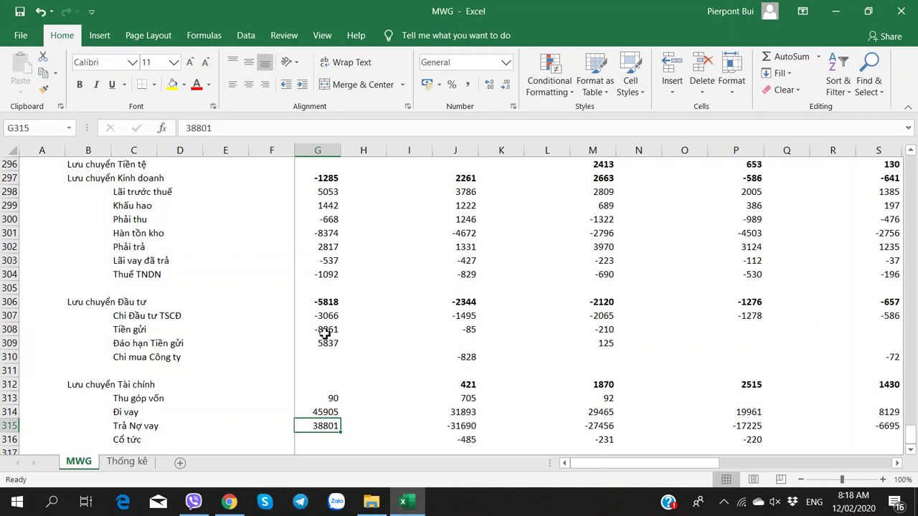
Step: Select the 2019 "Cổ tức" cell G316, then examine the income statement, store count and capital source sections above the cash flow table
{"action": "scroll", "coordinate": [332, 364], "scroll_direction": "down", "scroll_amount": 2}
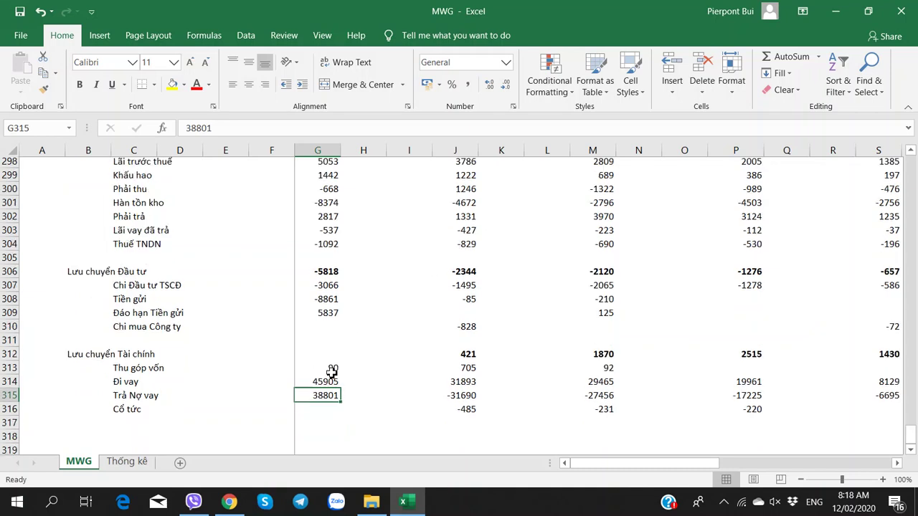
{"action": "left_click", "coordinate": [315, 344]}
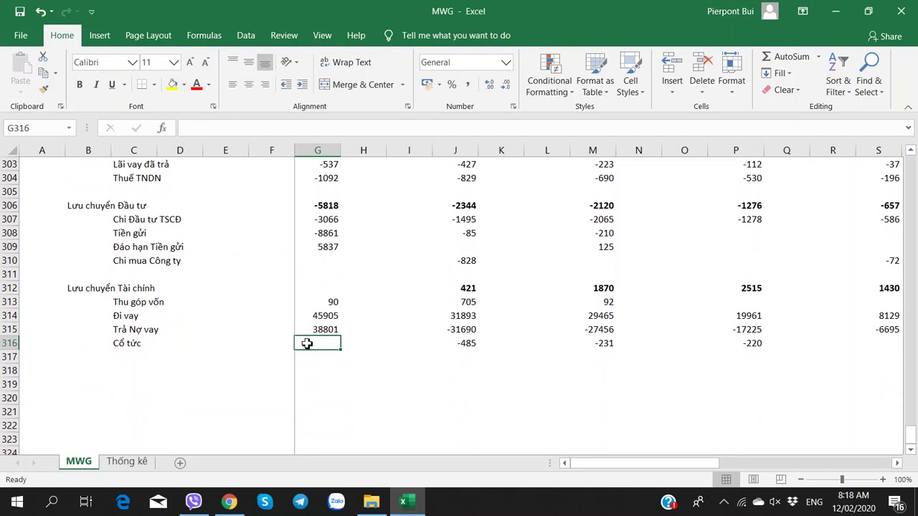
{"action": "key", "text": "alt+Tab"}
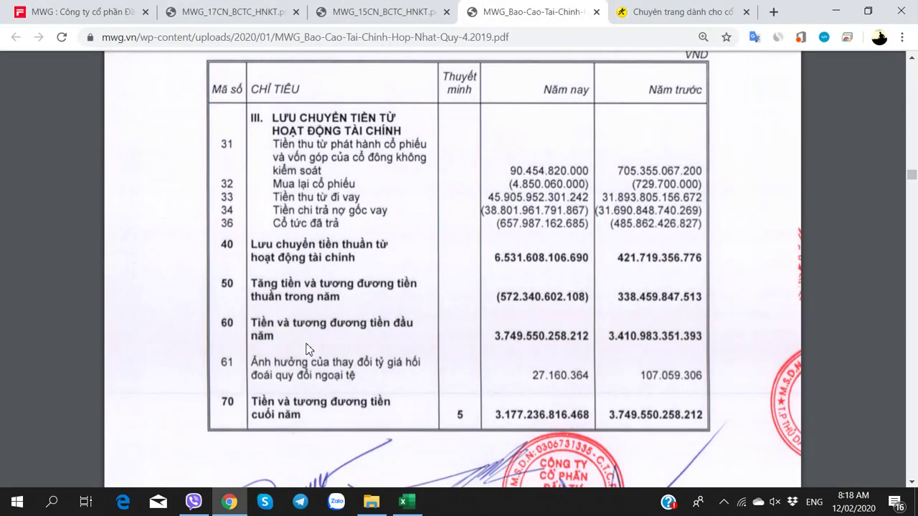
{"action": "key", "text": "alt+Tab"}
{"action": "scroll", "coordinate": [307, 344], "scroll_direction": "up", "scroll_amount": 10}
{"action": "scroll", "coordinate": [307, 345], "scroll_direction": "down", "scroll_amount": 2}
{"action": "scroll", "coordinate": [307, 345], "scroll_direction": "down", "scroll_amount": 1}
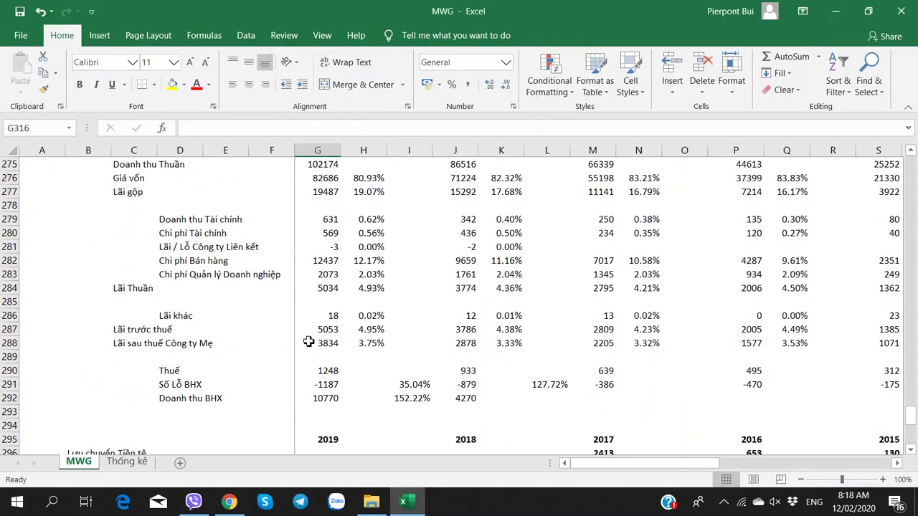
{"action": "scroll", "coordinate": [294, 337], "scroll_direction": "up", "scroll_amount": 7}
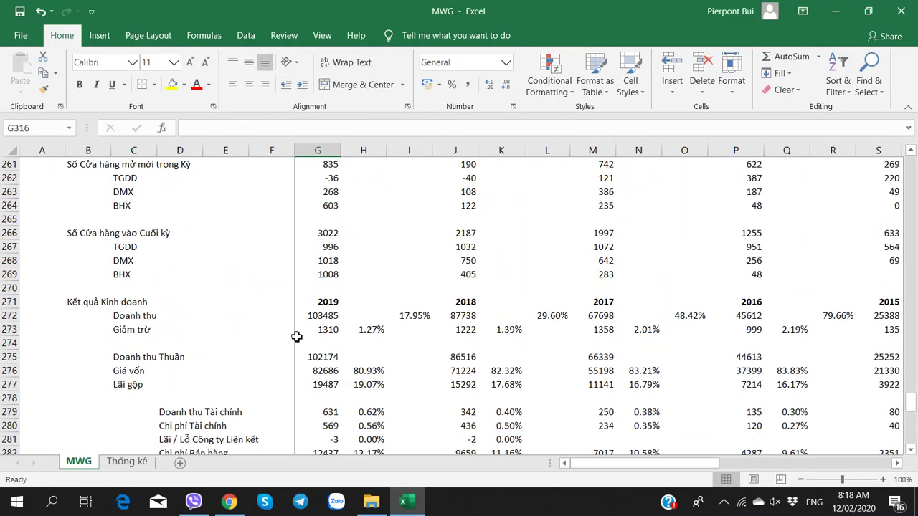
{"action": "scroll", "coordinate": [298, 315], "scroll_direction": "down", "scroll_amount": 2}
{"action": "scroll", "coordinate": [290, 315], "scroll_direction": "up", "scroll_amount": 5}
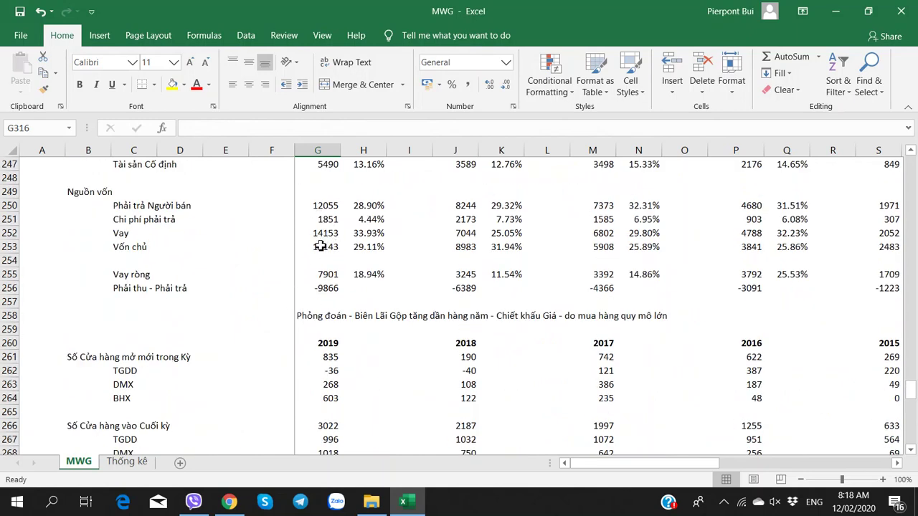
{"action": "scroll", "coordinate": [316, 310], "scroll_direction": "down", "scroll_amount": 19}
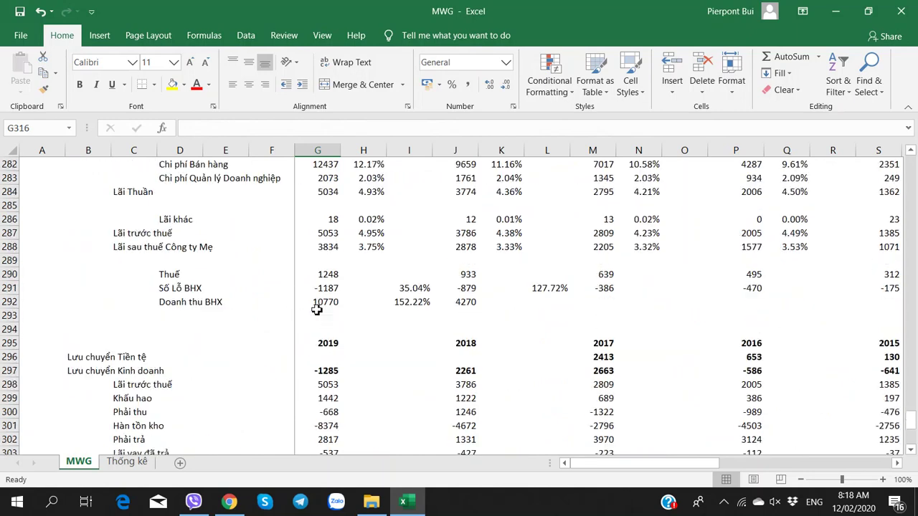
Step: Look up the 2019 dividends paid in the Q4 2019 report and enter -657 for "Cổ tức" in G316
{"action": "key", "text": "alt+Tab"}
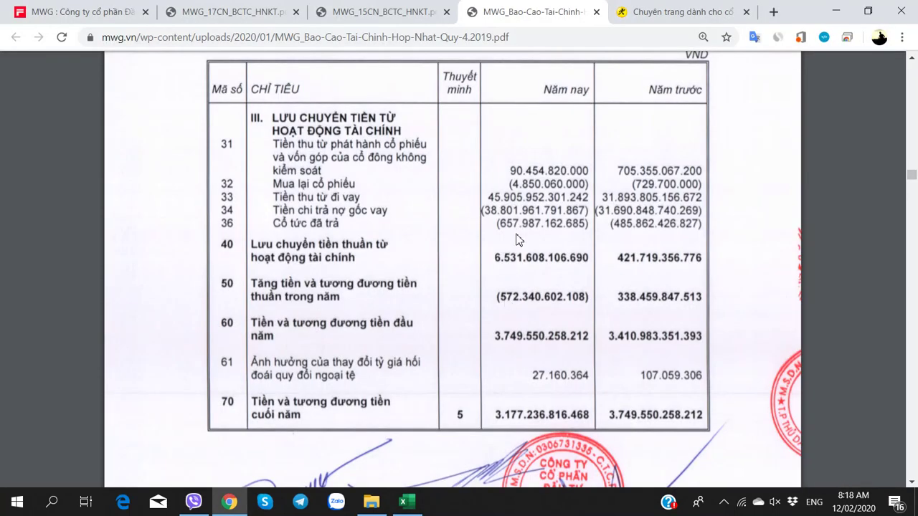
{"action": "key", "text": "alt+Tab"}
{"action": "type", "text": "-657"}
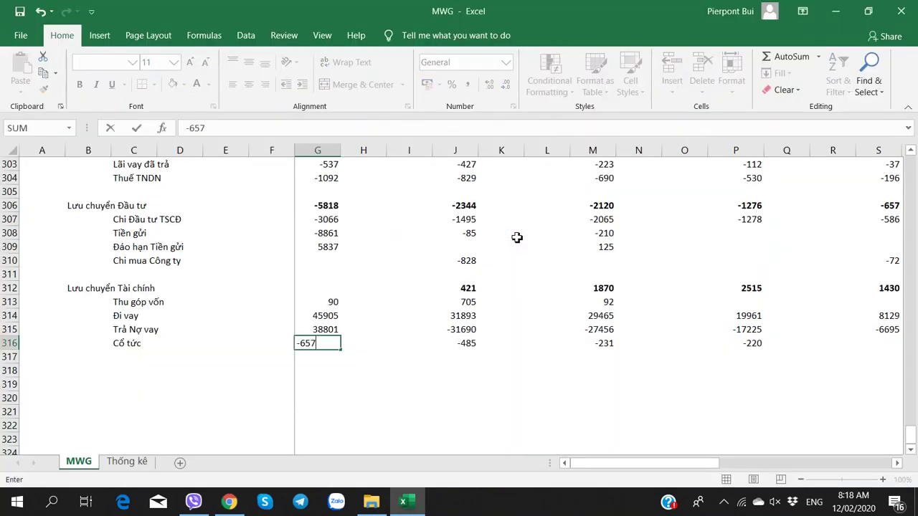
{"action": "key", "text": "Right"}
{"action": "key", "text": "Left"}
Step: Look up the 2019 net financing cash flow in the Q4 2019 report and enter 6531 in bold for "Lưu chuyển Tài chính" in G312
{"action": "key", "text": "Up"}
{"action": "key", "text": "Up"}
{"action": "key", "text": "Up"}
{"action": "key", "text": "Up"}
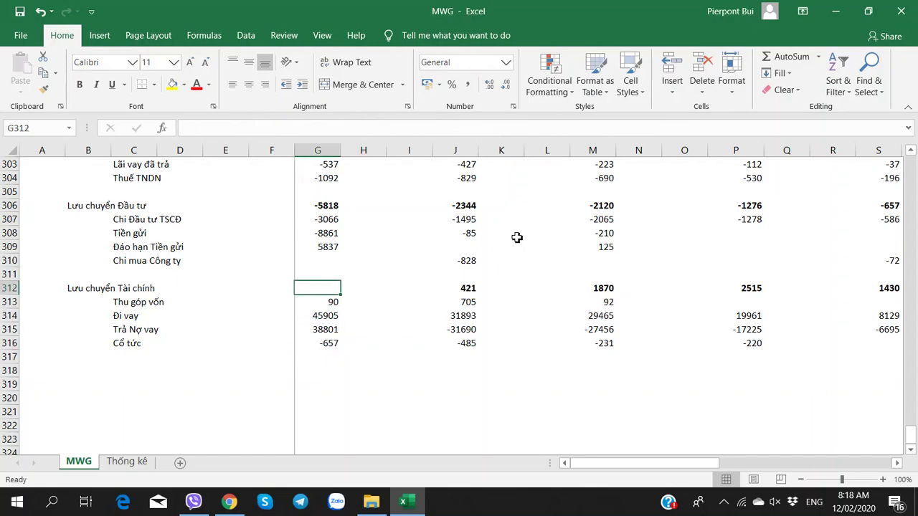
{"action": "key", "text": "alt+Tab"}
{"action": "key", "text": "alt+Tab"}
{"action": "key", "text": "alt+Tab"}
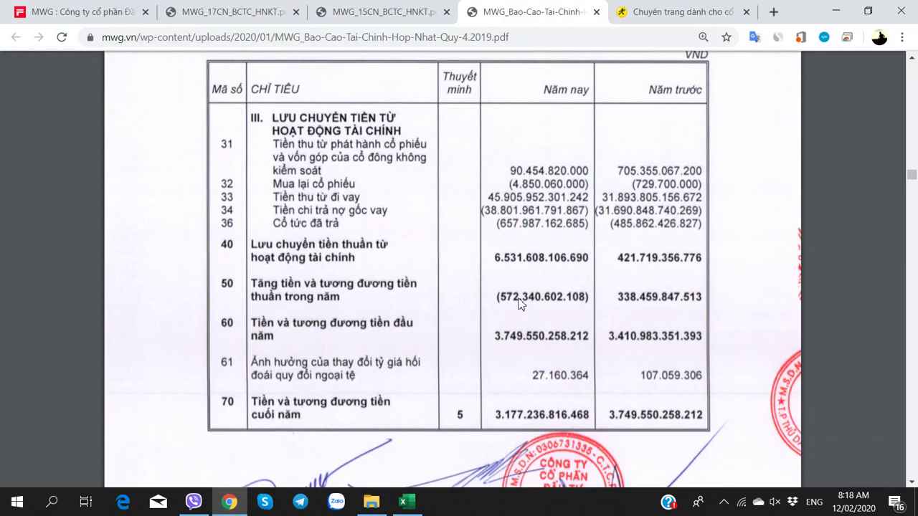
{"action": "key", "text": "alt+Tab"}
{"action": "type", "text": "65"}
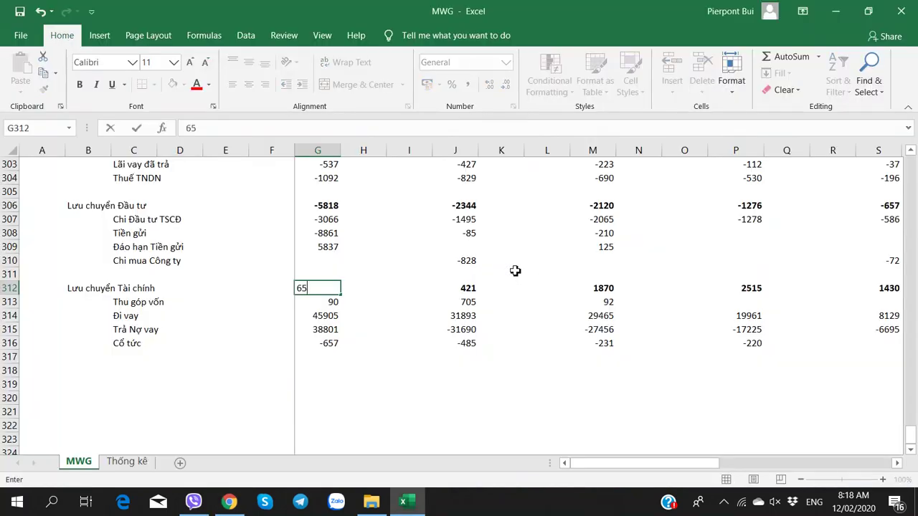
{"action": "key", "text": "alt+Tab"}
{"action": "key", "text": "alt+Tab"}
{"action": "key", "text": "ctrl+Return"}
{"action": "key", "text": "ctrl+b"}
Step: Look up the 2019 net change in cash in the Q4 2019 report and enter -572 in bold for "Lưu chuyển Tiền tệ" in G296
{"action": "scroll", "coordinate": [390, 277], "scroll_direction": "up", "scroll_amount": 2}
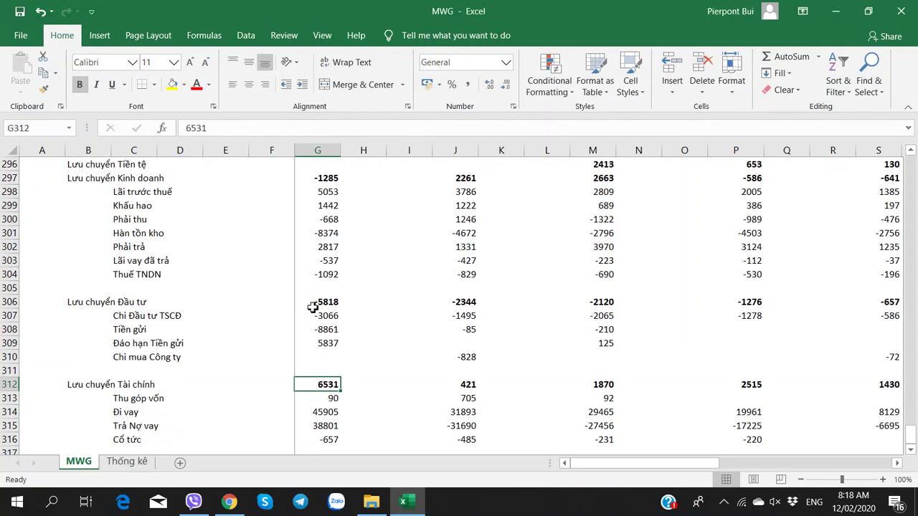
{"action": "key", "text": "alt+Tab"}
{"action": "scroll", "coordinate": [420, 394], "scroll_direction": "down", "scroll_amount": 3}
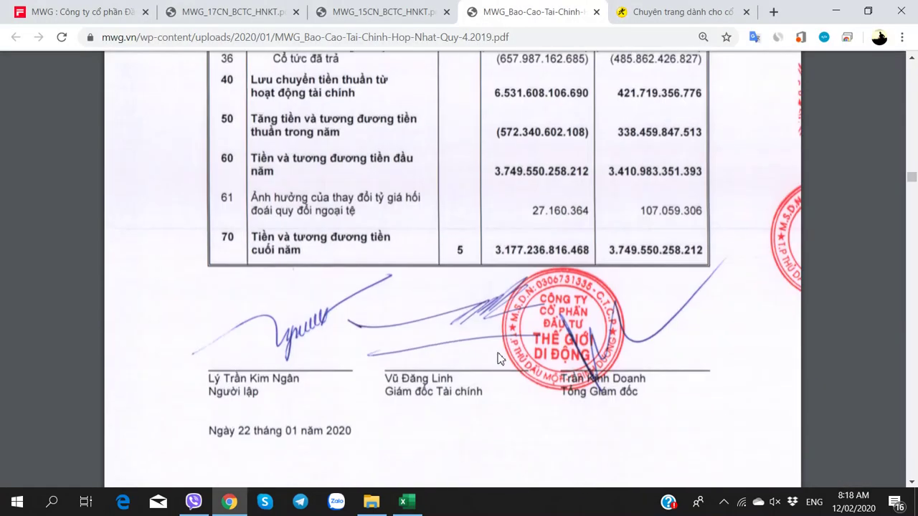
{"action": "scroll", "coordinate": [510, 315], "scroll_direction": "up", "scroll_amount": 3}
{"action": "key", "text": "alt+Tab"}
{"action": "scroll", "coordinate": [334, 318], "scroll_direction": "up", "scroll_amount": 2}
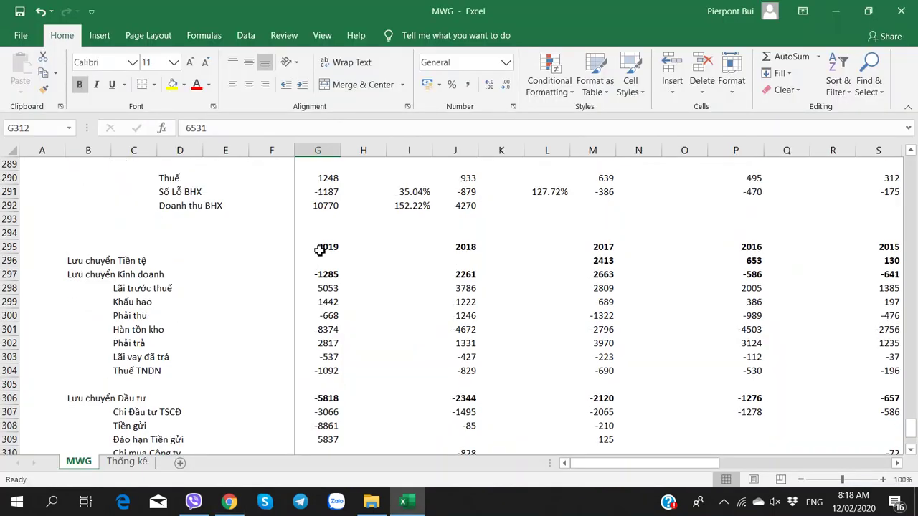
{"action": "left_click", "coordinate": [318, 261]}
{"action": "type", "text": "-572"}
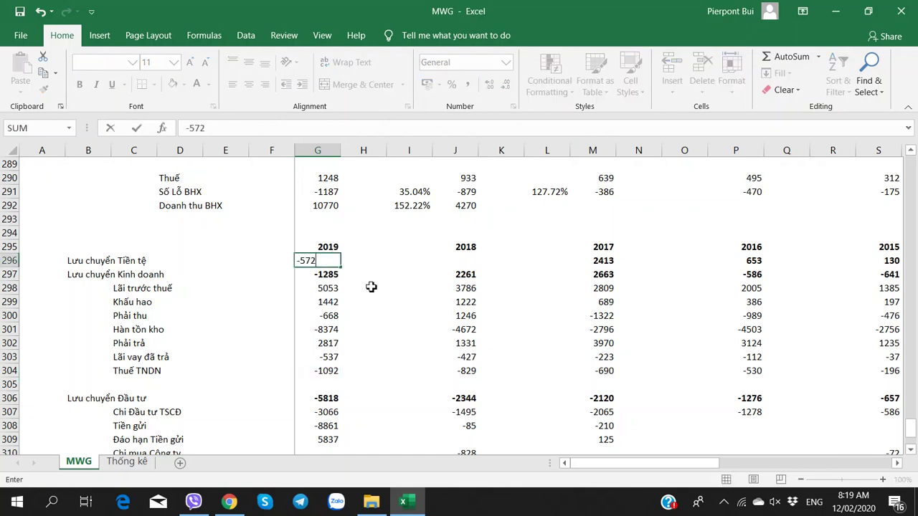
{"action": "key", "text": "Tab"}
{"action": "key", "text": "shift+Tab"}
Step: Look up the 2018 net change in cash in the Q4 2019 report and enter 338 in bold for "Lưu chuyển Tiền tệ" in J296
{"action": "key", "text": "Tab"}
{"action": "key", "text": "Tab"}
{"action": "key", "text": "Tab"}
{"action": "key", "text": "alt+Tab"}
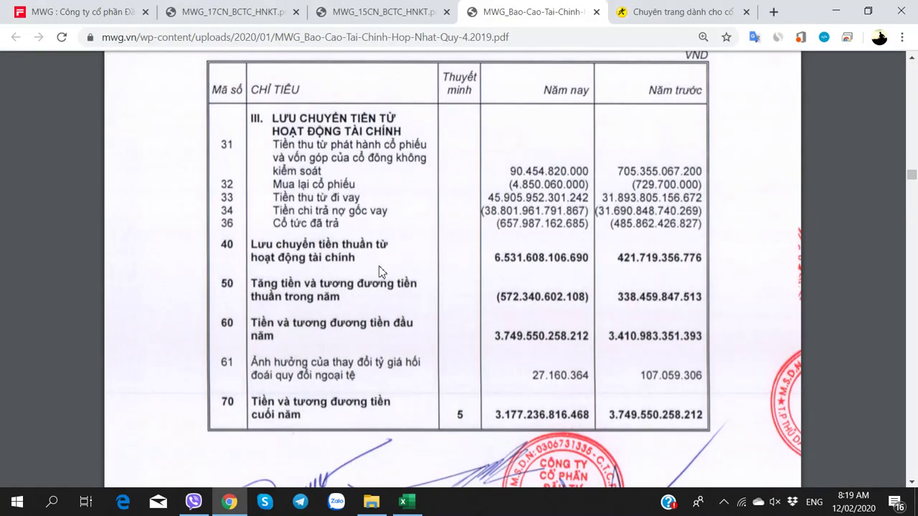
{"action": "scroll", "coordinate": [373, 290], "scroll_direction": "down", "scroll_amount": 3}
{"action": "scroll", "coordinate": [391, 287], "scroll_direction": "up", "scroll_amount": 3}
{"action": "key", "text": "alt+Tab"}
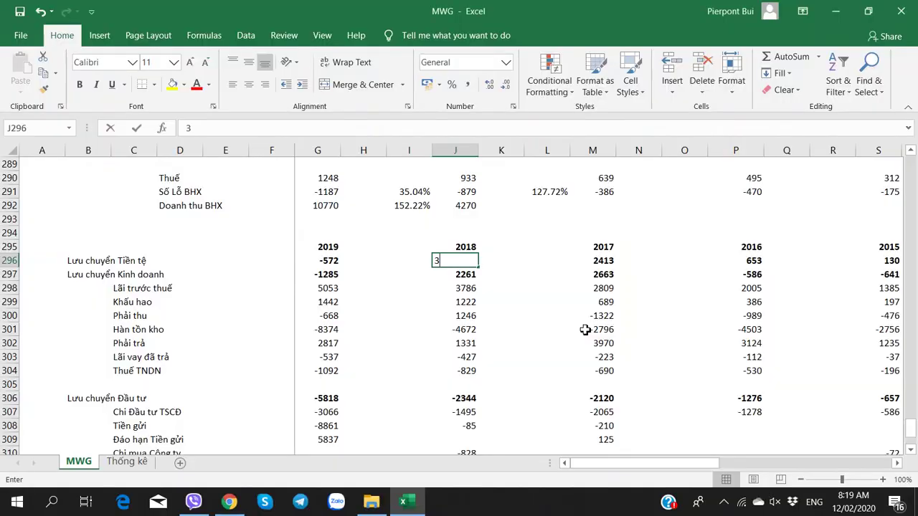
{"action": "type", "text": "338"}
{"action": "key", "text": "Tab"}
{"action": "key", "text": "shift+Tab"}
{"action": "key", "text": "Down"}
{"action": "key", "text": "Down"}
{"action": "key", "text": "Left"}
{"action": "key", "text": "Left"}
{"action": "key", "text": "Left"}
{"action": "key", "text": "Left"}
{"action": "key", "text": "Left"}
{"action": "key", "text": "Left"}
{"action": "key", "text": "Left"}
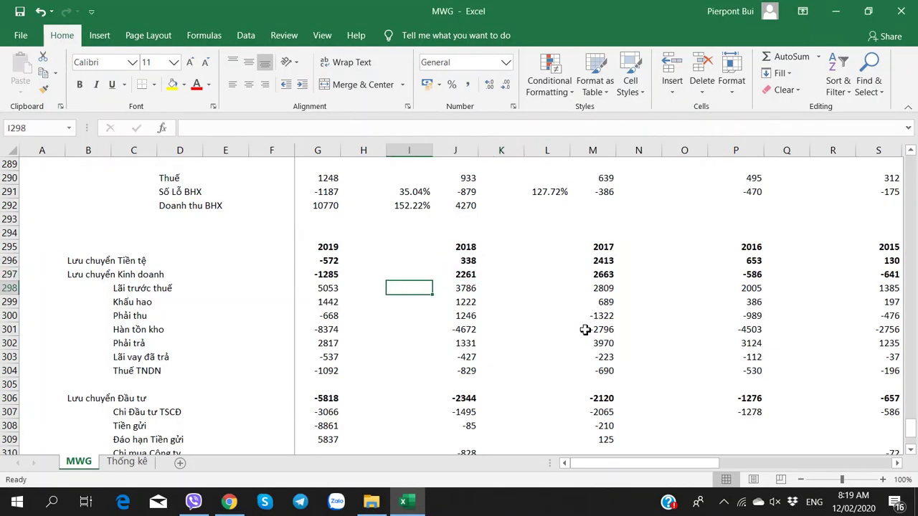
{"action": "key", "text": "Right"}
{"action": "key", "text": "Right"}
{"action": "key", "text": "Right"}
{"action": "key", "text": "Right"}
{"action": "key", "text": "Right"}
{"action": "key", "text": "Right"}
{"action": "key", "text": "Right"}
{"action": "key", "text": "Right"}
{"action": "key", "text": "Left"}
{"action": "key", "text": "Left"}
{"action": "key", "text": "Left"}
{"action": "key", "text": "Left"}
{"action": "key", "text": "Left"}
{"action": "key", "text": "Right"}
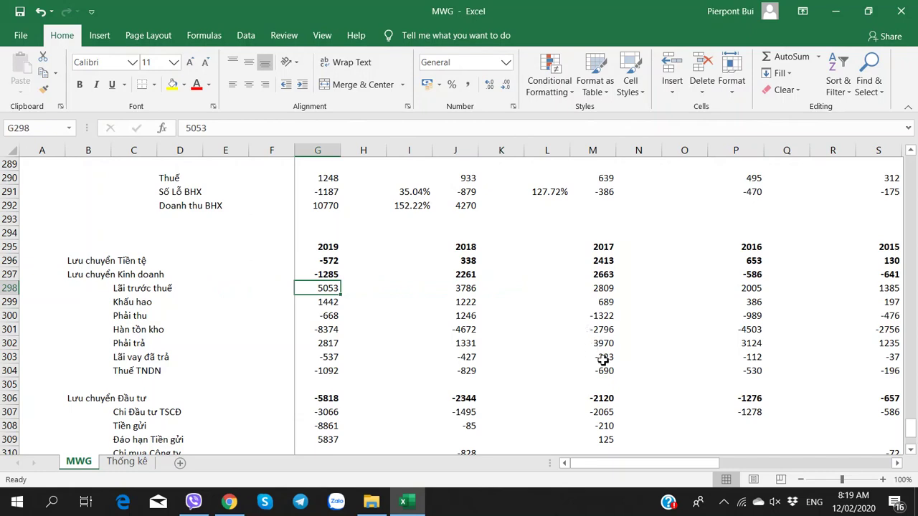
Step: Examine the cash flow table from 2015 to 2019, focusing on the 2019 "Hàn tồn kho", "Tiền gửi" and financing rows
{"action": "scroll", "coordinate": [595, 390], "scroll_direction": "down", "scroll_amount": 5}
{"action": "scroll", "coordinate": [574, 393], "scroll_direction": "up", "scroll_amount": 2}
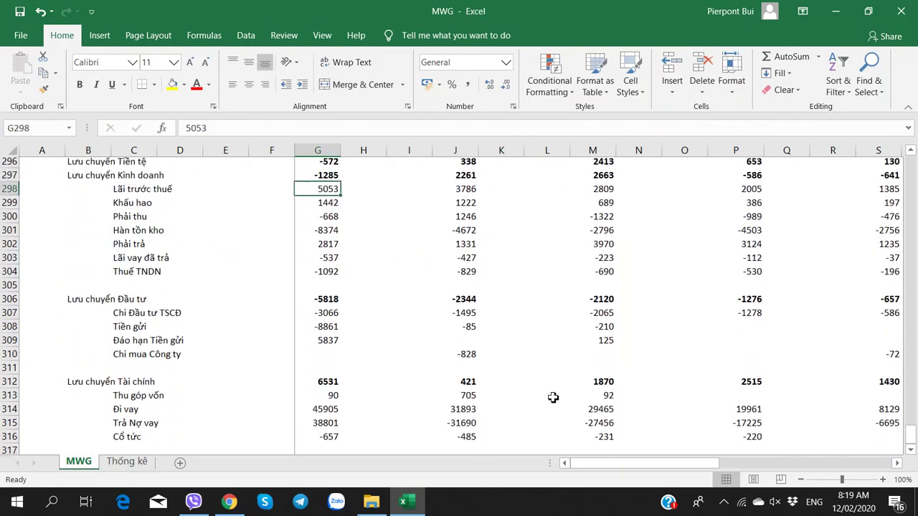
{"action": "left_click", "coordinate": [312, 236]}
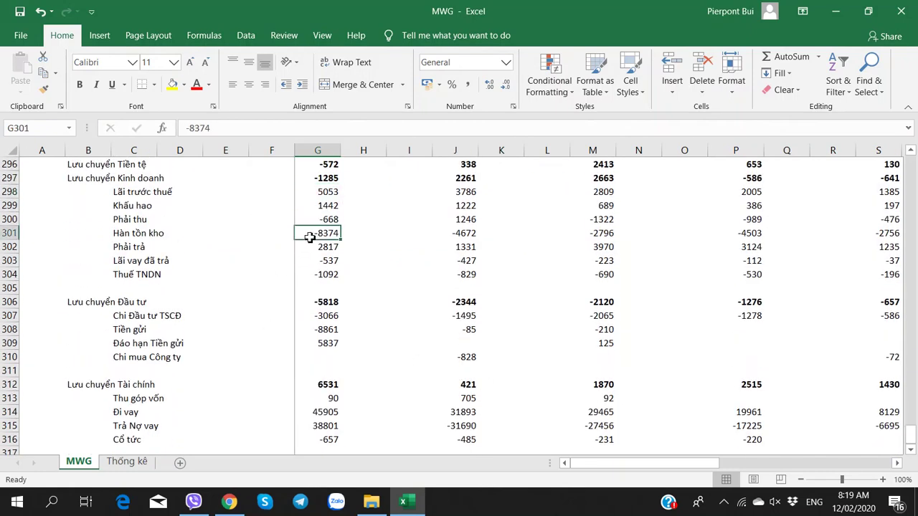
{"action": "left_click", "coordinate": [312, 331]}
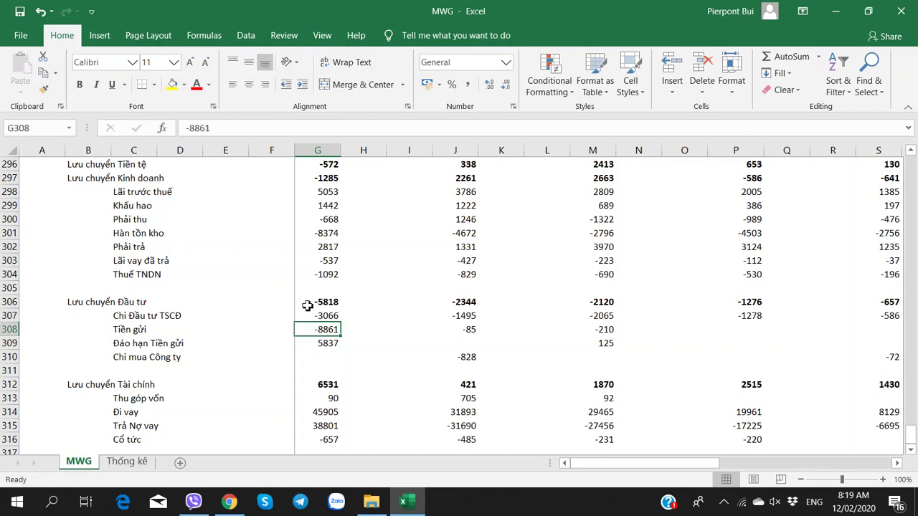
{"action": "scroll", "coordinate": [306, 305], "scroll_direction": "down", "scroll_amount": 6}
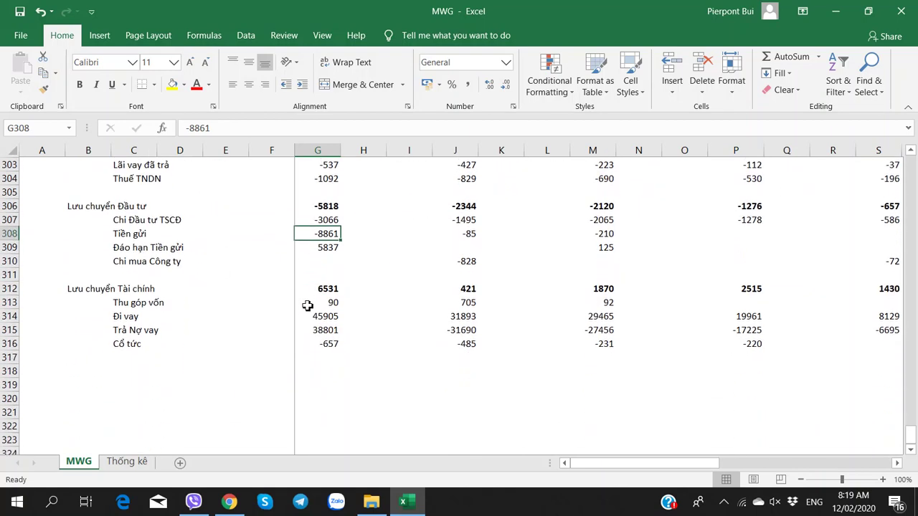
{"action": "scroll", "coordinate": [306, 306], "scroll_direction": "up", "scroll_amount": 2}
{"action": "scroll", "coordinate": [307, 306], "scroll_direction": "down", "scroll_amount": 2}
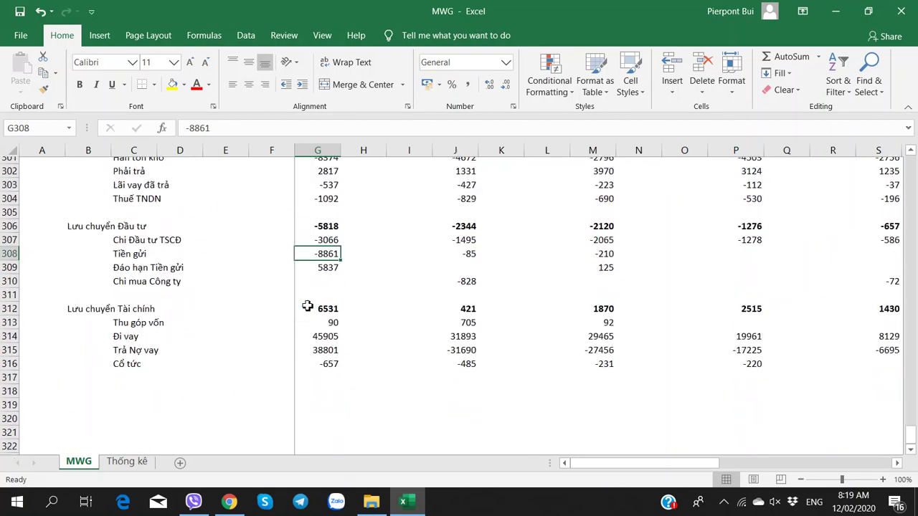
{"action": "scroll", "coordinate": [307, 305], "scroll_direction": "up", "scroll_amount": 5}
{"action": "scroll", "coordinate": [307, 305], "scroll_direction": "down", "scroll_amount": 2}
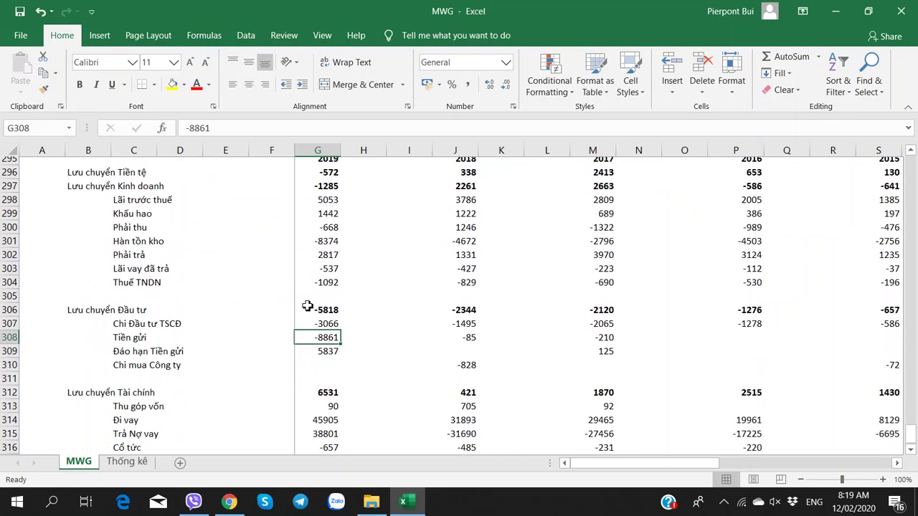
{"action": "scroll", "coordinate": [324, 347], "scroll_direction": "down", "scroll_amount": 2}
{"action": "scroll", "coordinate": [324, 347], "scroll_direction": "down", "scroll_amount": 1}
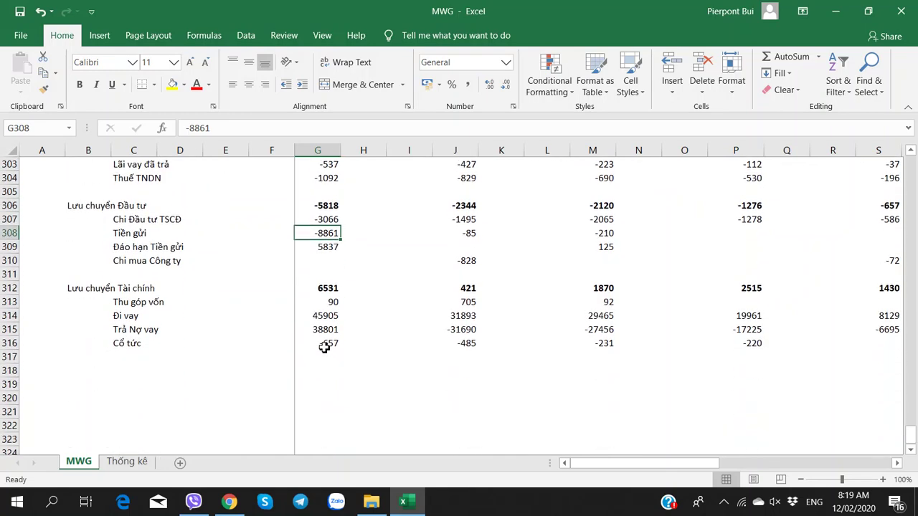
{"action": "scroll", "coordinate": [324, 347], "scroll_direction": "up", "scroll_amount": 9}
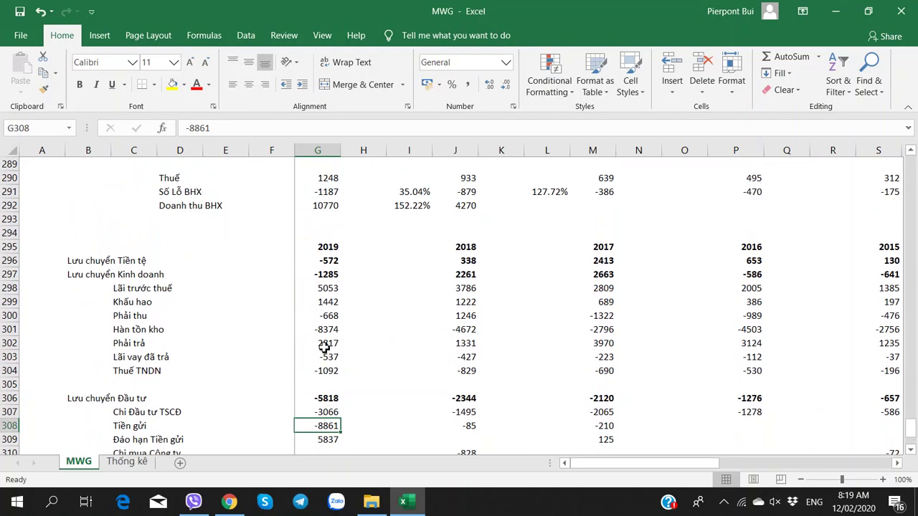
Step: Review the cash flow table together with the profit rows above it, and inspect the 2019 "Số Lỗ BHX" formula in G291
{"action": "scroll", "coordinate": [325, 347], "scroll_direction": "down", "scroll_amount": 5}
{"action": "scroll", "coordinate": [324, 347], "scroll_direction": "up", "scroll_amount": 4}
{"action": "scroll", "coordinate": [324, 347], "scroll_direction": "down", "scroll_amount": 6}
{"action": "scroll", "coordinate": [324, 347], "scroll_direction": "up", "scroll_amount": 5}
{"action": "left_click", "coordinate": [320, 288]}
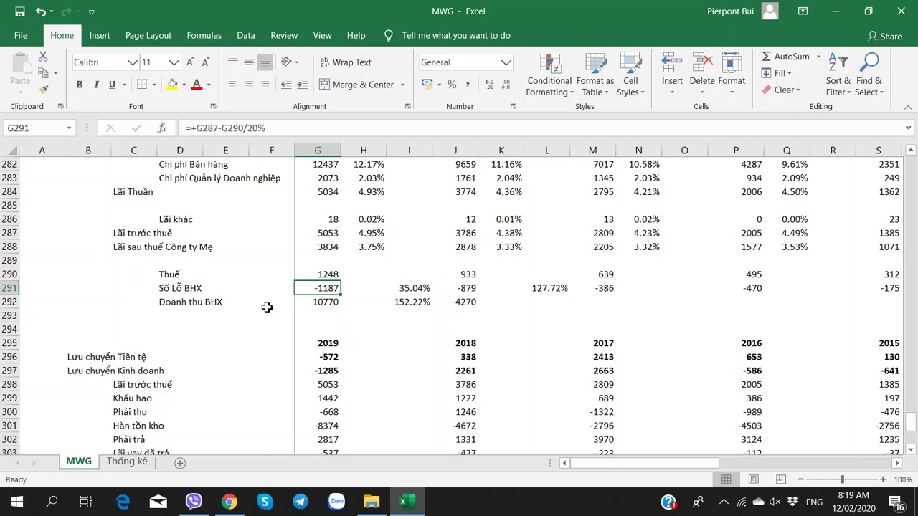
{"action": "scroll", "coordinate": [267, 307], "scroll_direction": "down", "scroll_amount": 9}
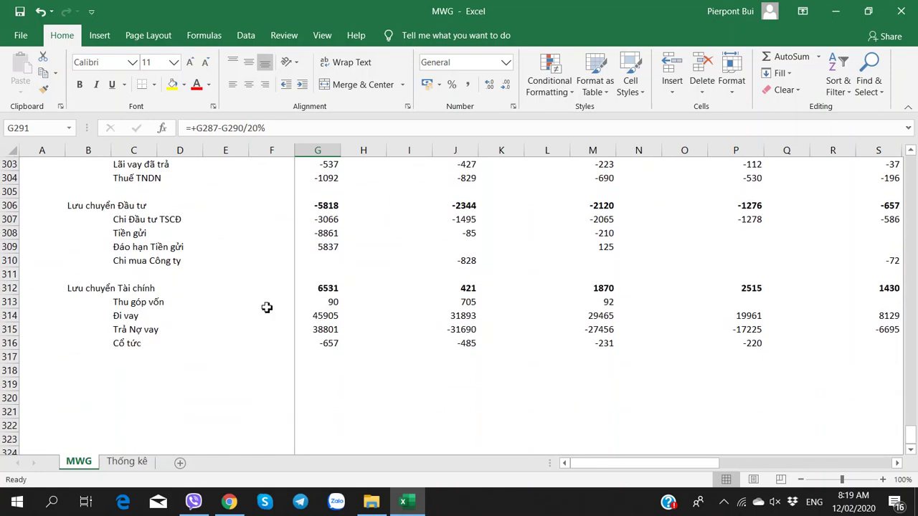
Step: Select B318 below the cash flow table, switch to Chrome, and read the employee numbers and company structure in the Q4 2019 report
{"action": "left_click", "coordinate": [84, 263]}
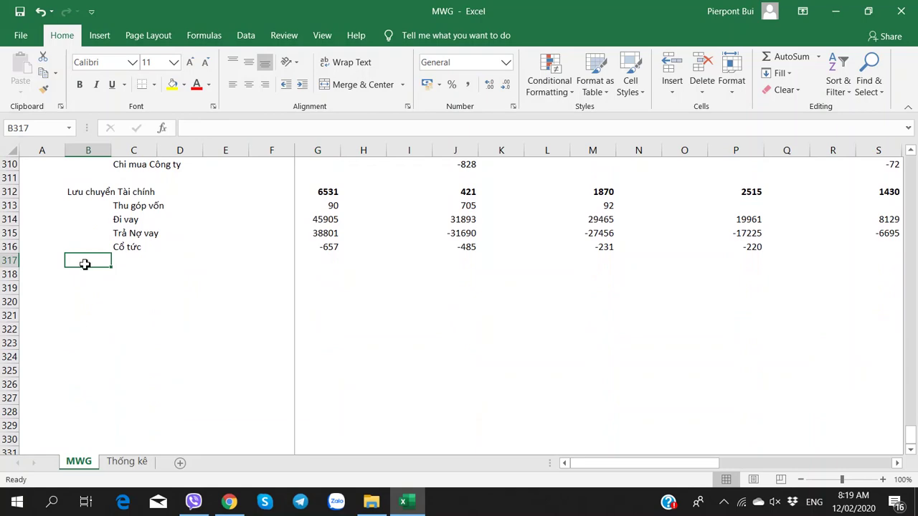
{"action": "left_click", "coordinate": [90, 273]}
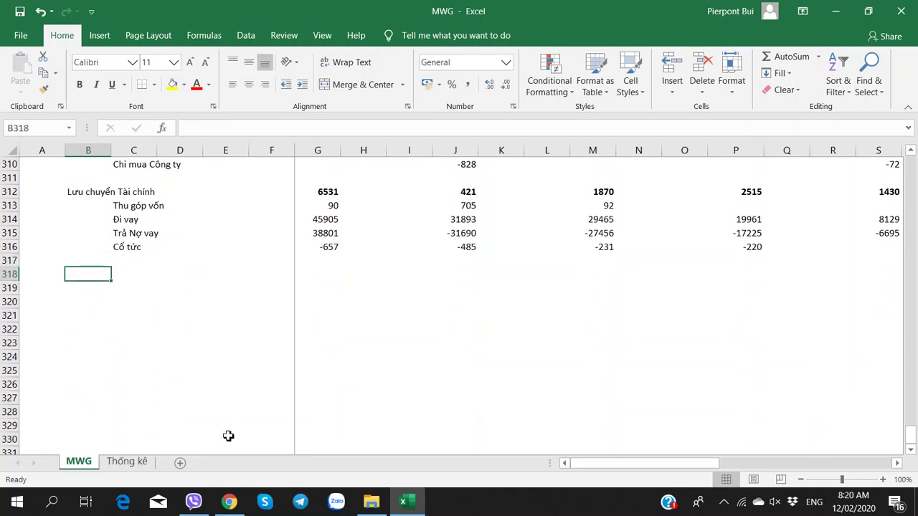
{"action": "left_click", "coordinate": [229, 502]}
{"action": "scroll", "coordinate": [459, 231], "scroll_direction": "down", "scroll_amount": 8}
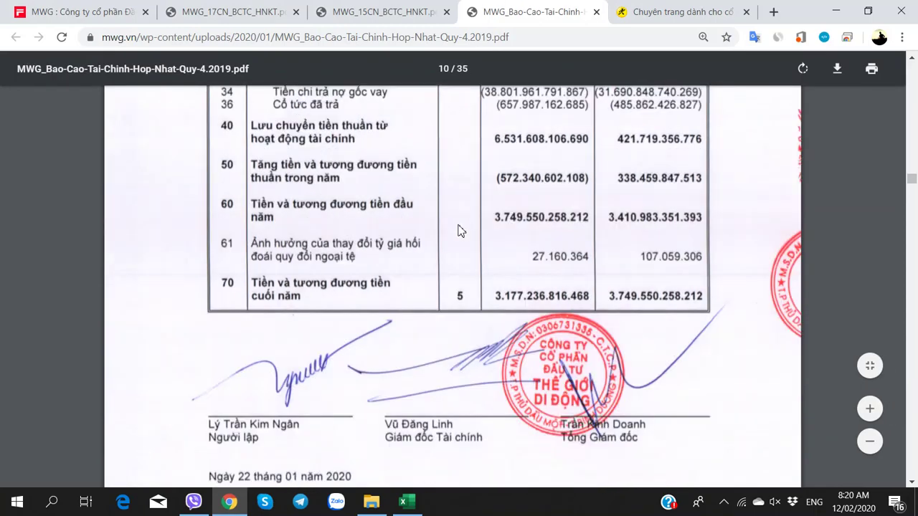
{"action": "scroll", "coordinate": [459, 231], "scroll_direction": "down", "scroll_amount": 10}
{"action": "scroll", "coordinate": [457, 226], "scroll_direction": "up", "scroll_amount": 9}
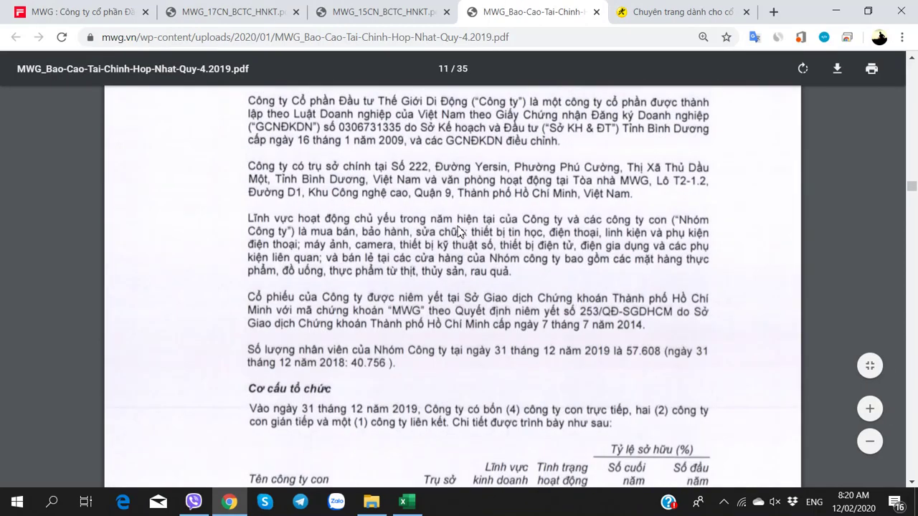
{"action": "scroll", "coordinate": [457, 226], "scroll_direction": "down", "scroll_amount": 1}
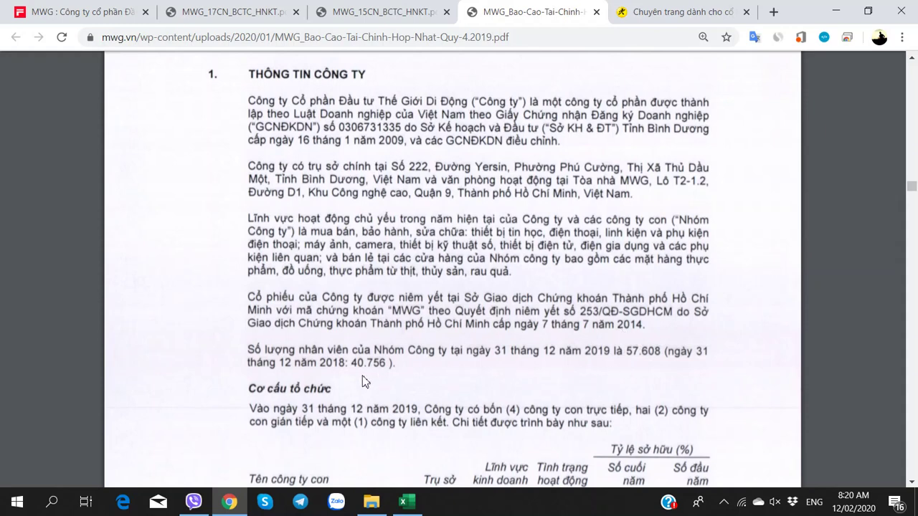
{"action": "scroll", "coordinate": [399, 365], "scroll_direction": "down", "scroll_amount": 3}
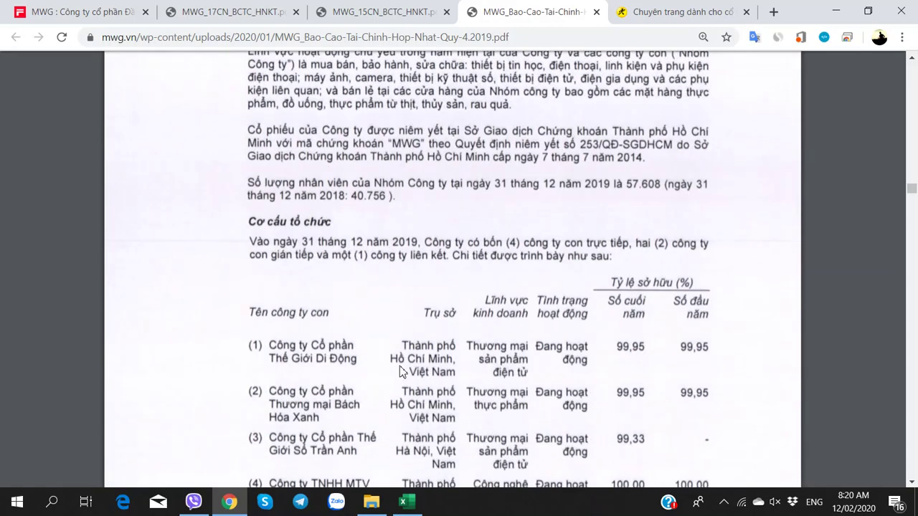
{"action": "scroll", "coordinate": [402, 372], "scroll_direction": "up", "scroll_amount": 3}
{"action": "scroll", "coordinate": [401, 371], "scroll_direction": "down", "scroll_amount": 2}
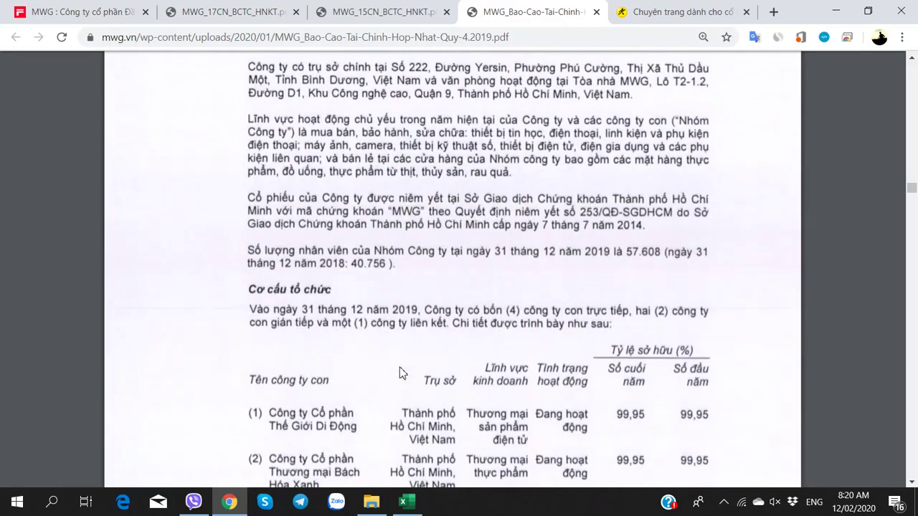